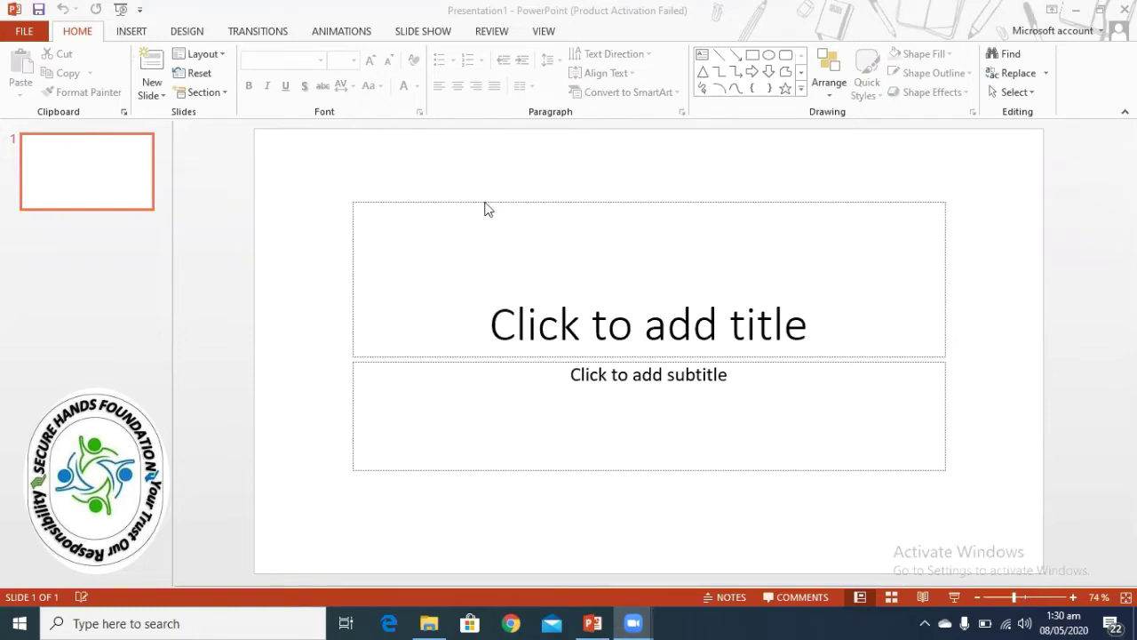
Step: Enter 'powerpoint' as the title of the first slide
left_click(540, 317)
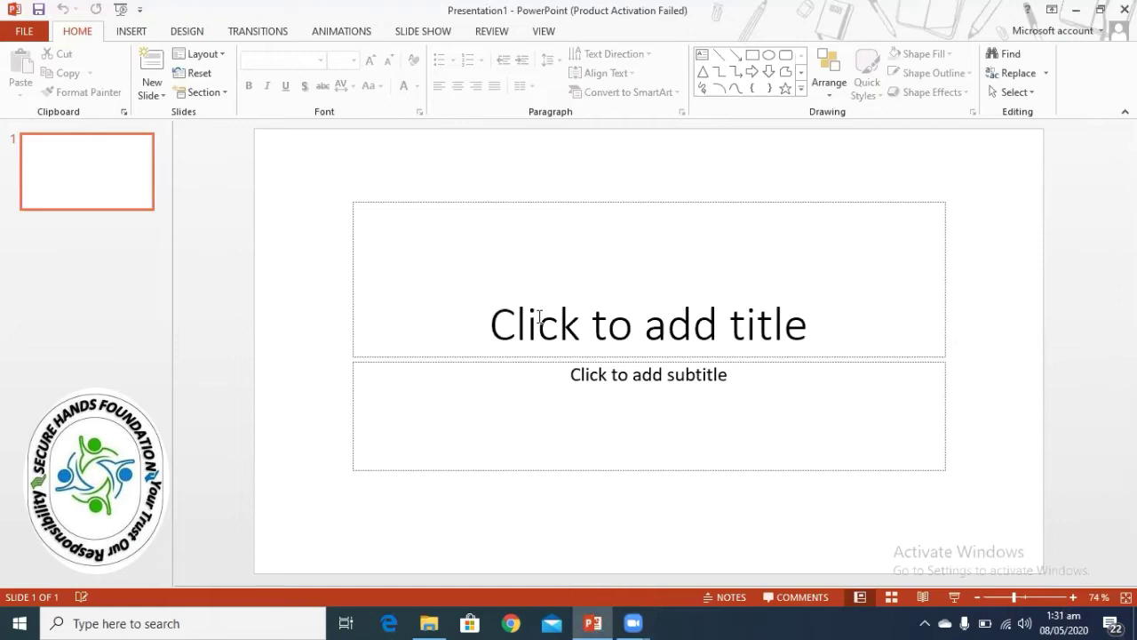
left_click(539, 317)
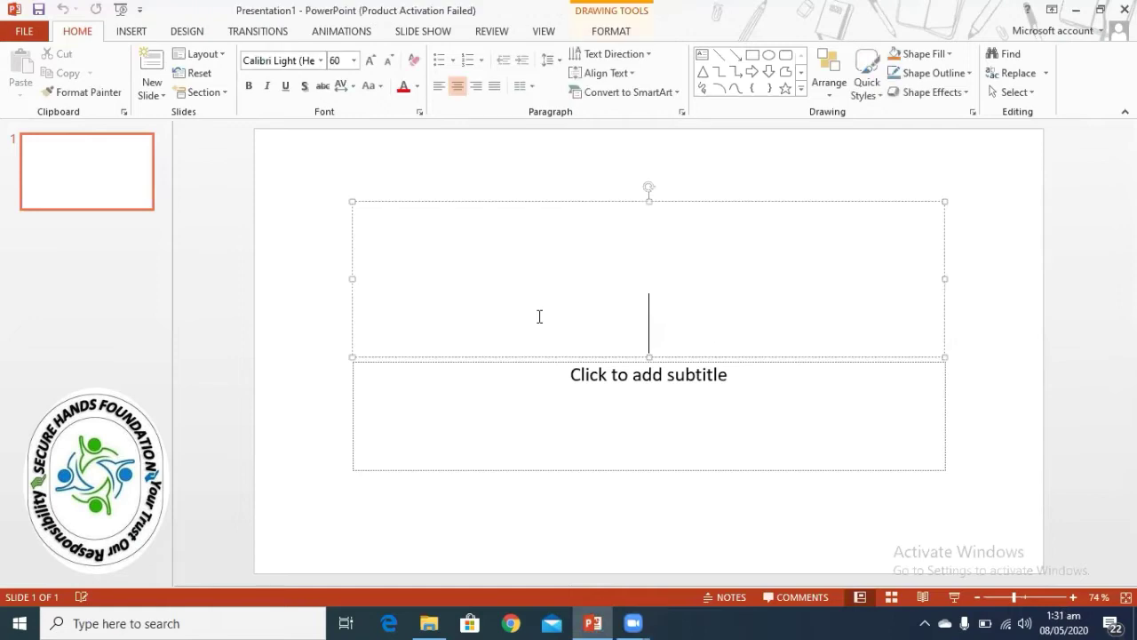
left_click(320, 61)
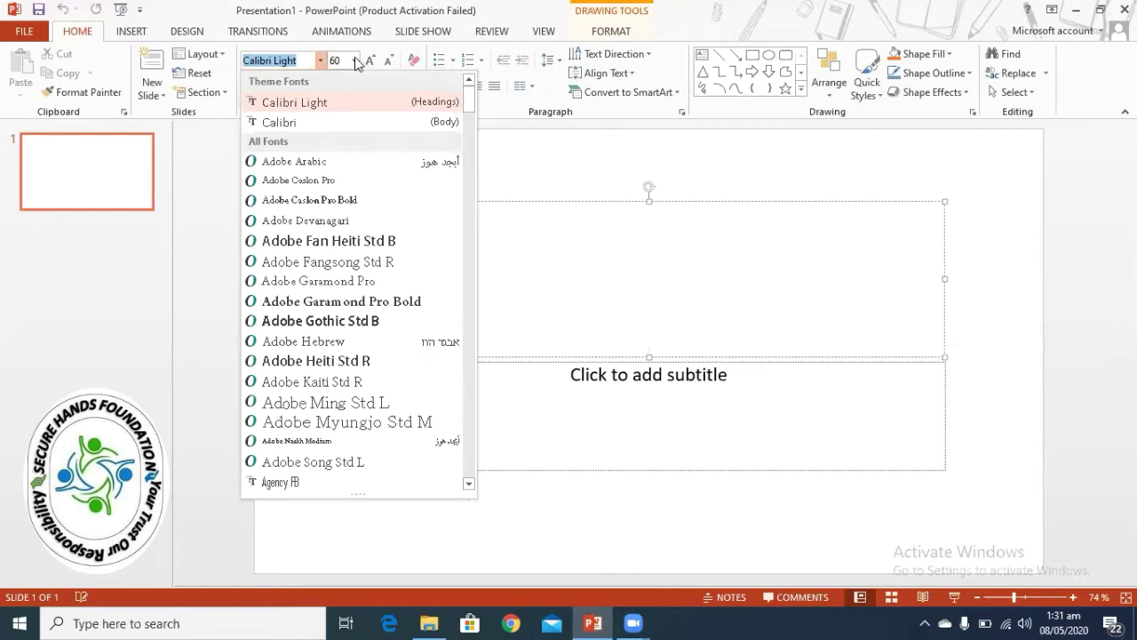
left_click(354, 60)
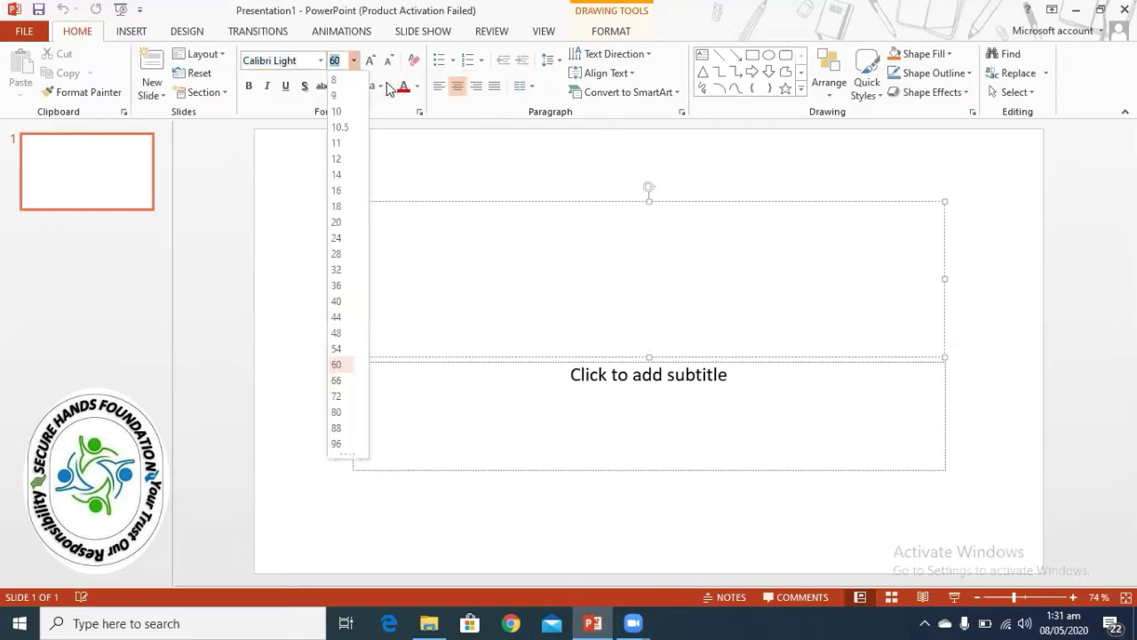
left_click(373, 86)
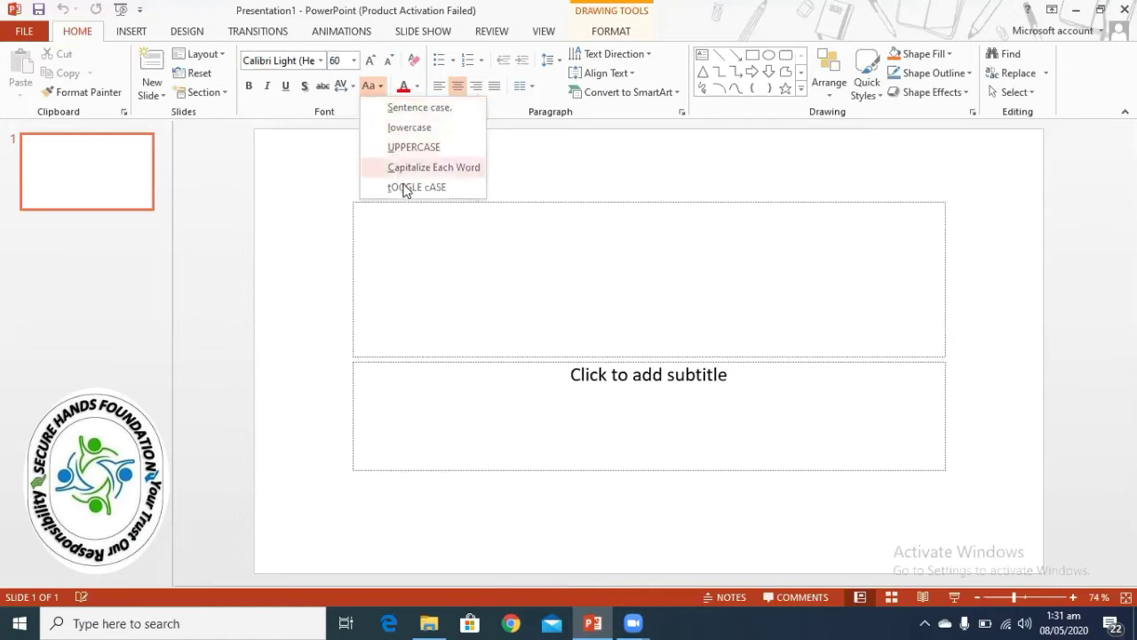
left_click(299, 181)
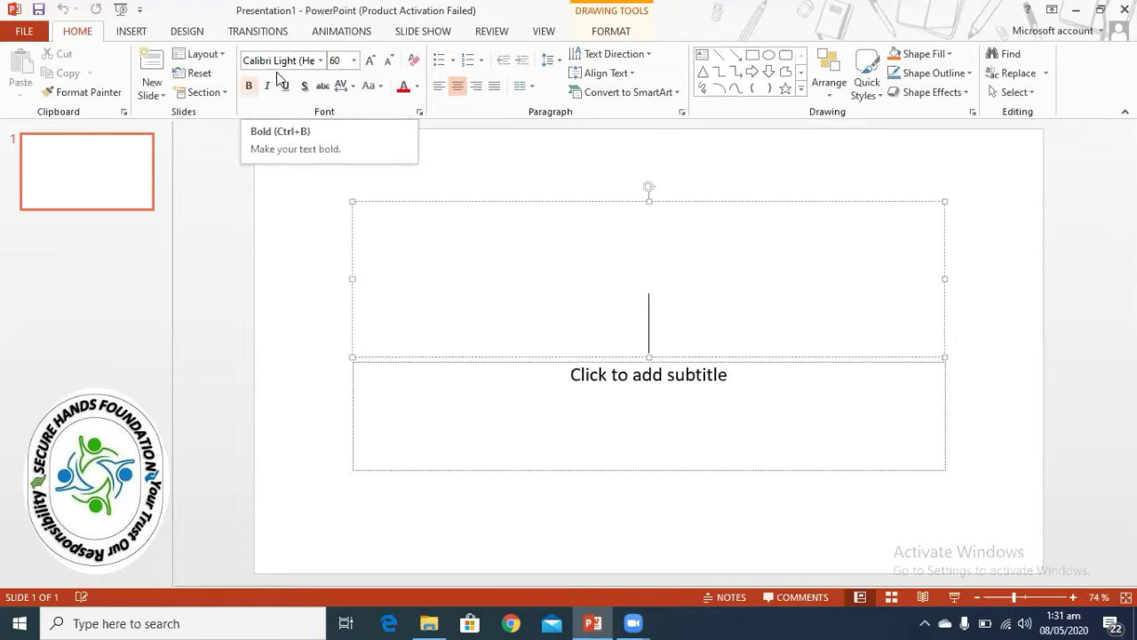
type("po")
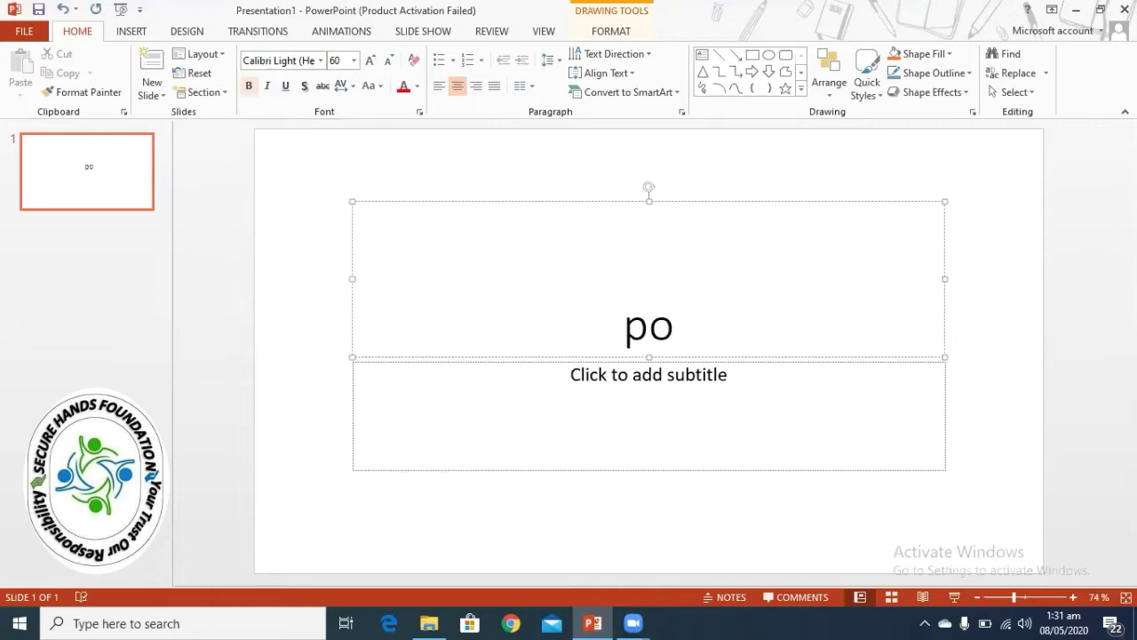
type("wer")
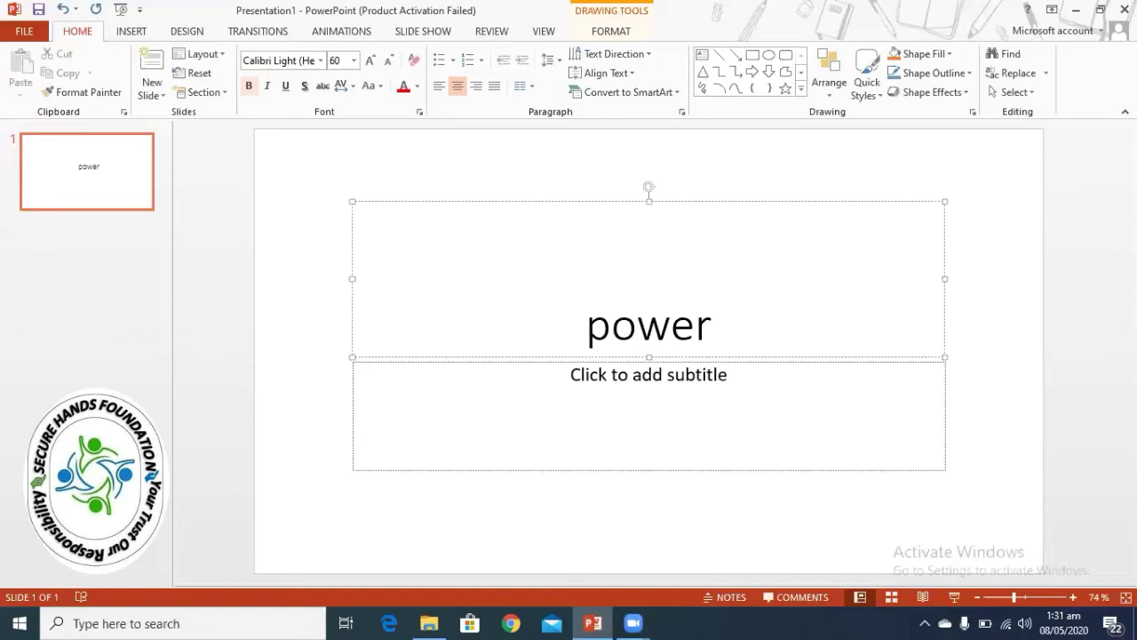
type("poi")
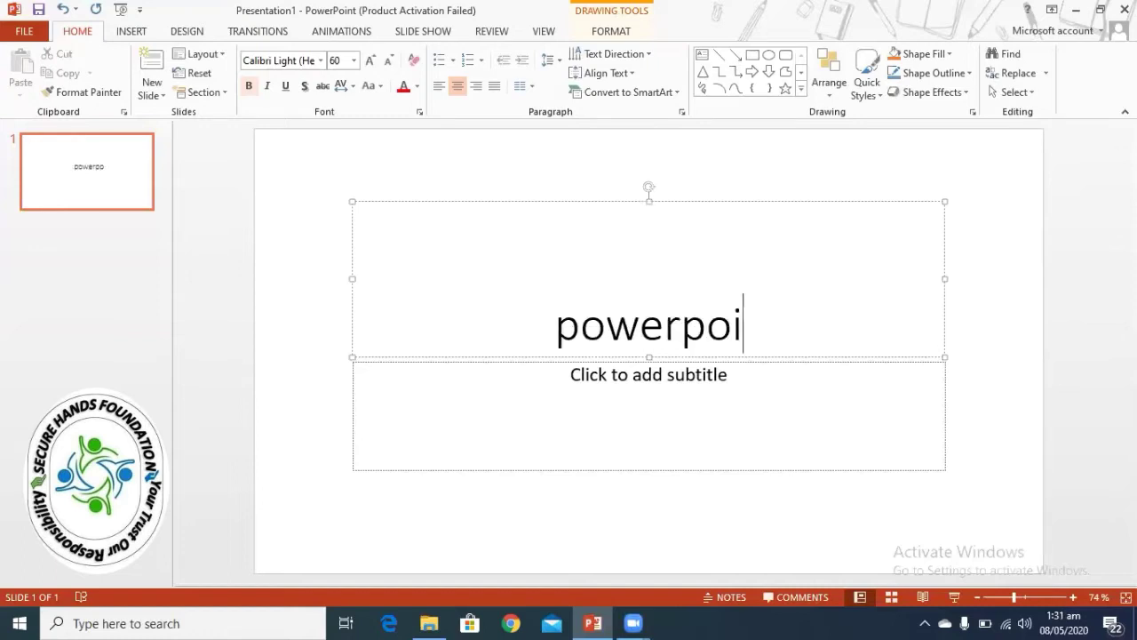
type("nt")
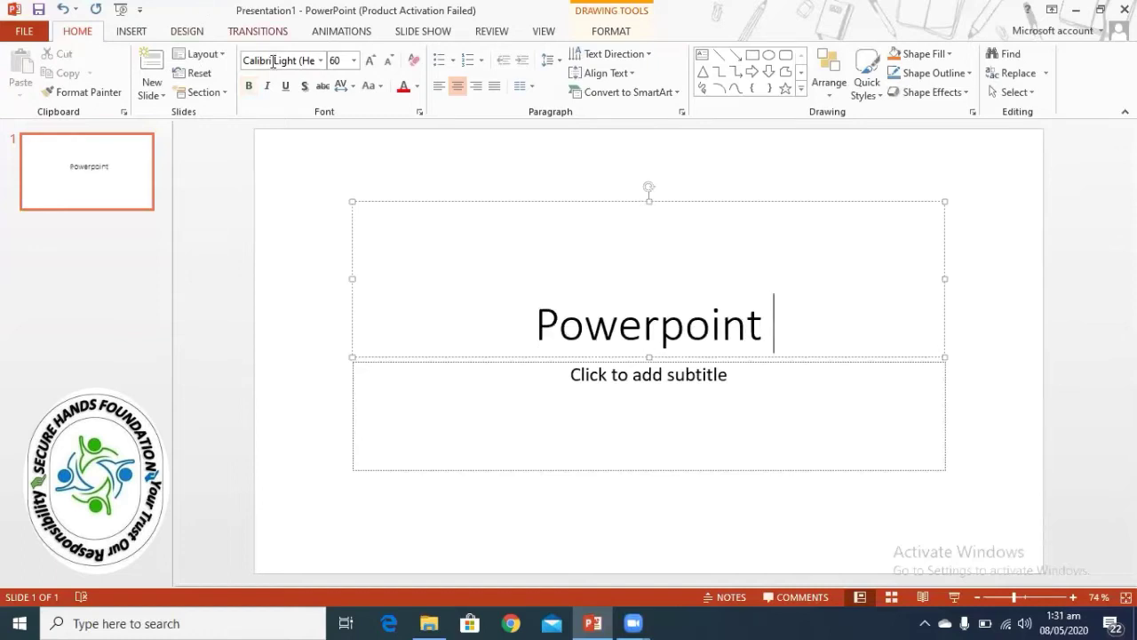
Step: Put the presenter's name in the subtitle, nudge the title box up, and select the title
left_click(546, 374)
type("yasmeen")
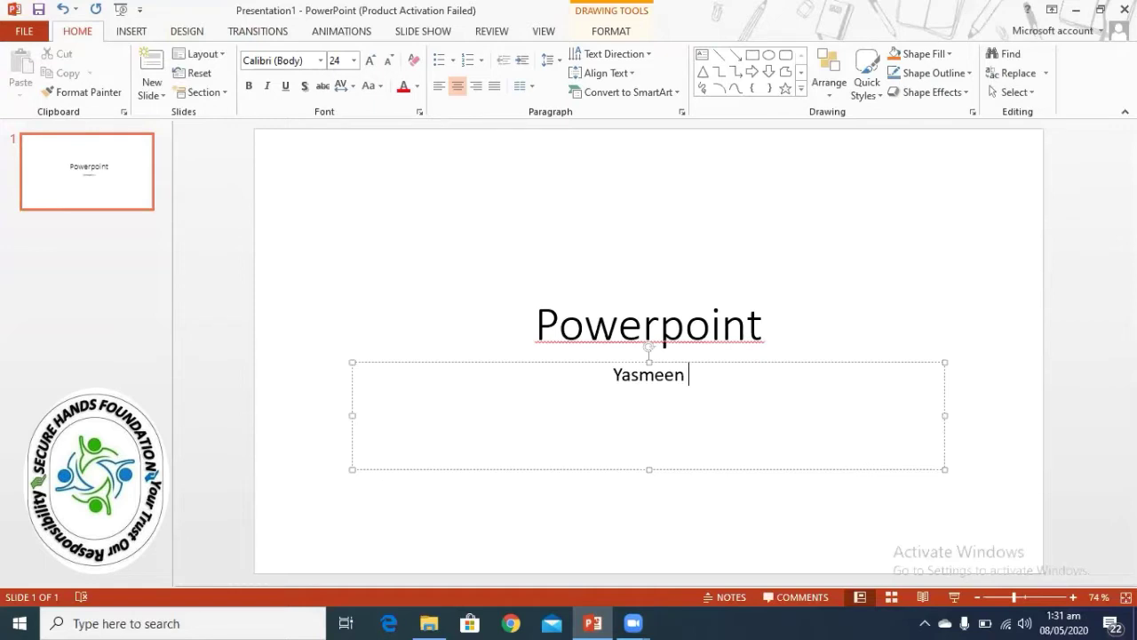
left_click(549, 293)
left_click_drag(579, 202, 578, 186)
left_click(760, 317)
left_click_drag(760, 317, 501, 318)
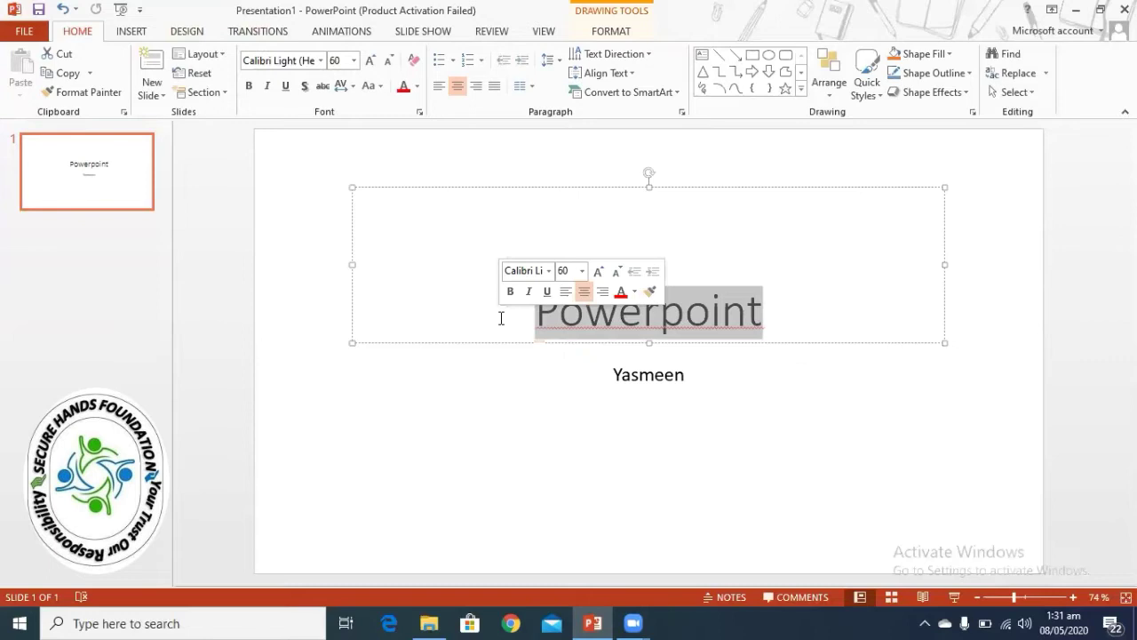
Step: Set the title font to Times New Roman
left_click(321, 61)
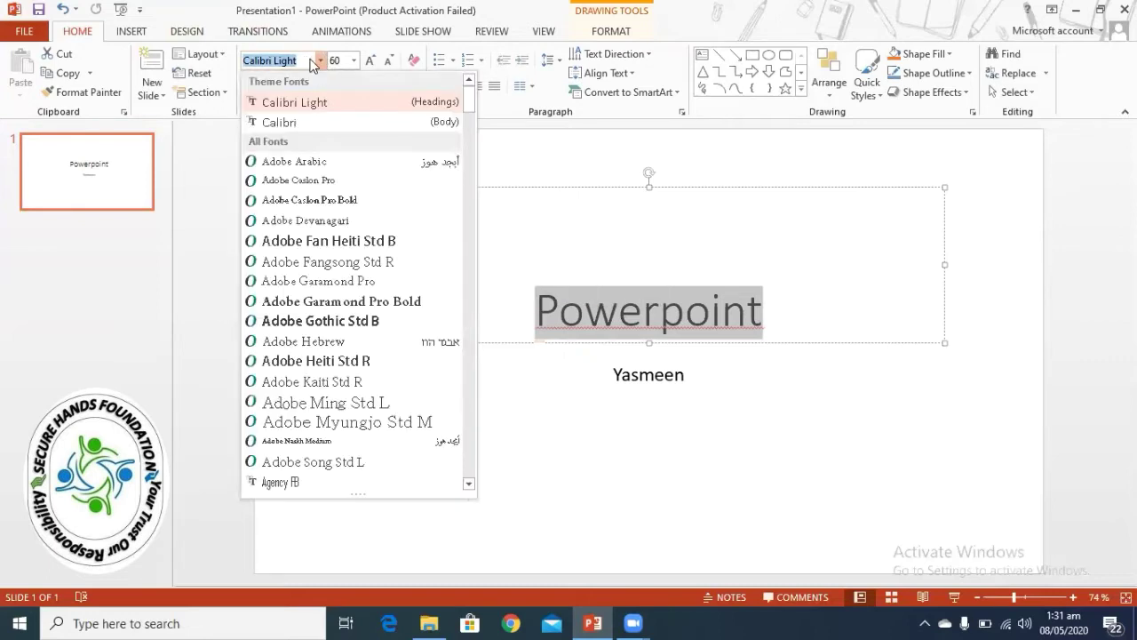
type("Times")
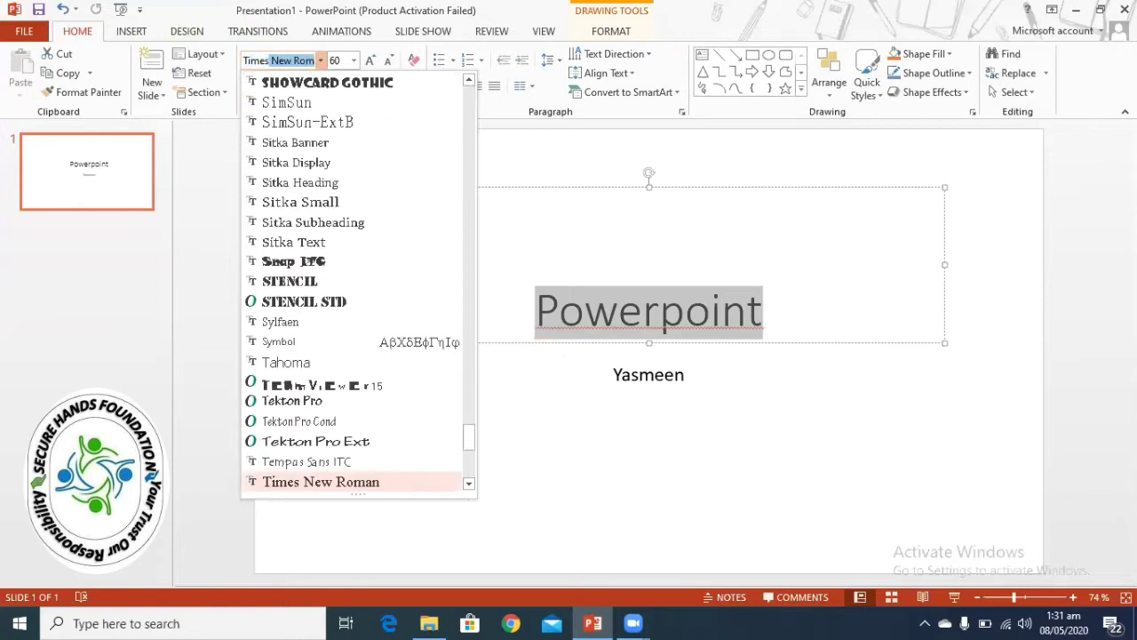
key("Return")
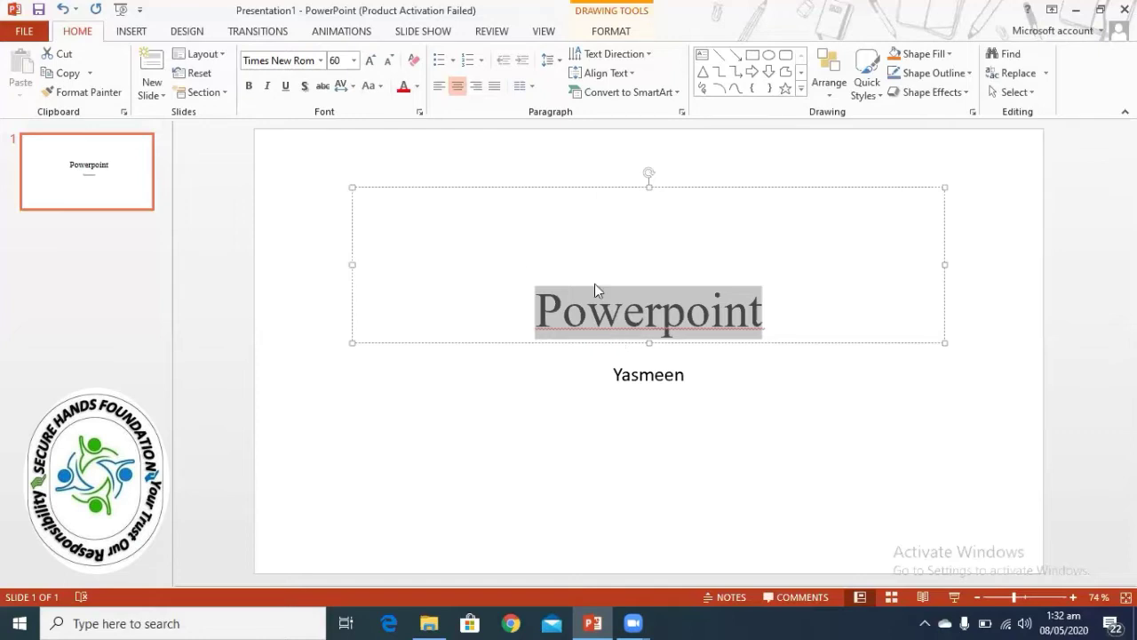
Step: Copy the title's Times New Roman 60 formatting onto the subtitle name with Format Painter
left_click(103, 97)
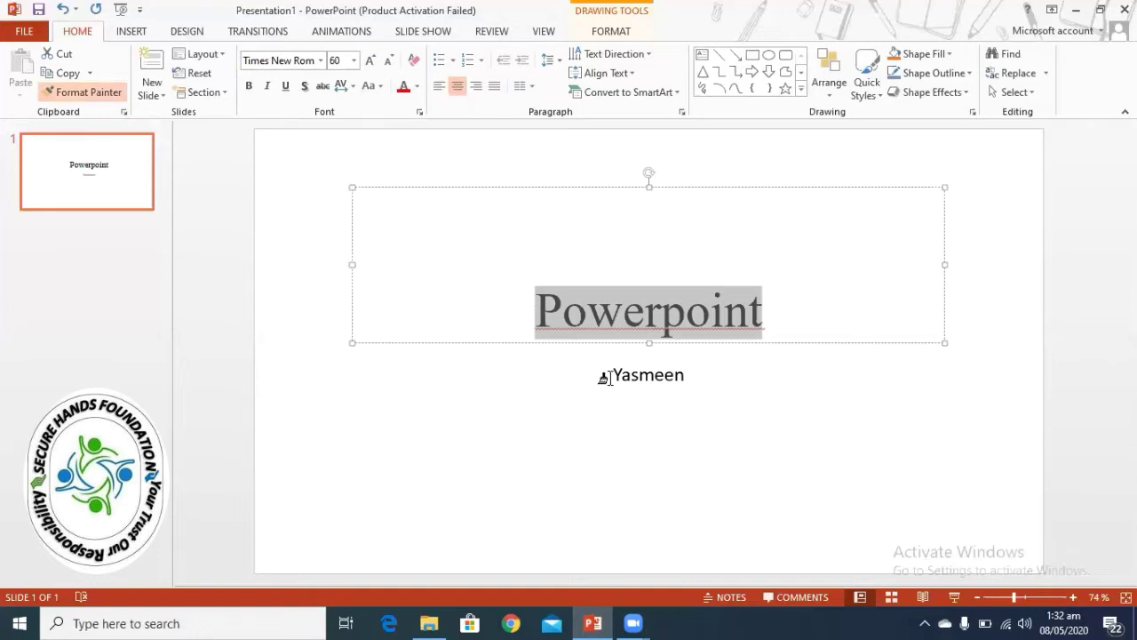
left_click_drag(610, 376, 685, 382)
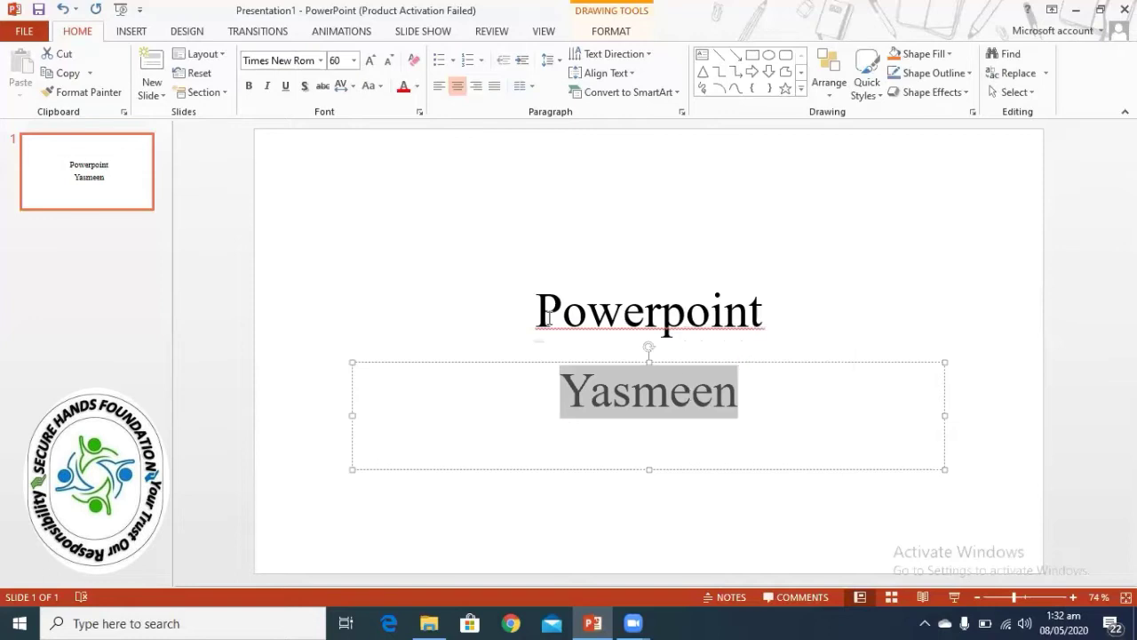
left_click(592, 391)
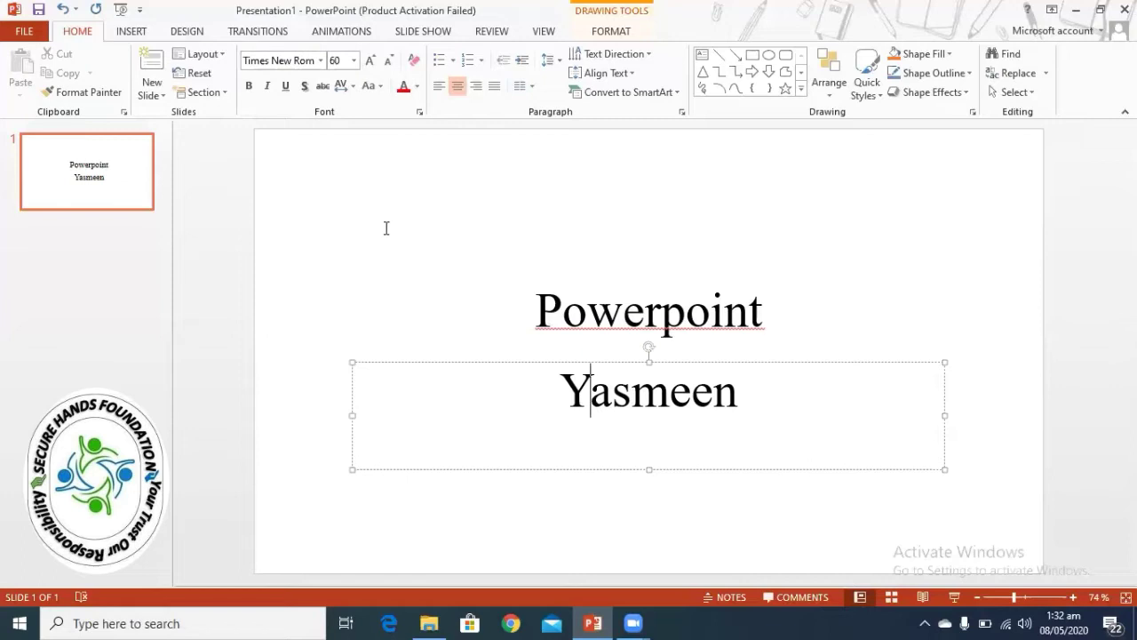
Step: Add a text shadow to the subtitle name, returning its size to 60 pt after trying others
left_click(154, 89)
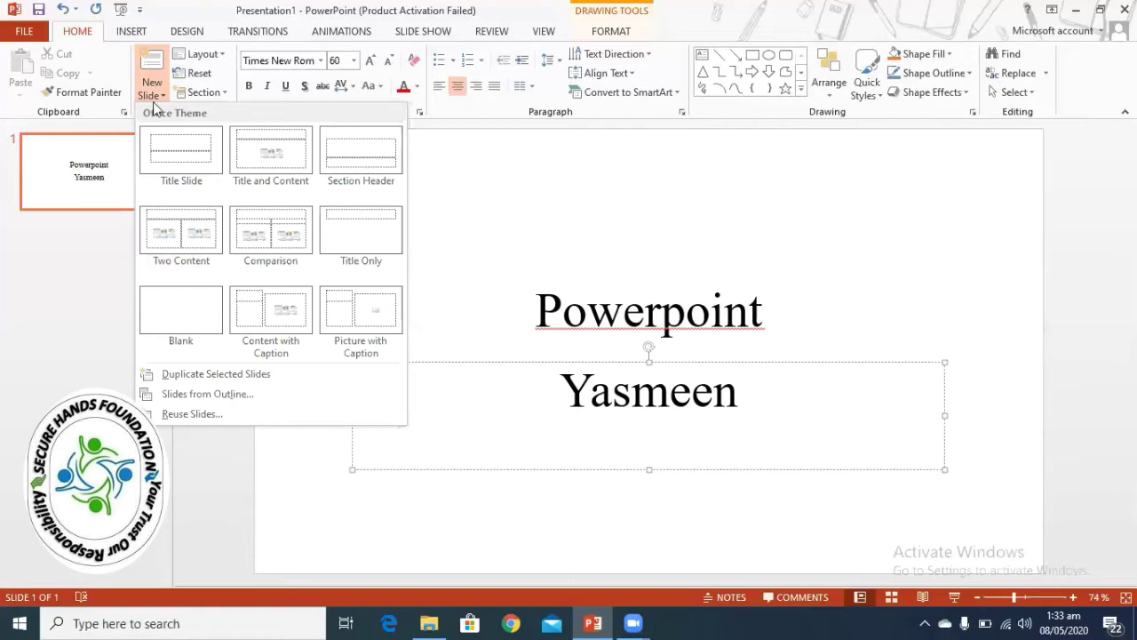
left_click(495, 198)
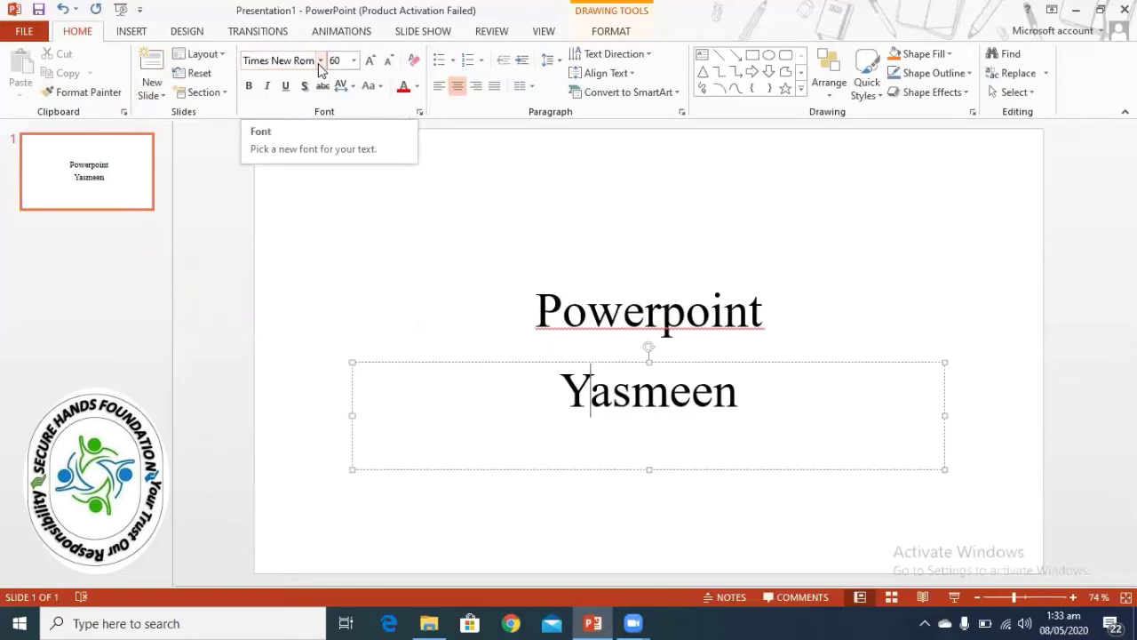
left_click(372, 61)
left_click(371, 60)
left_click(387, 61)
left_click(387, 60)
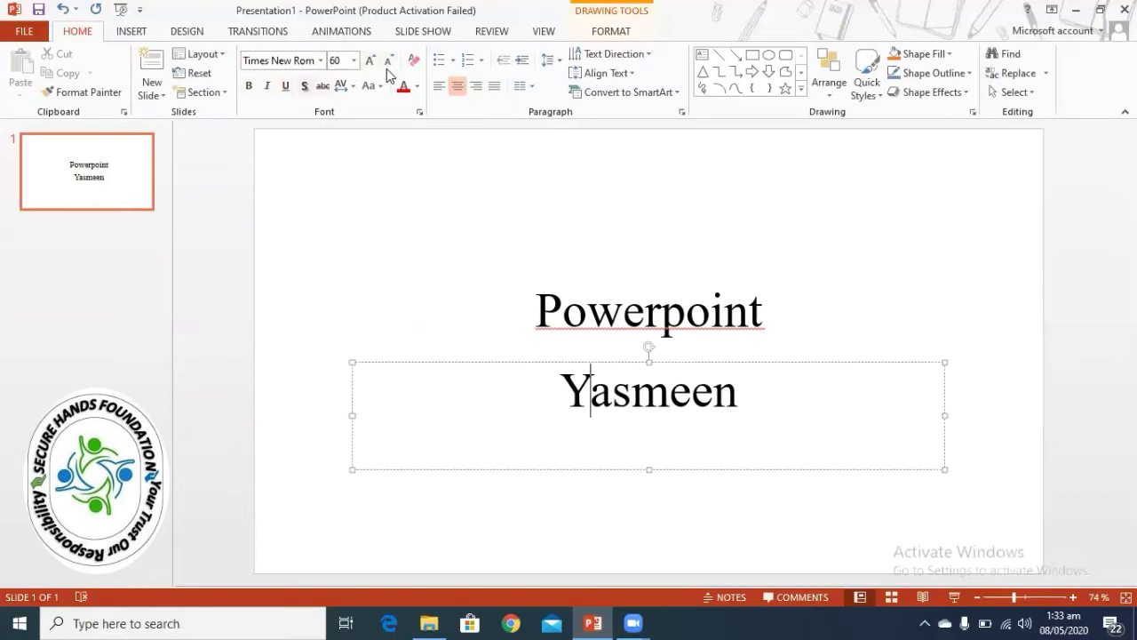
left_click(303, 85)
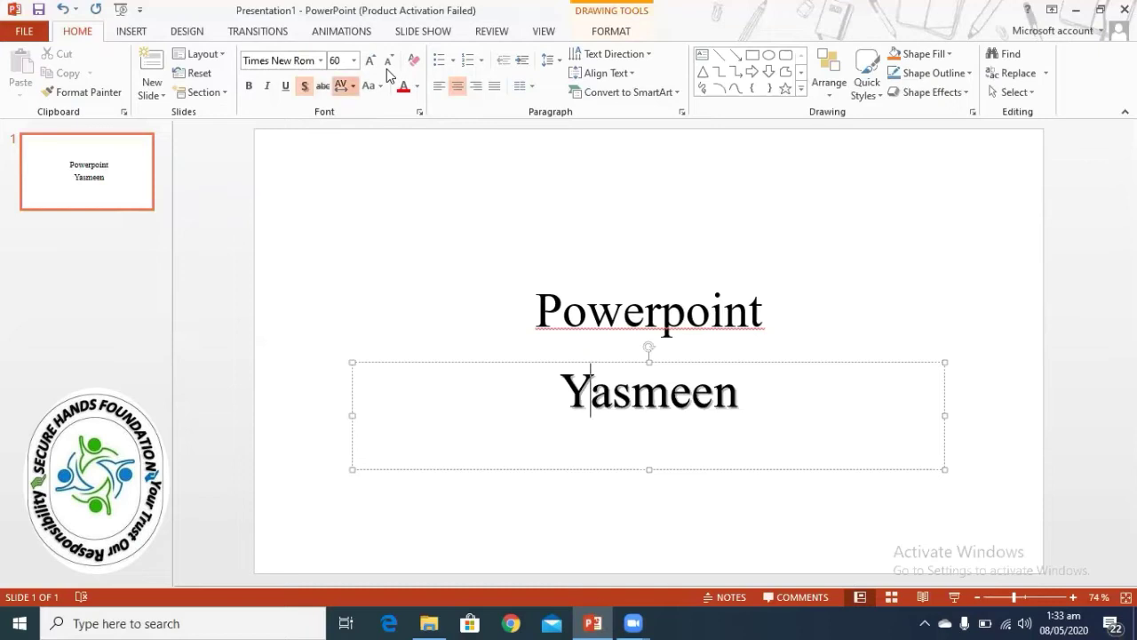
left_click(345, 85)
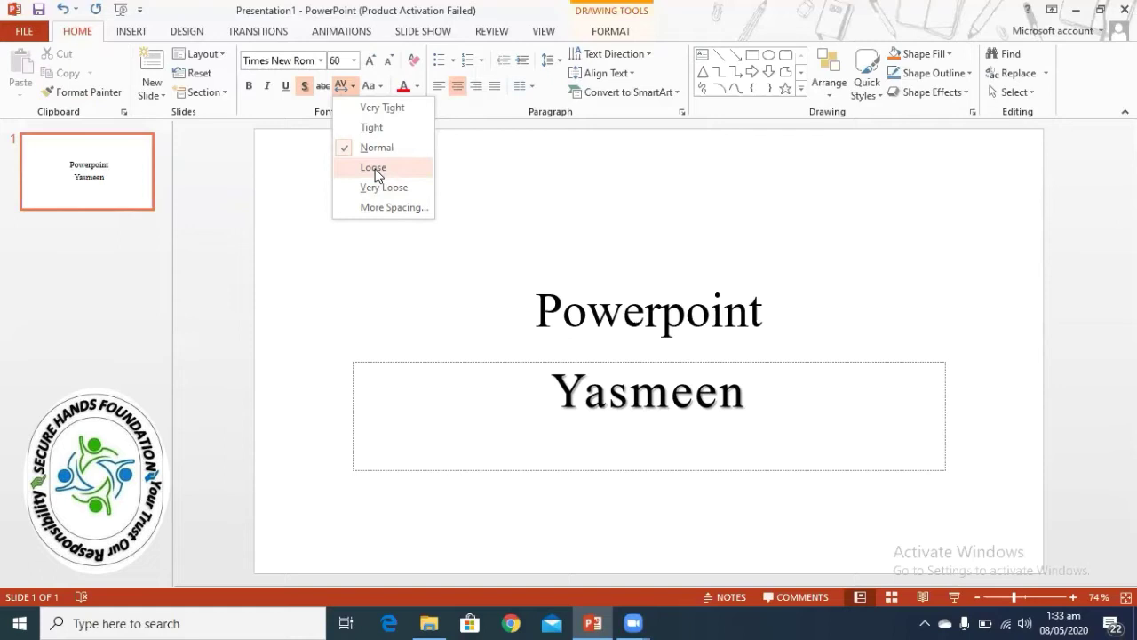
Step: Set the subtitle name's character spacing to Very Tight
left_click(379, 108)
left_click(371, 86)
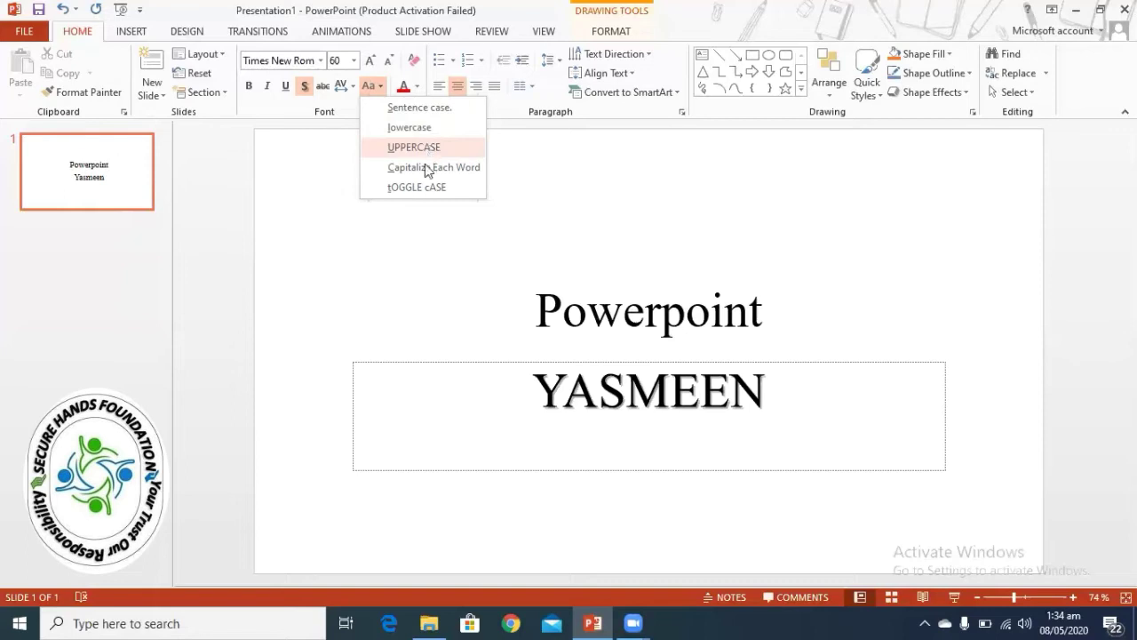
Step: Replace the subtitle text with a different name and select the subtitle box
left_click(746, 399)
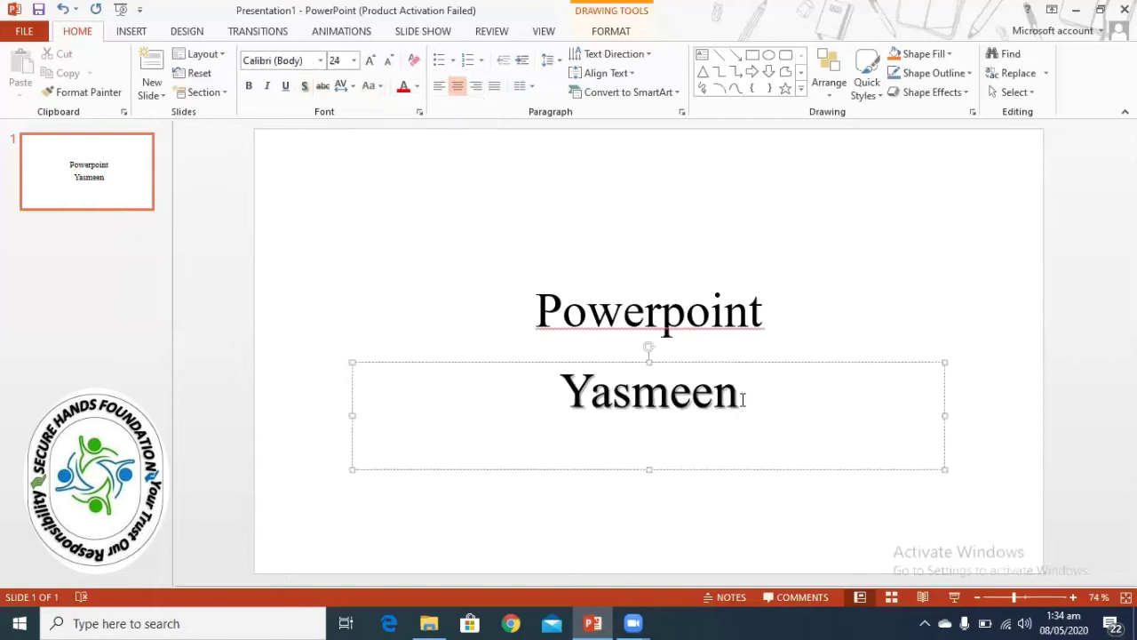
type("fatima")
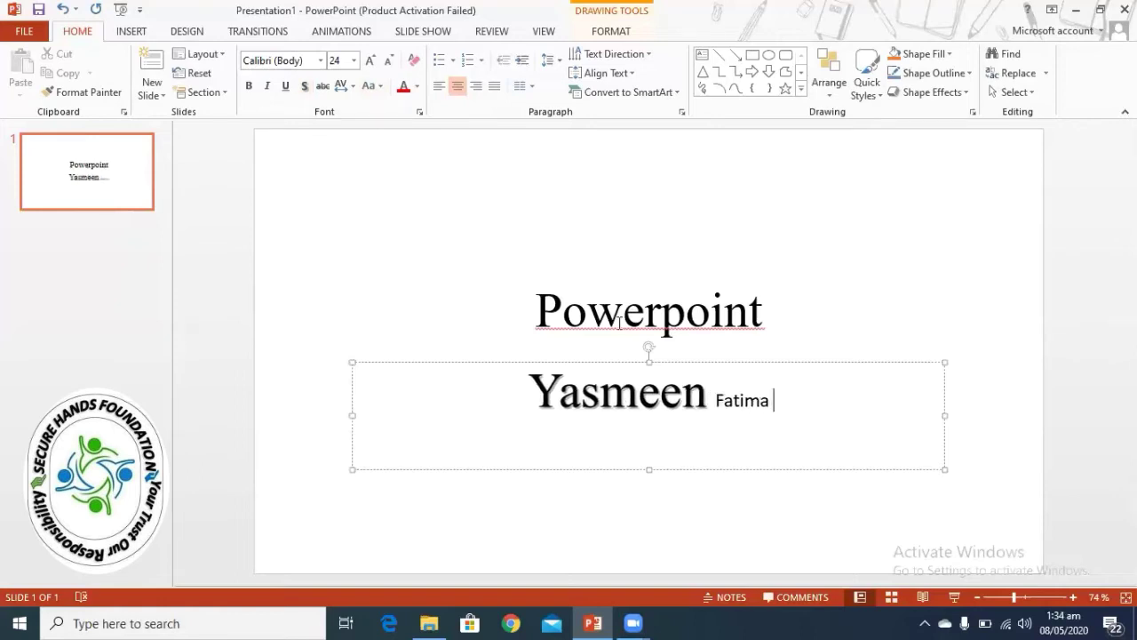
left_click(510, 362)
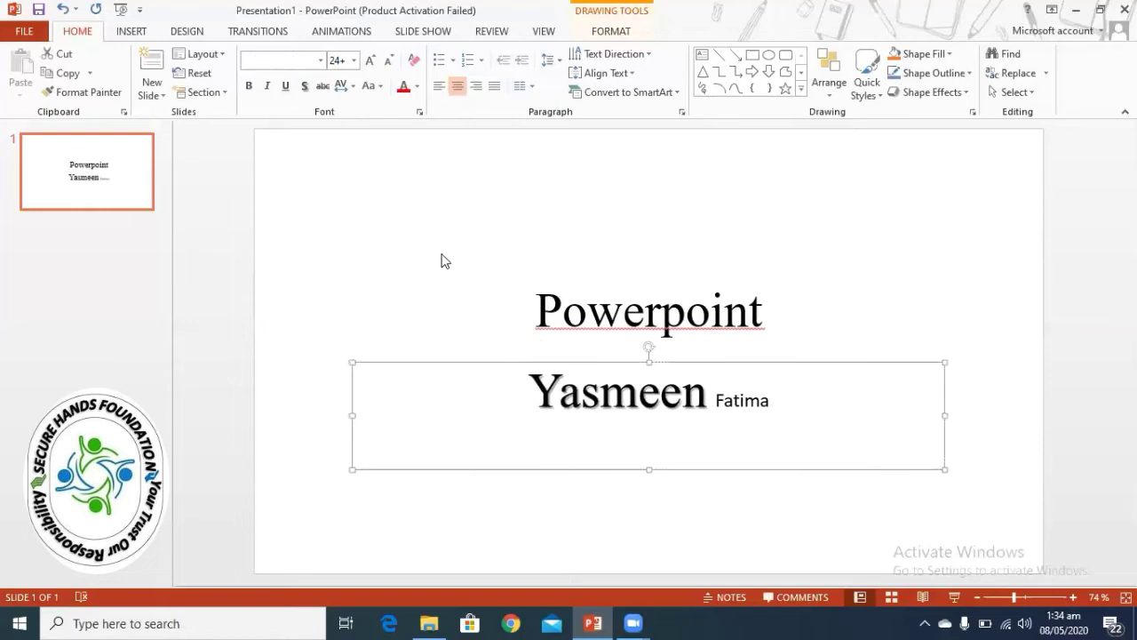
Step: Change the subtitle text to UPPERCASE after trying lowercase
left_click(371, 85)
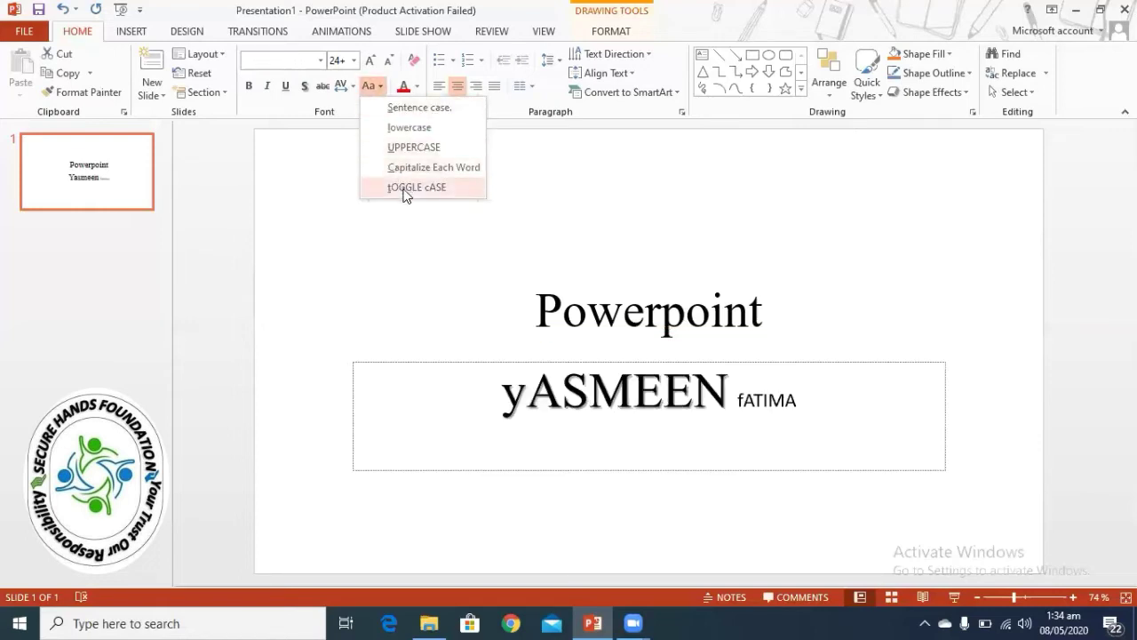
left_click(416, 132)
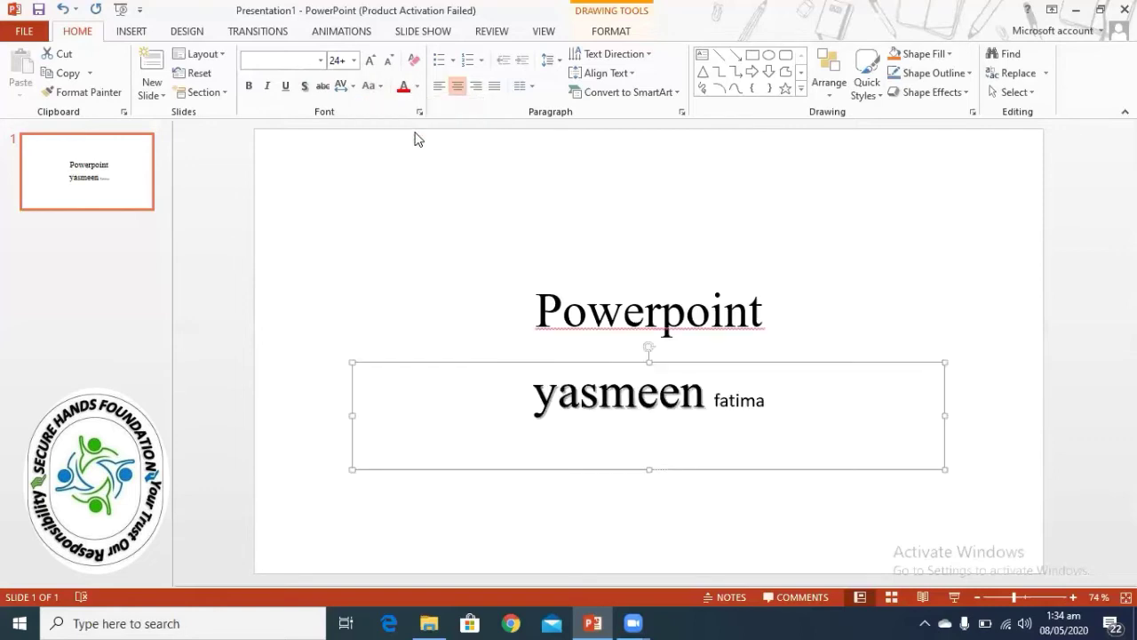
left_click(371, 85)
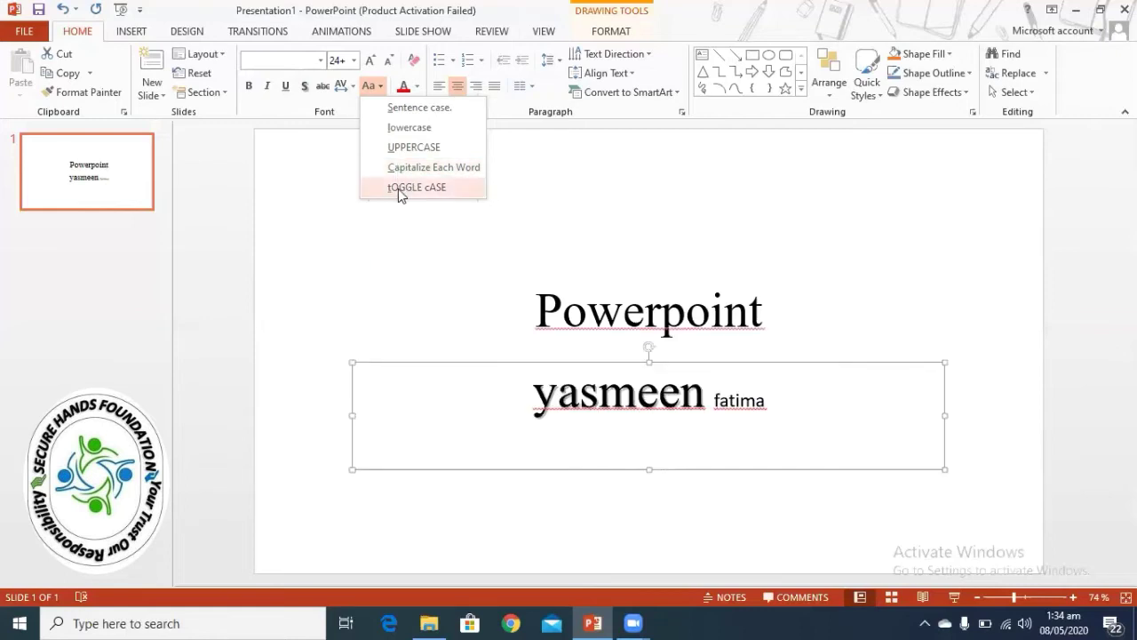
left_click(398, 189)
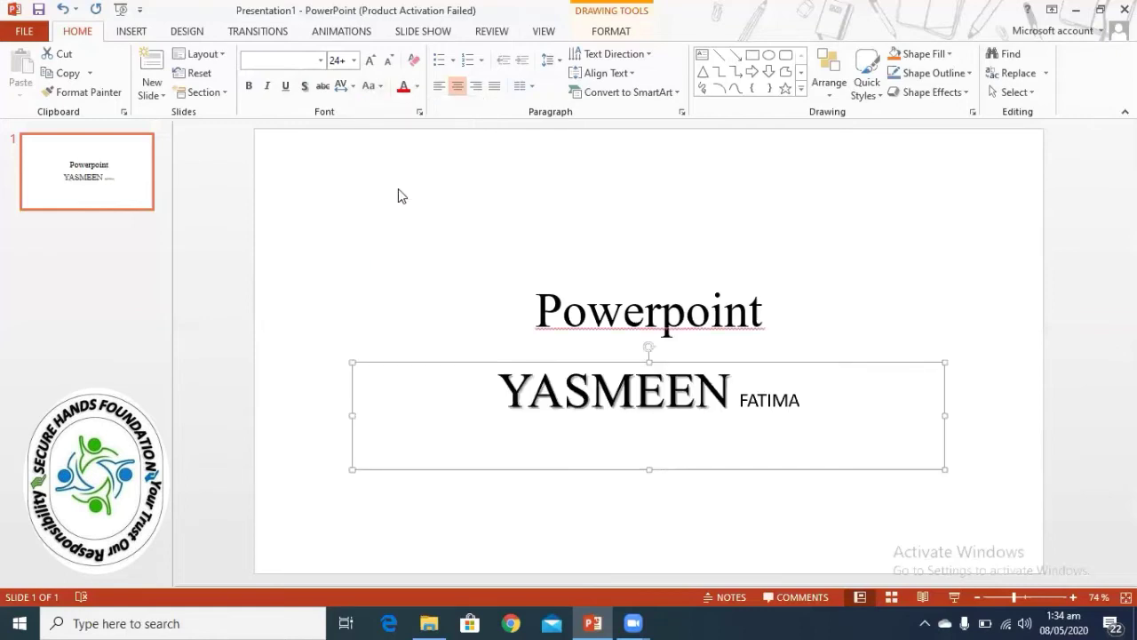
left_click(371, 87)
left_click(382, 144)
Step: Colour the subtitle text orange-brown, browsing bullet and numbering styles without applying any
left_click(418, 86)
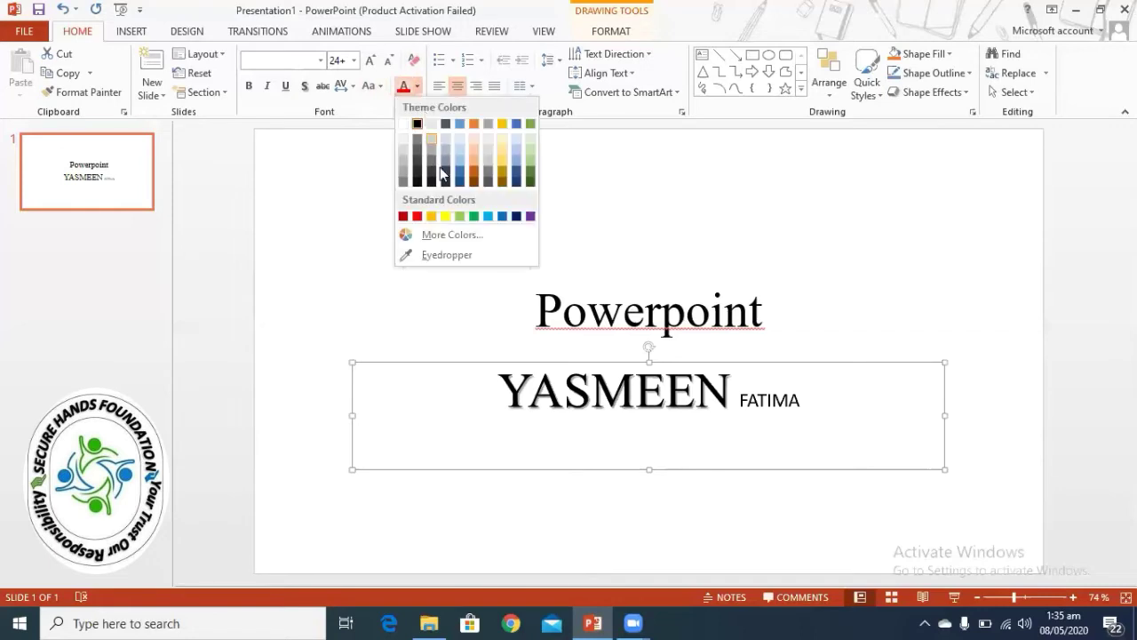
left_click(474, 184)
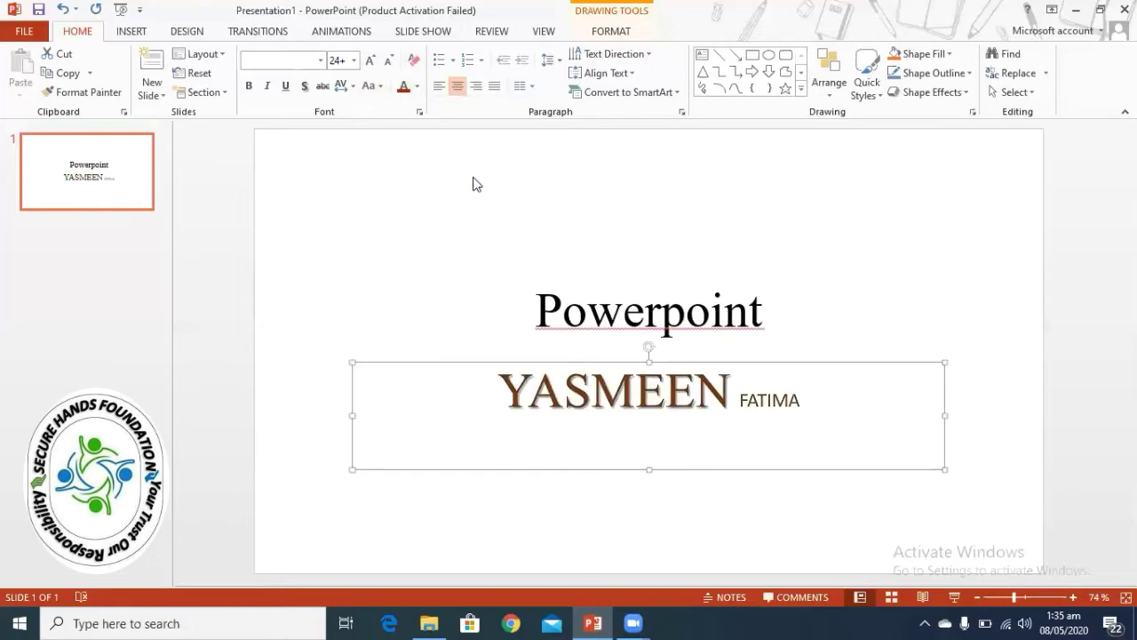
left_click(452, 61)
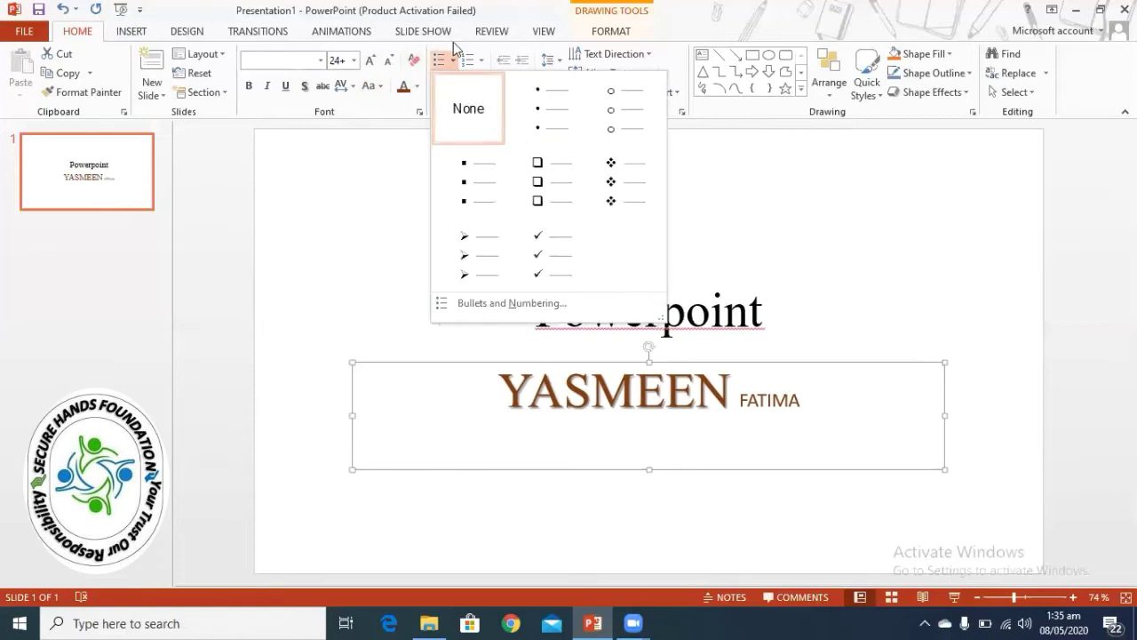
left_click(486, 59)
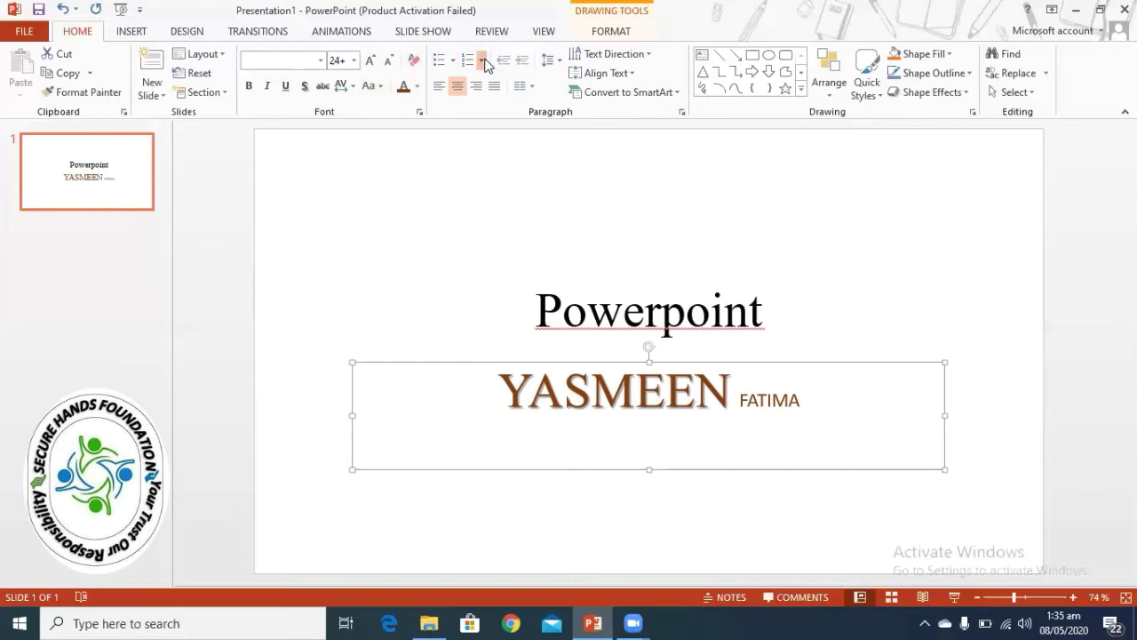
left_click(486, 60)
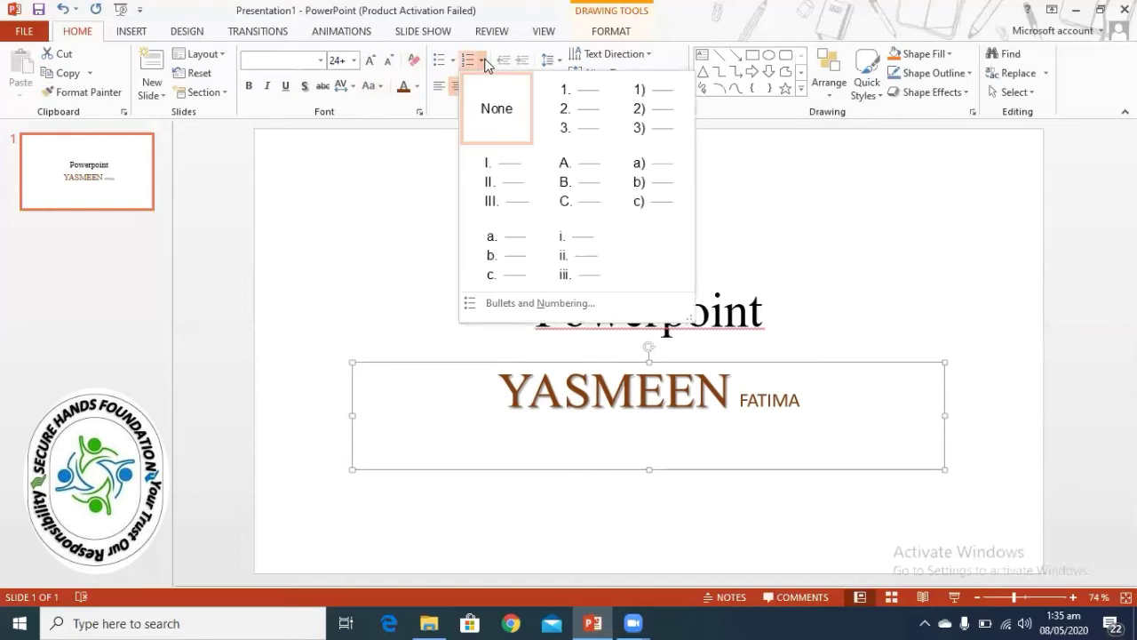
left_click(546, 58)
left_click(550, 59)
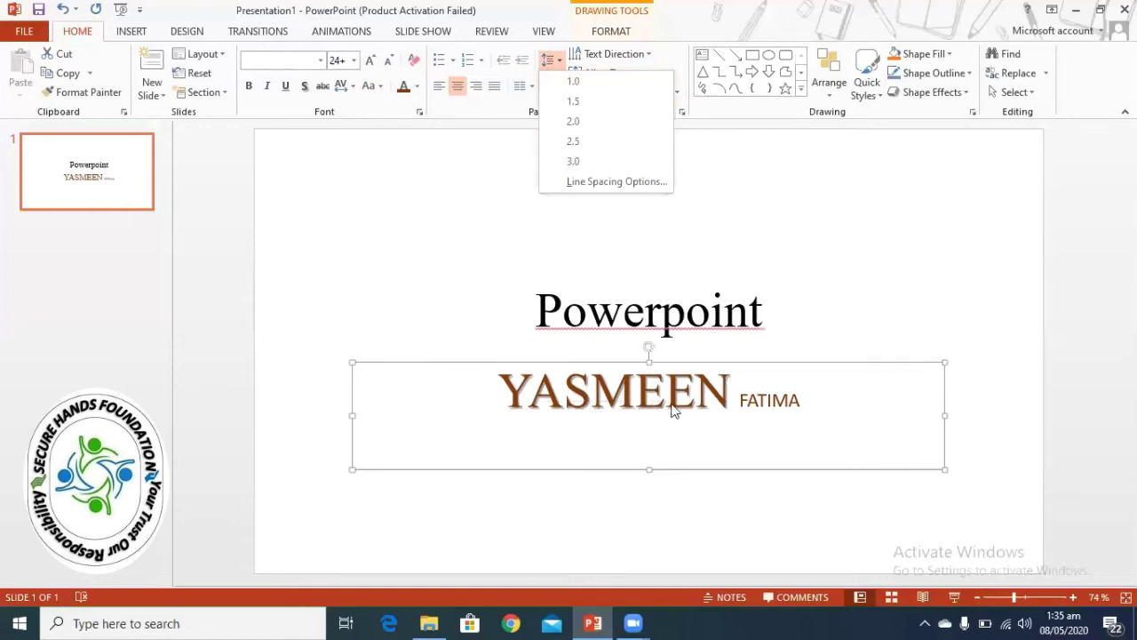
Step: Add a second subtitle line 'hklhixzhkjfgyvv' and set the subtitle box's line spacing to 1.5
left_click(821, 391)
left_click(799, 398)
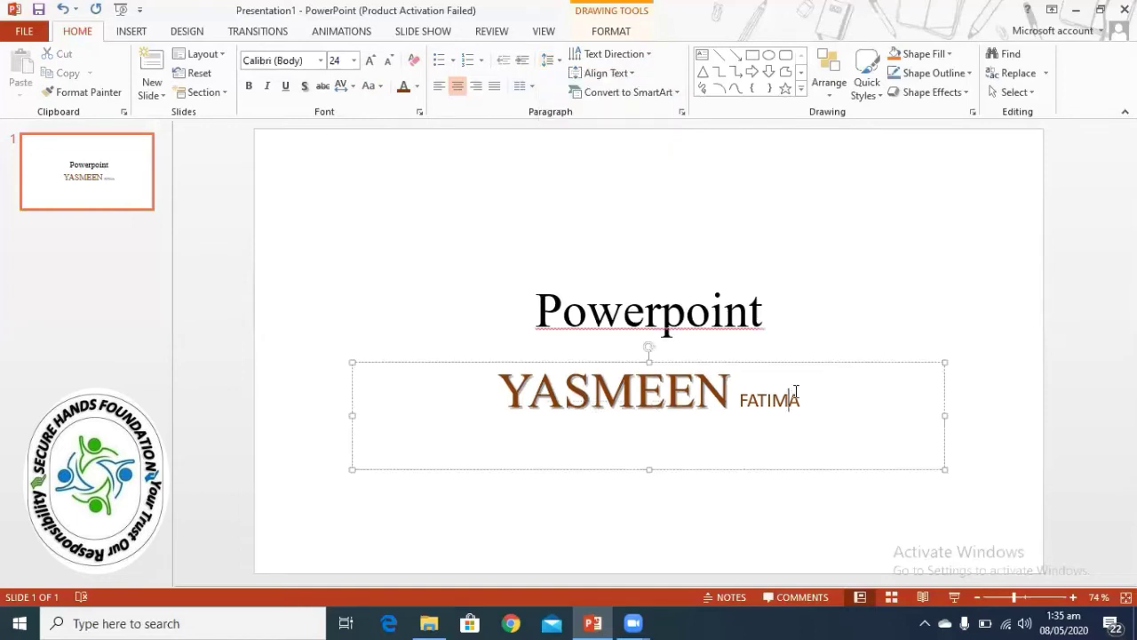
key("Return")
type("hklhixzhkjfgyvv")
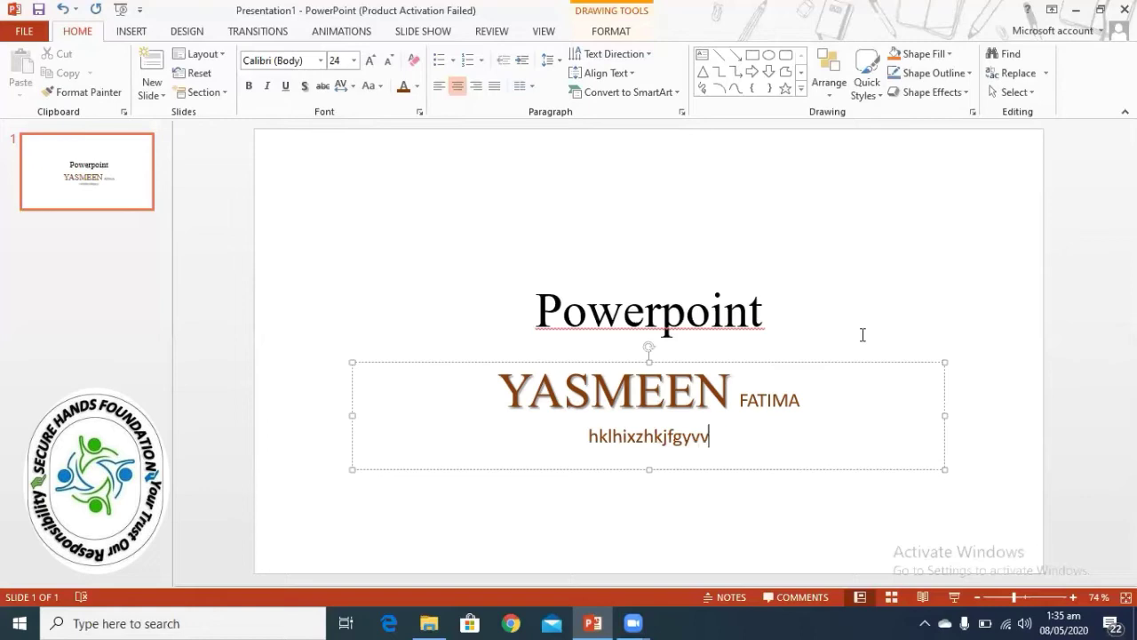
key("Escape")
left_click(548, 60)
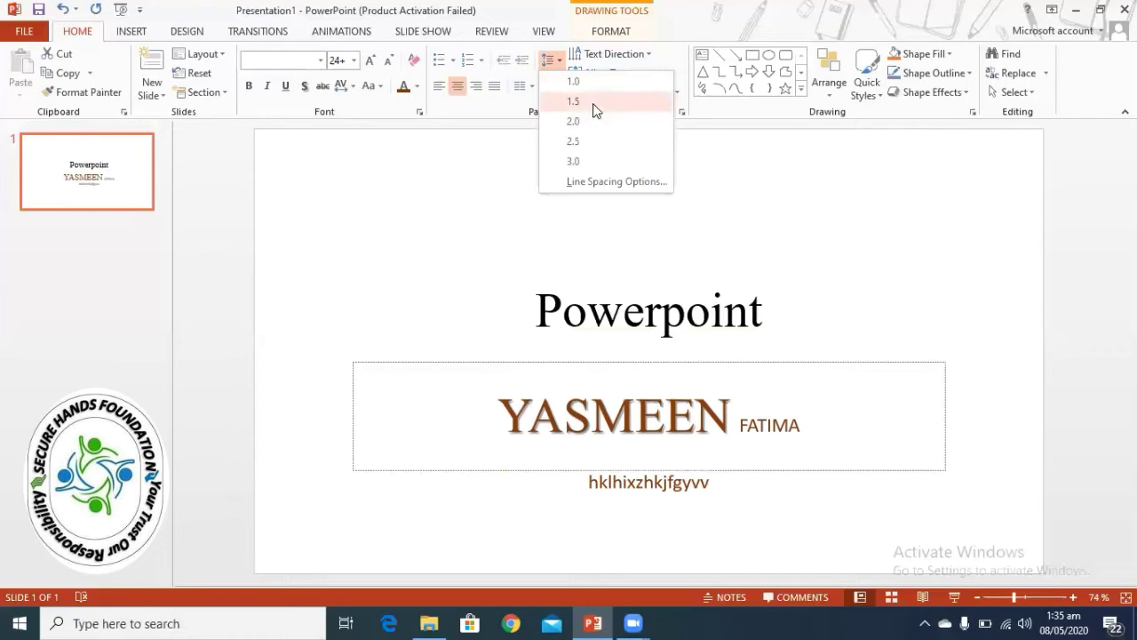
left_click(595, 102)
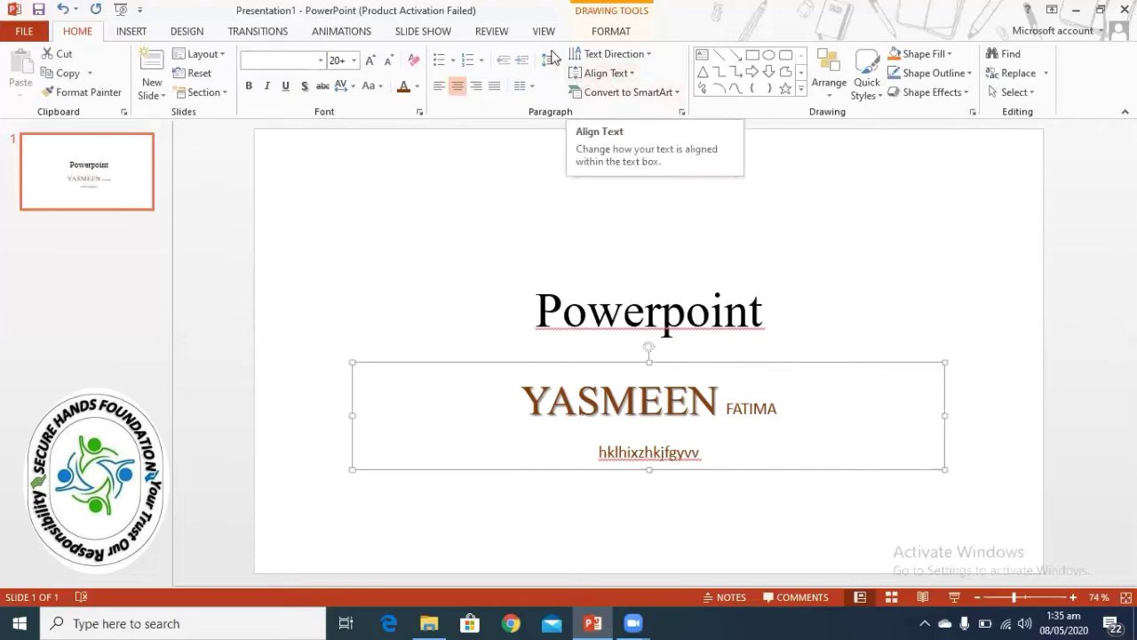
Step: Give the subtitle box an orange Quick Style fill, then switch it to a grey gradient style
left_click(872, 92)
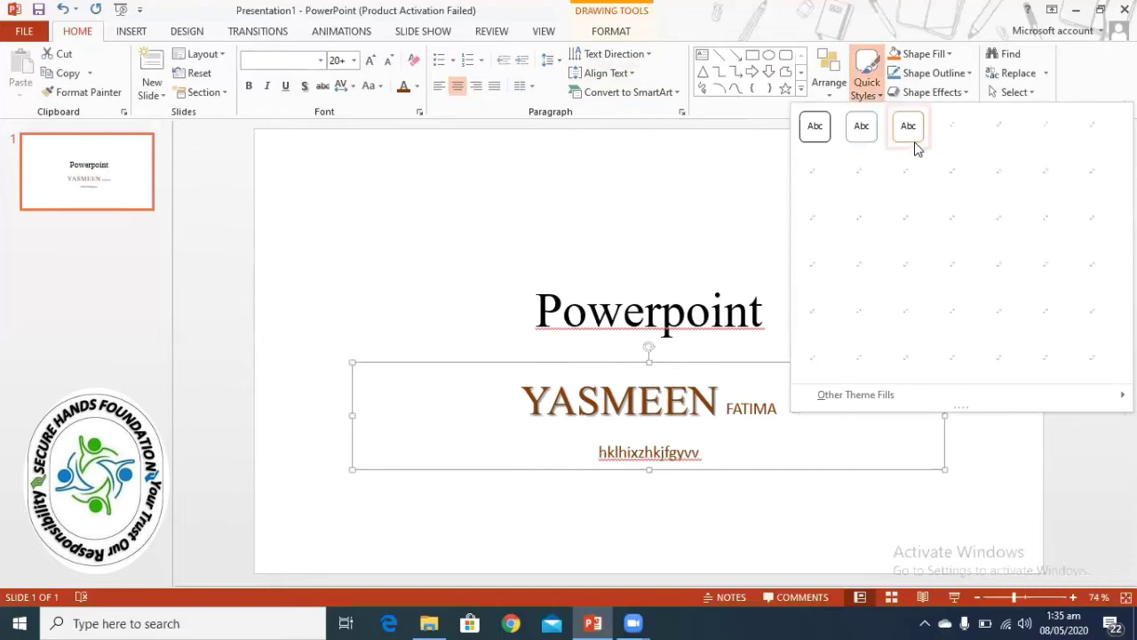
left_click(738, 360)
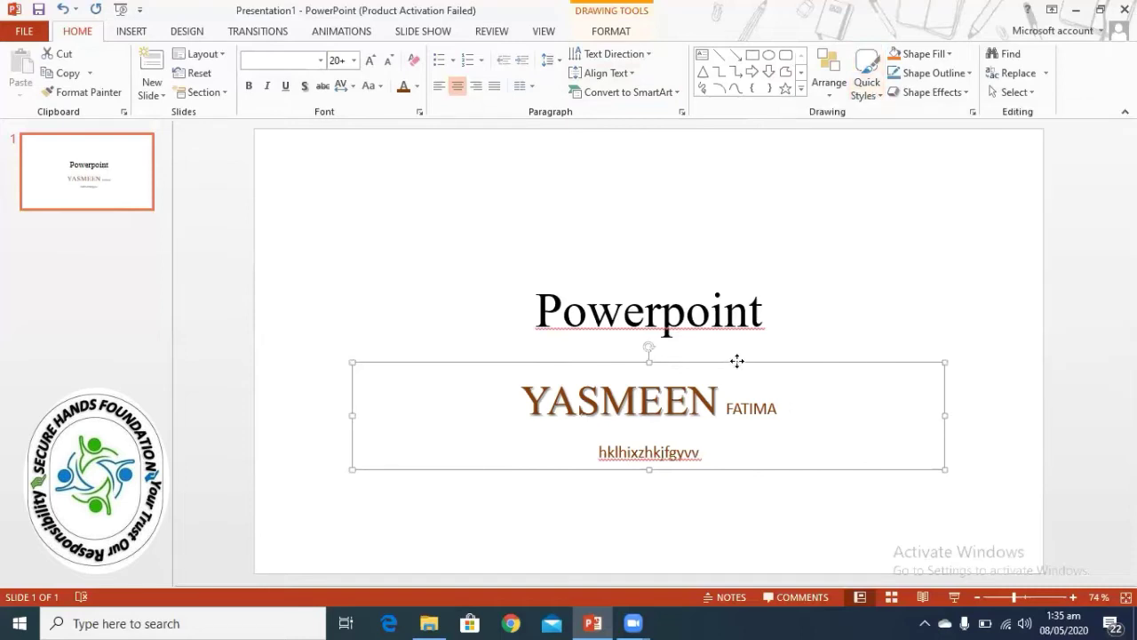
left_click(876, 98)
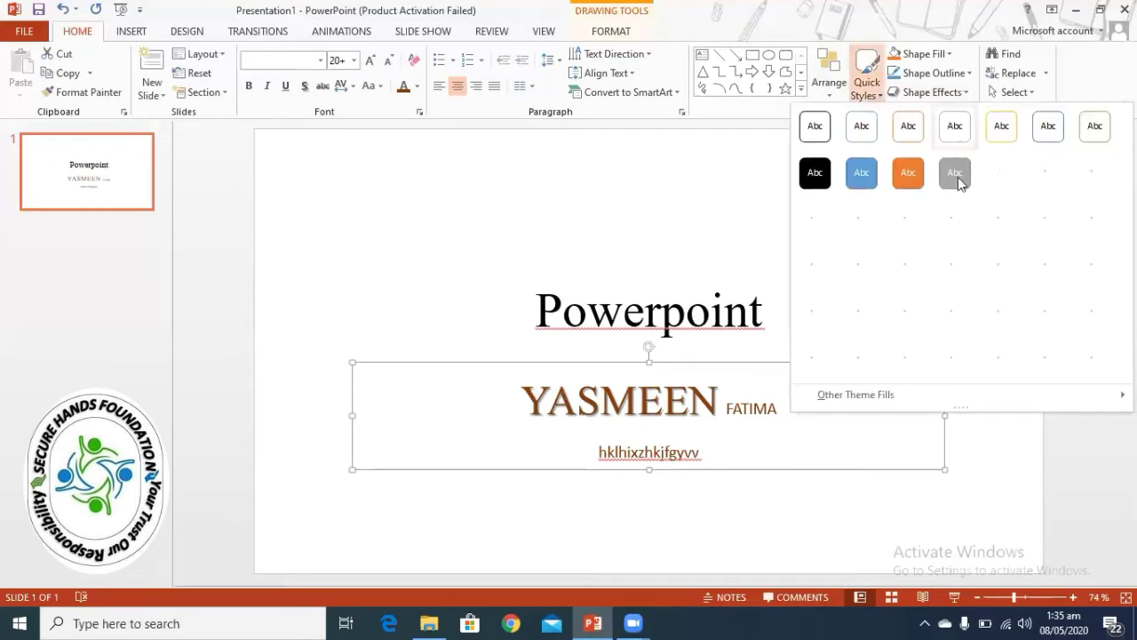
left_click(908, 178)
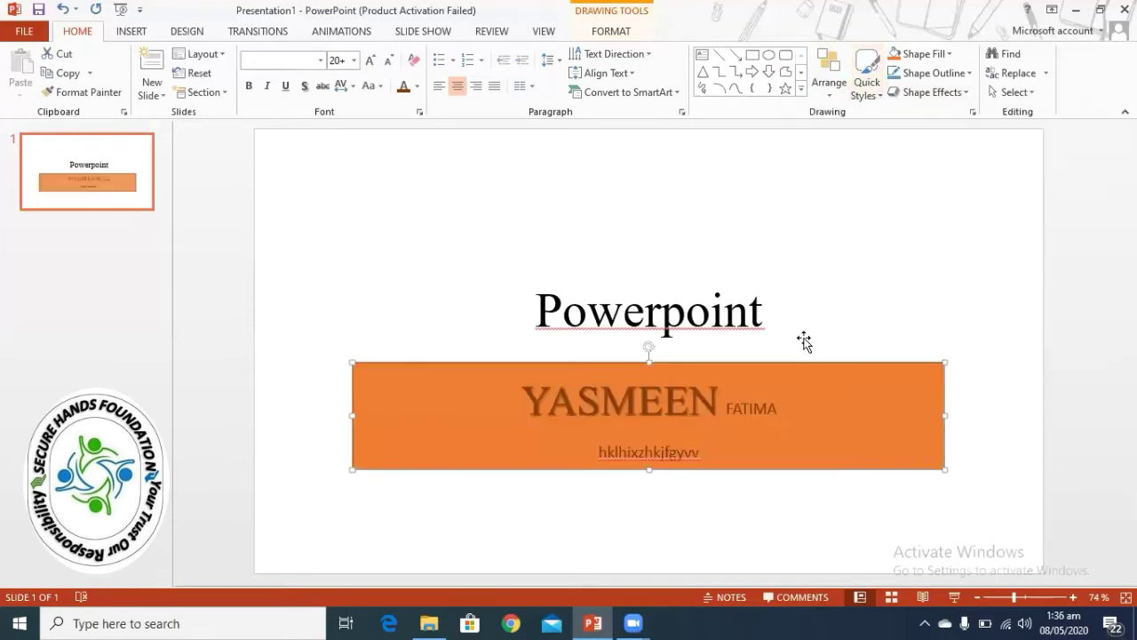
left_click(876, 95)
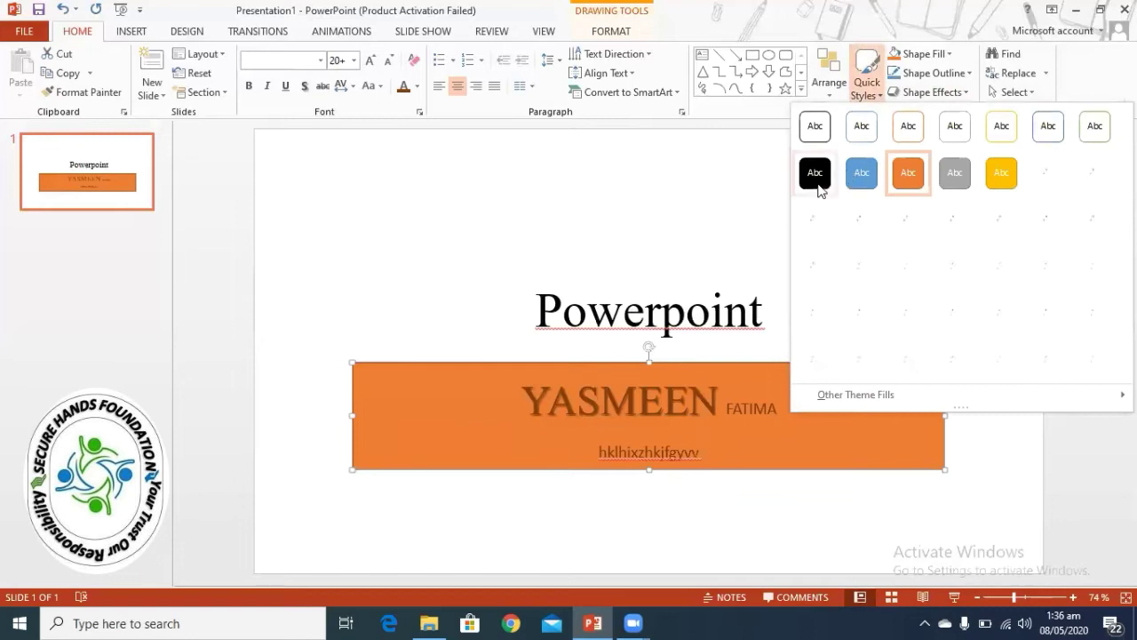
left_click(818, 284)
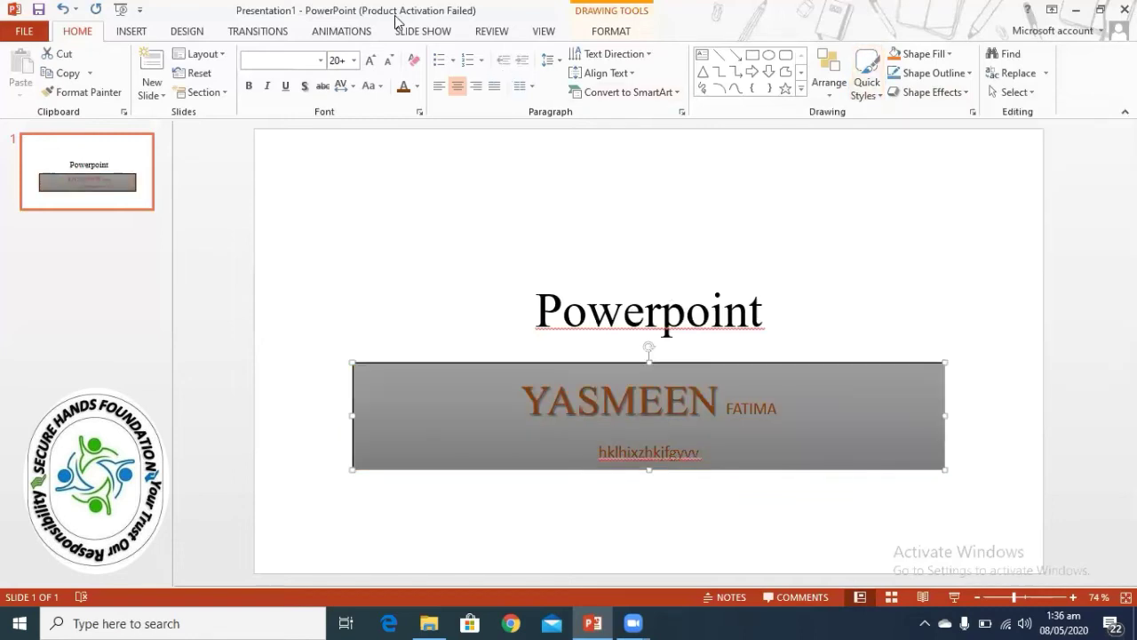
Step: Show the INSERT ribbon and preview the New Slide layout gallery
left_click(131, 32)
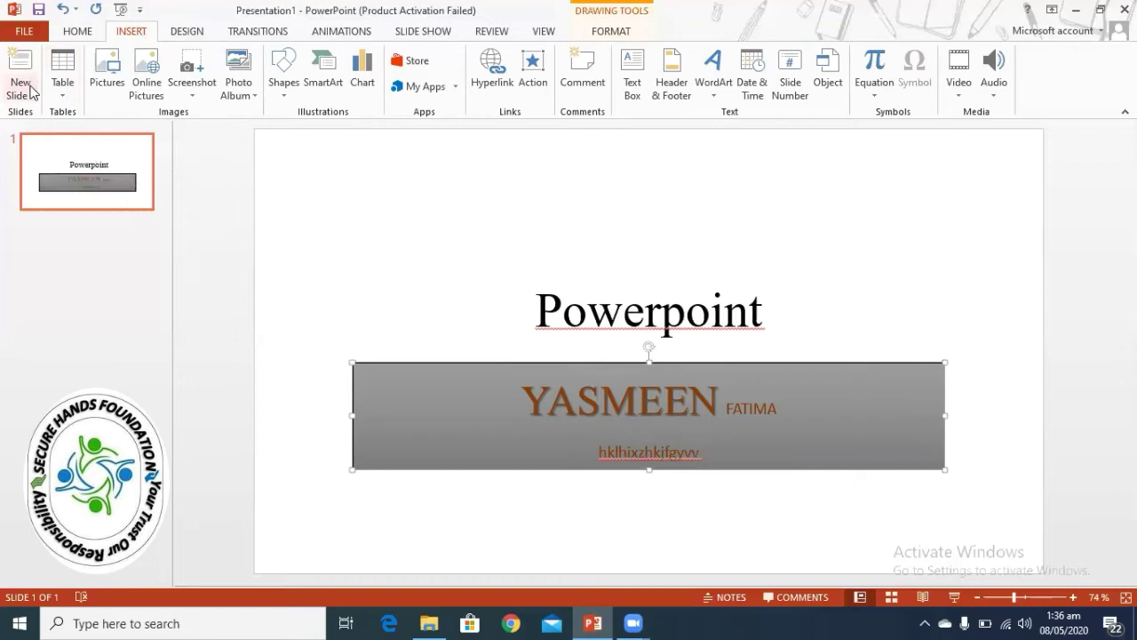
left_click(32, 90)
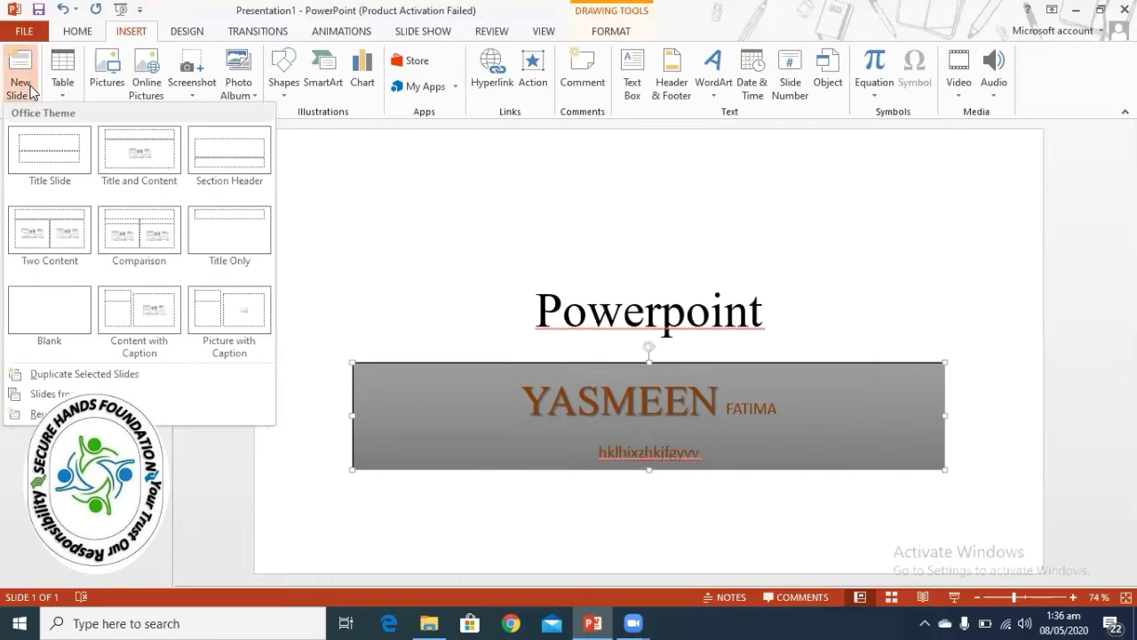
left_click(66, 100)
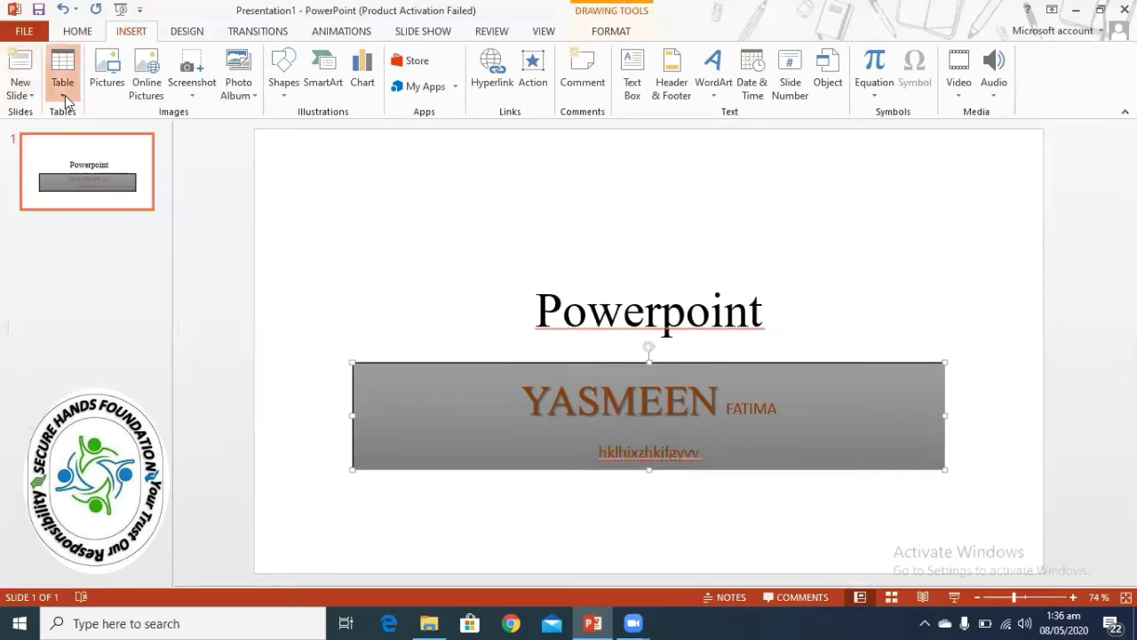
left_click(68, 100)
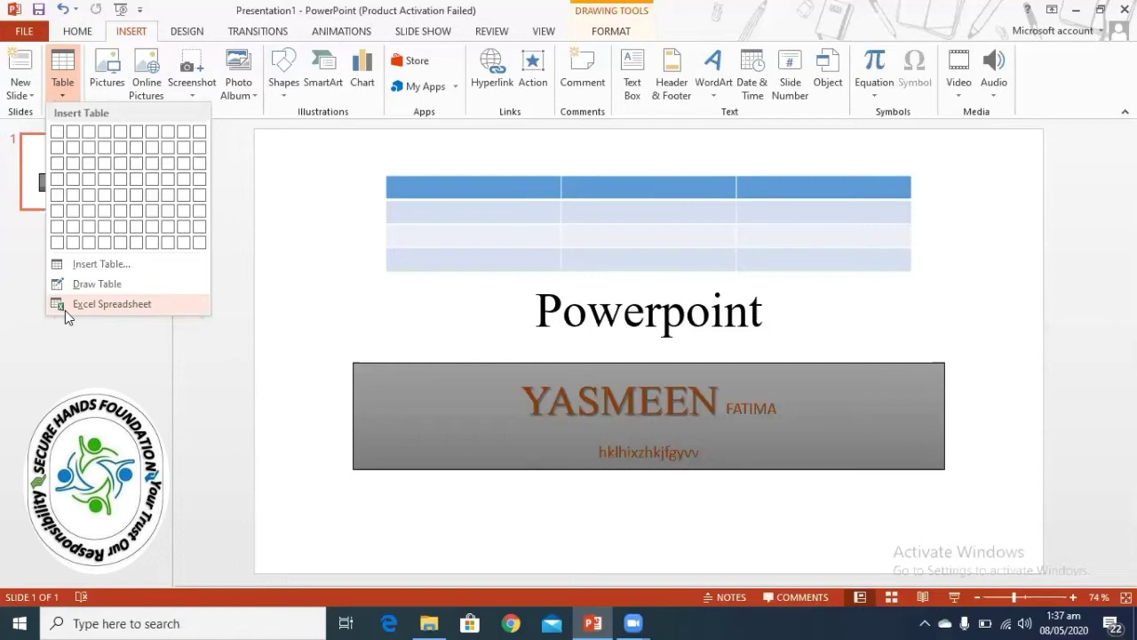
left_click(146, 42)
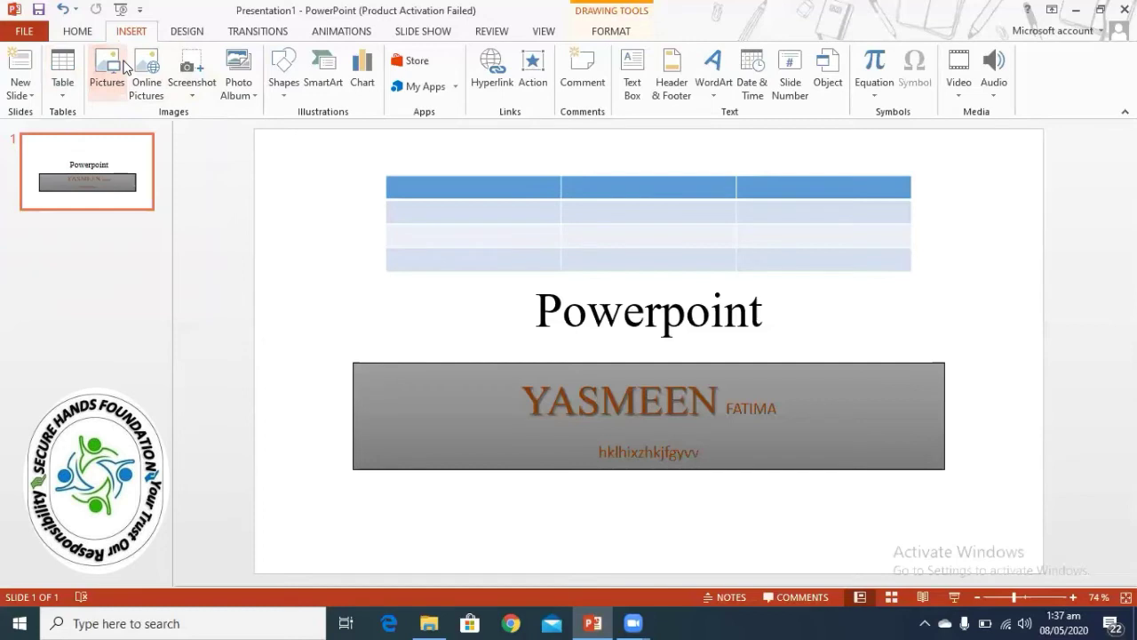
Step: Insert picture 'a', a cartoon of a man at a podium, onto the title slide
left_click(124, 64)
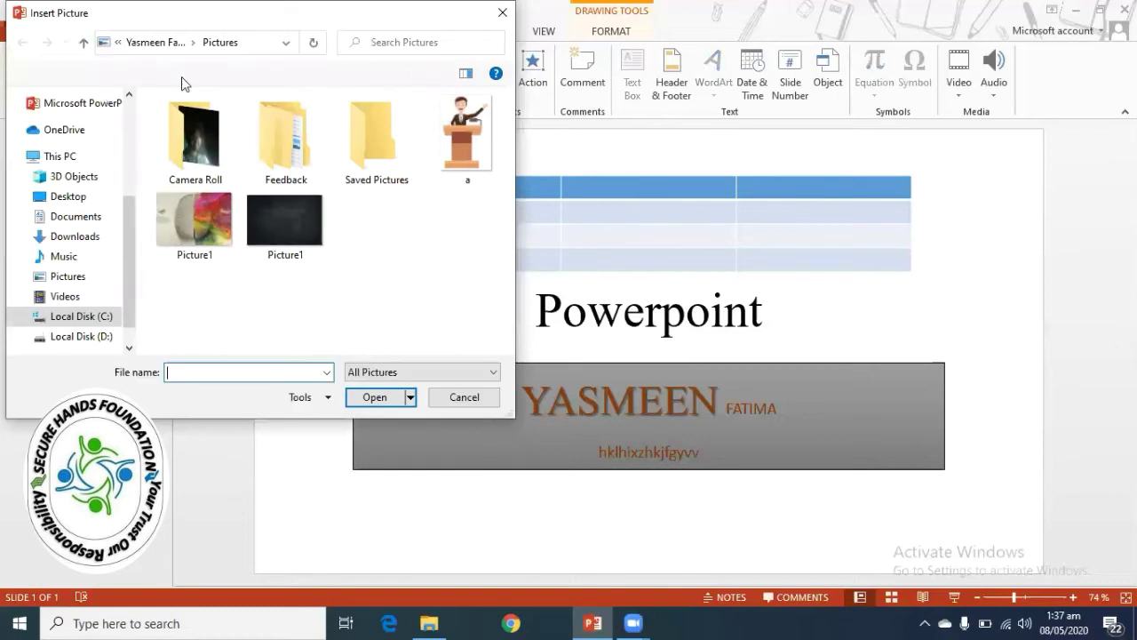
key("Escape")
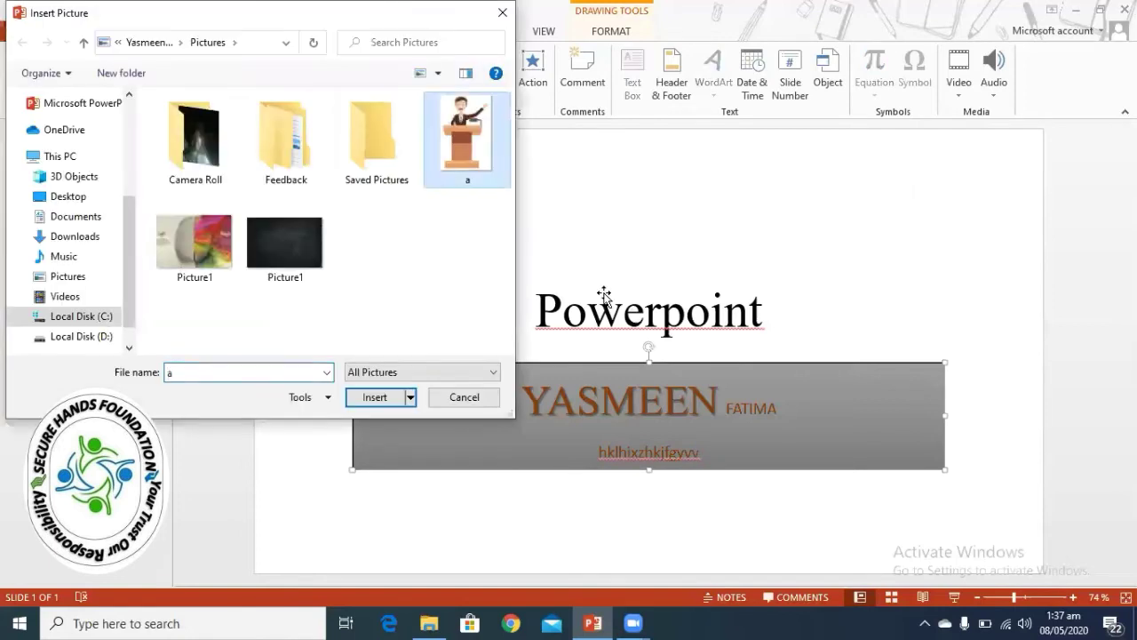
key("Escape")
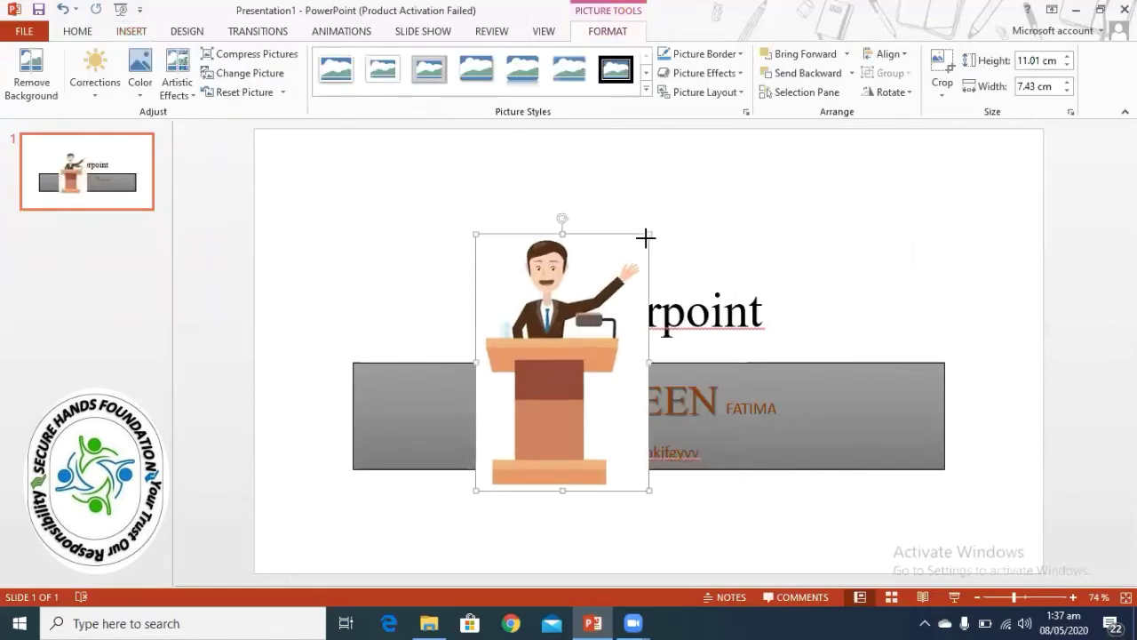
Step: Shrink the podium picture, move it right, and settle on a white frame picture style
left_click_drag(649, 233, 710, 270)
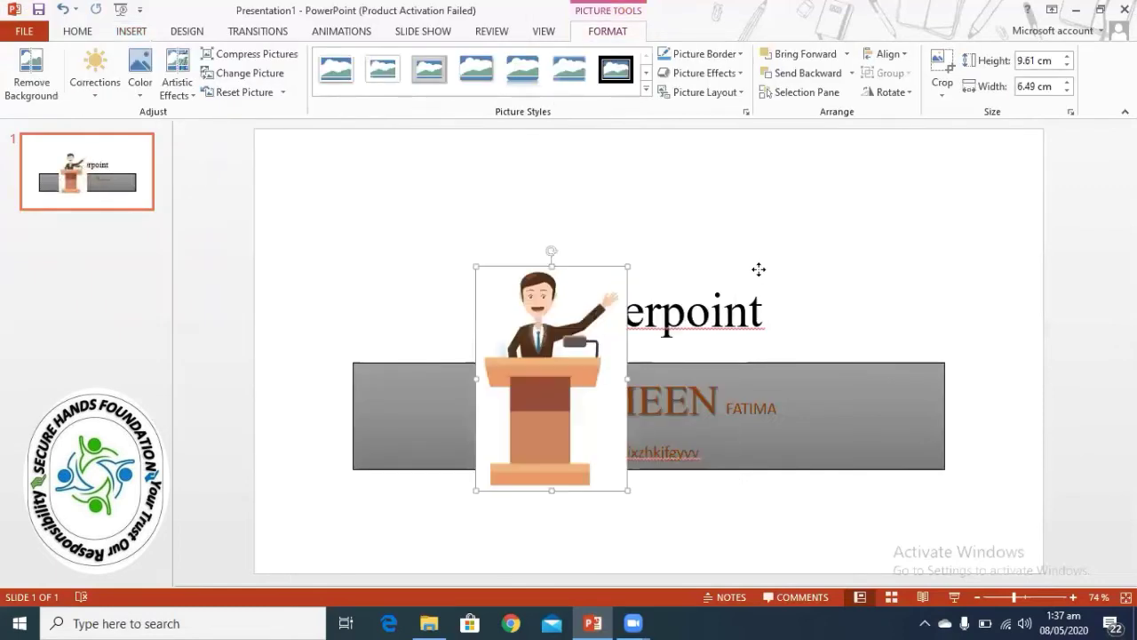
mouse_move(619, 338)
left_mouse_down()
mouse_move(936, 235)
mouse_move(931, 305)
left_mouse_up()
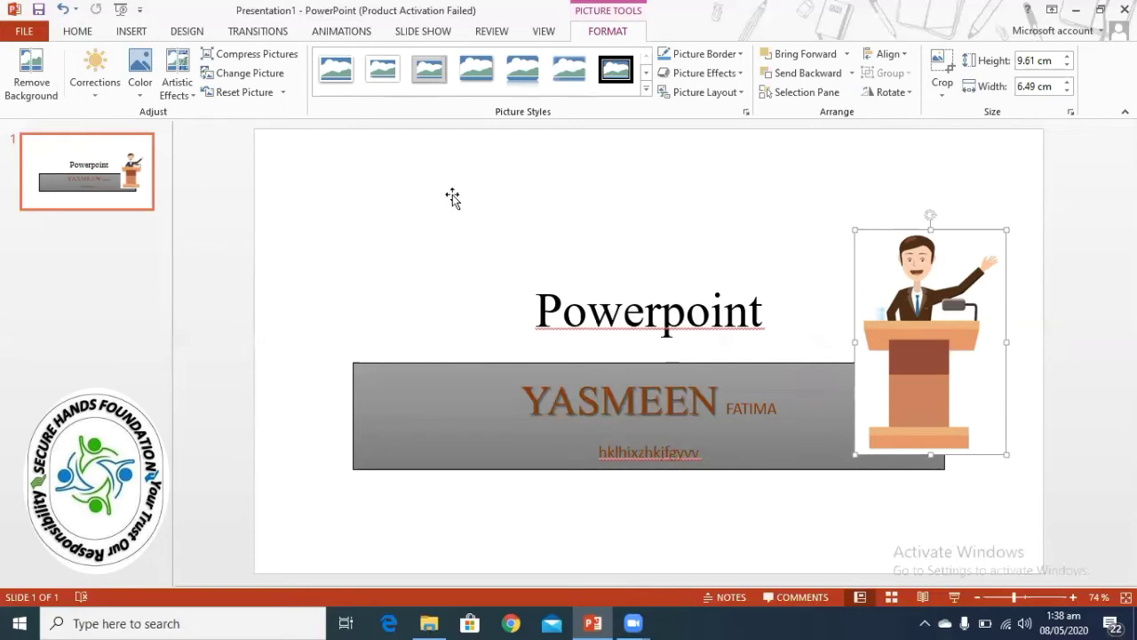
left_click(634, 83)
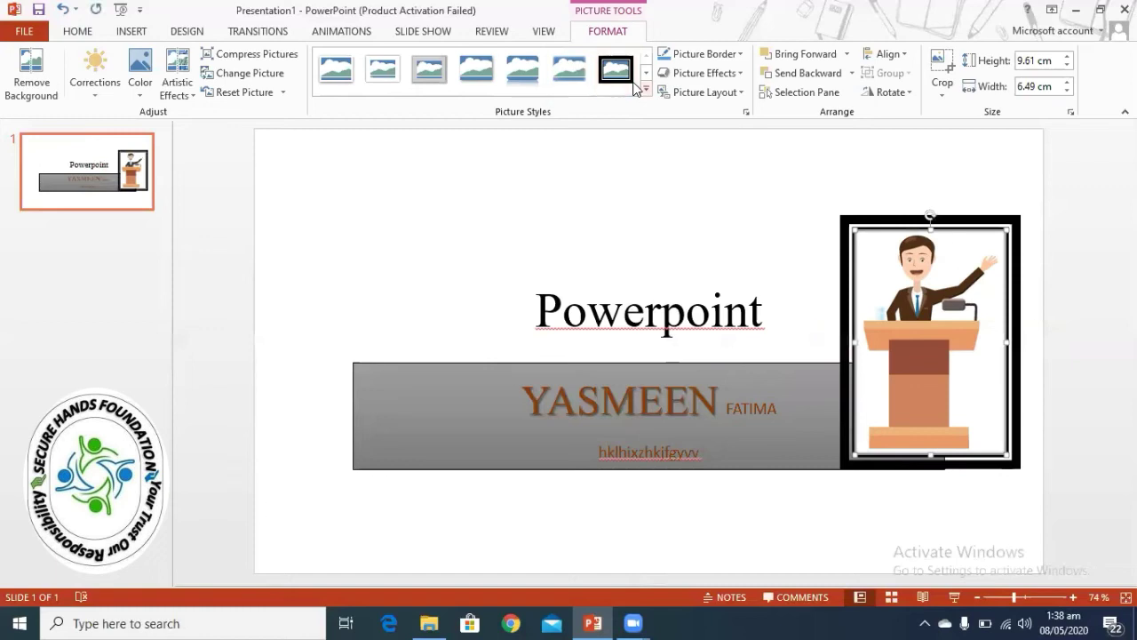
left_click(646, 89)
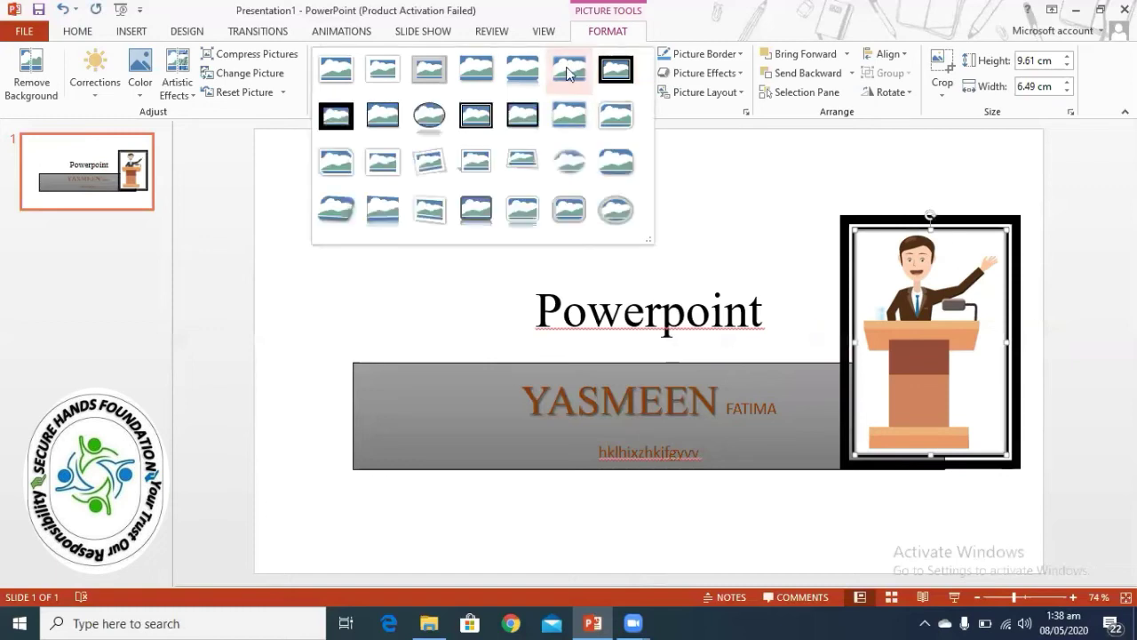
left_click(569, 73)
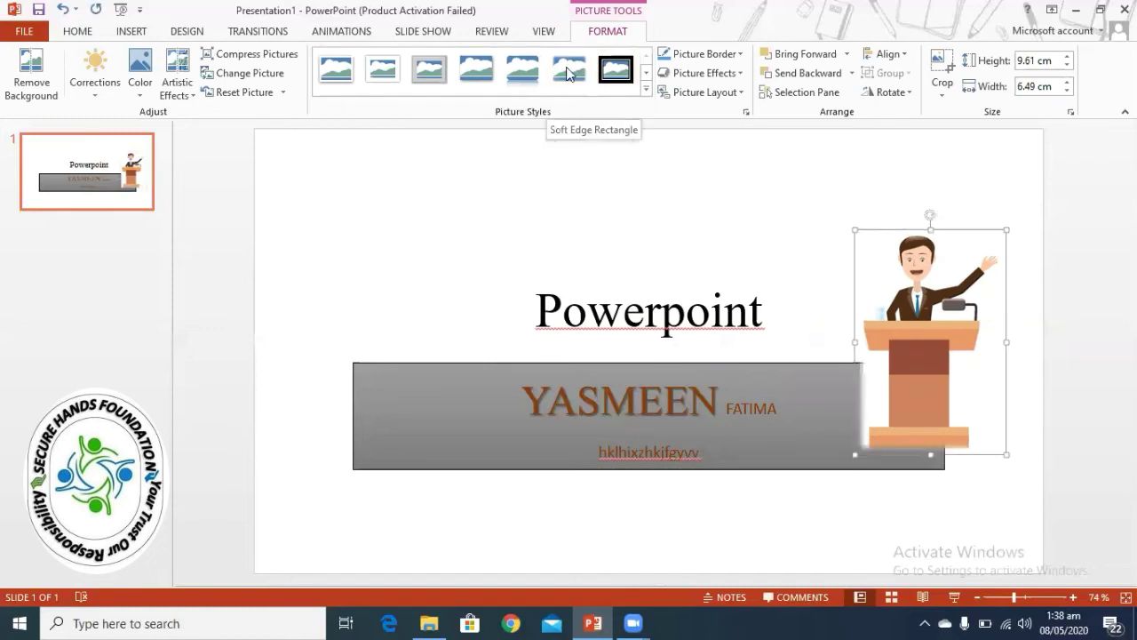
left_click(382, 71)
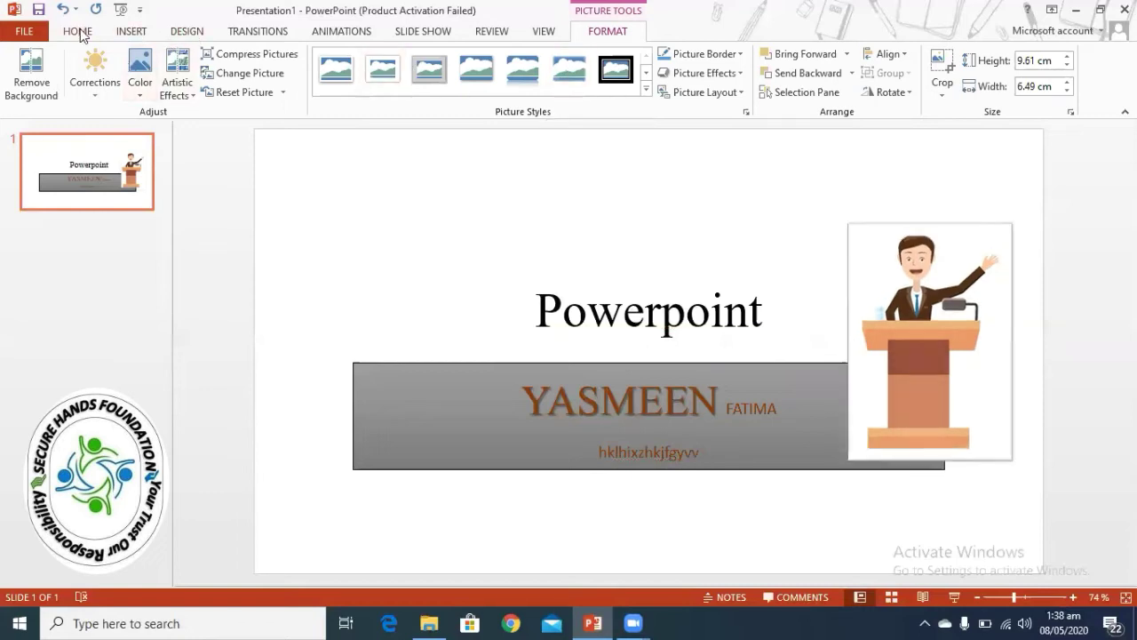
Step: Draw a Block Arrows Pentagon shape near the top of the slide
left_click(133, 32)
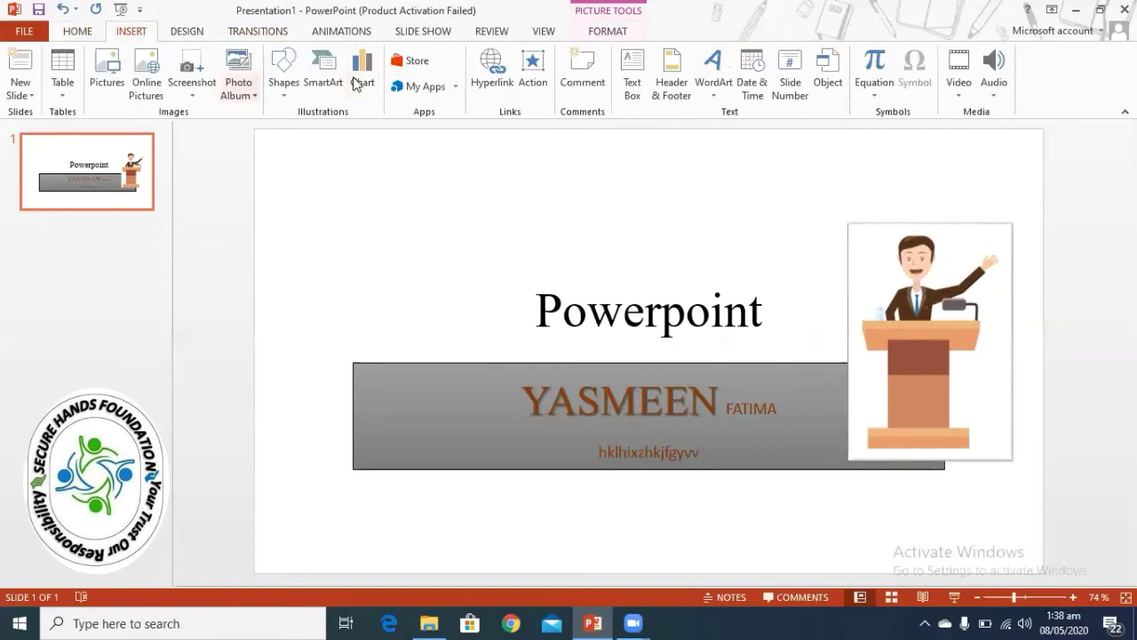
left_click(283, 75)
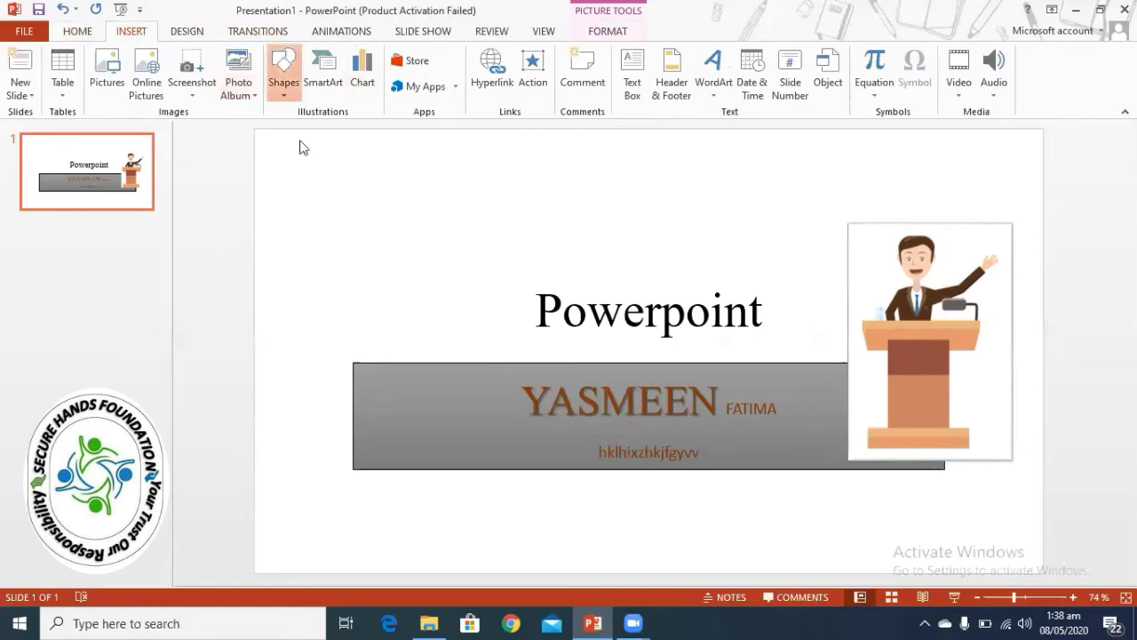
scroll(475, 235, "down", 2)
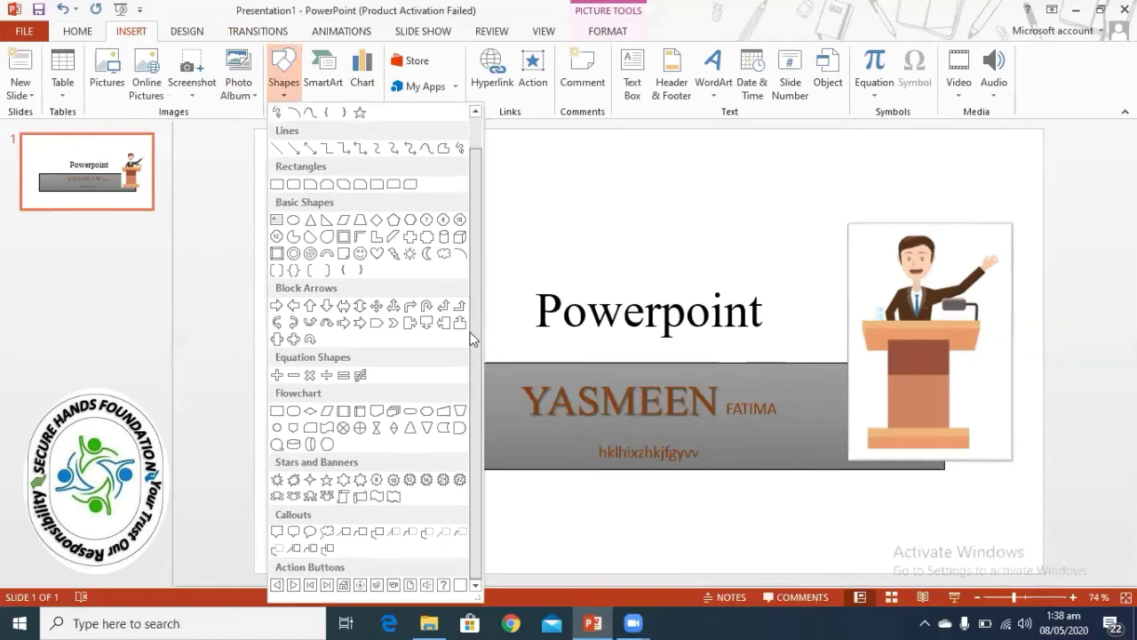
left_click(392, 322)
mouse_move(385, 254)
left_mouse_down()
mouse_move(537, 302)
mouse_move(580, 298)
left_mouse_up()
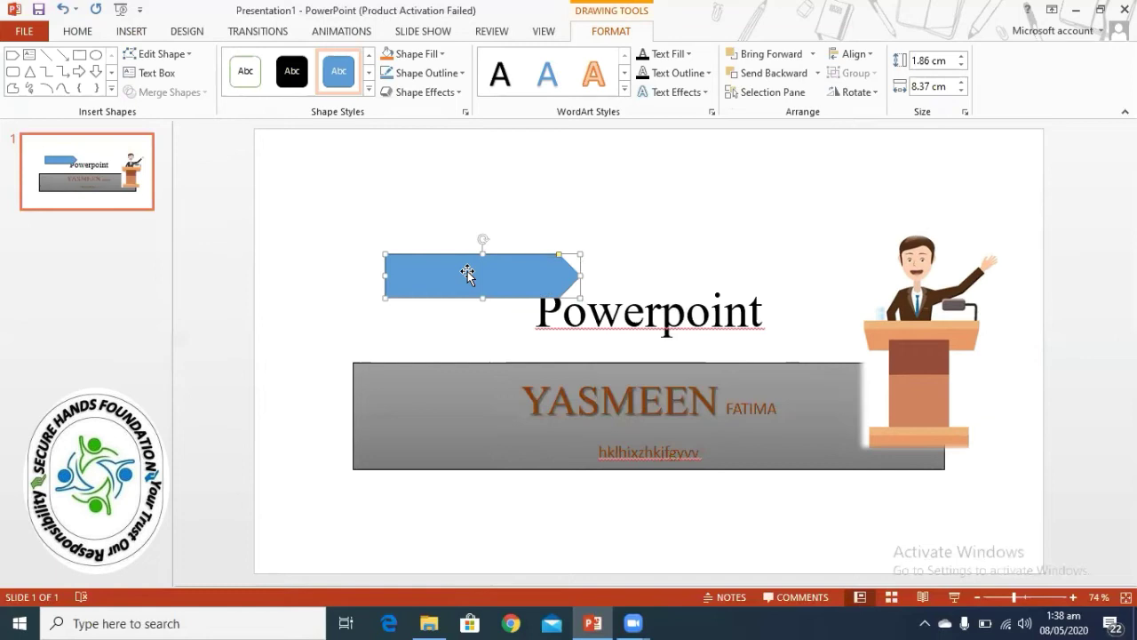
Step: Browse the arrow's Shape Outline and Effects options, then move it above the Powerpoint title
left_click(458, 75)
left_click(451, 74)
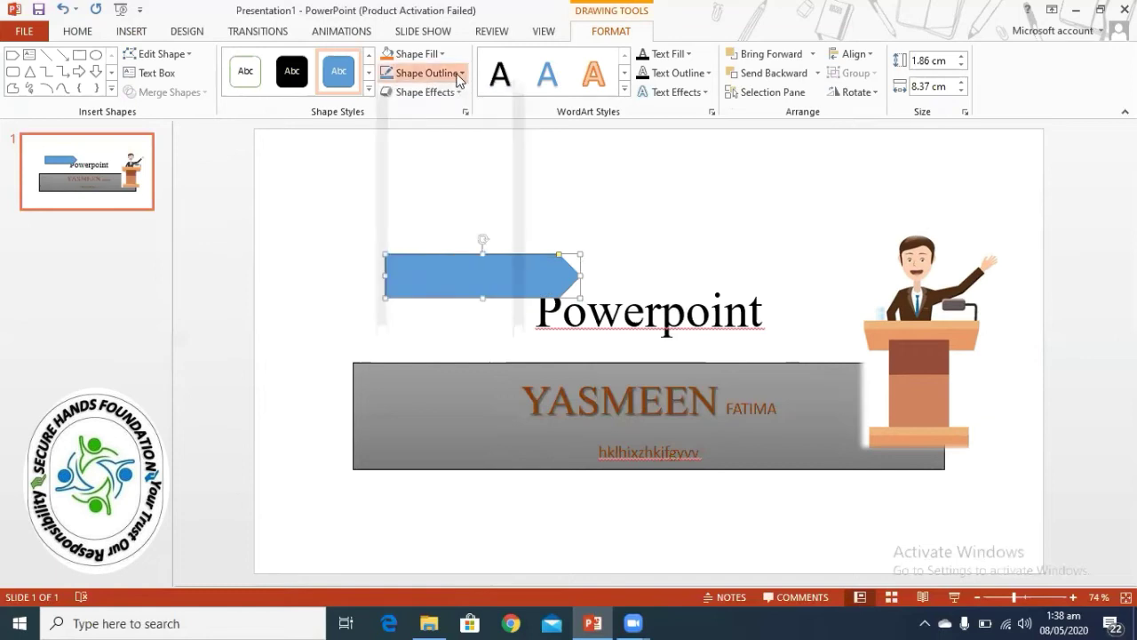
left_click(443, 92)
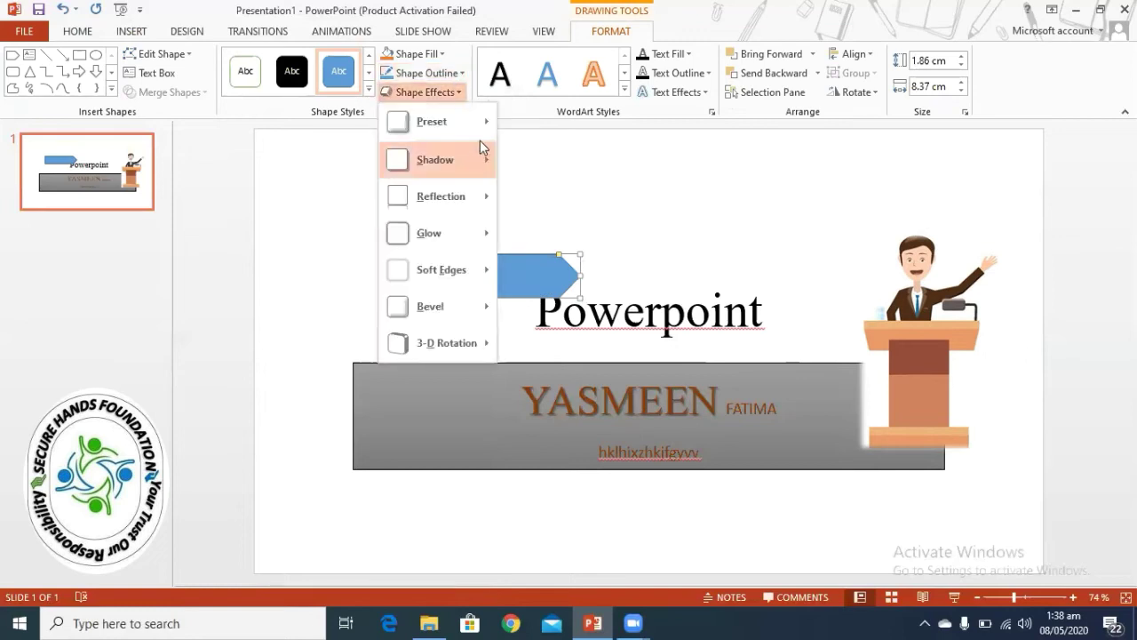
mouse_move(479, 135)
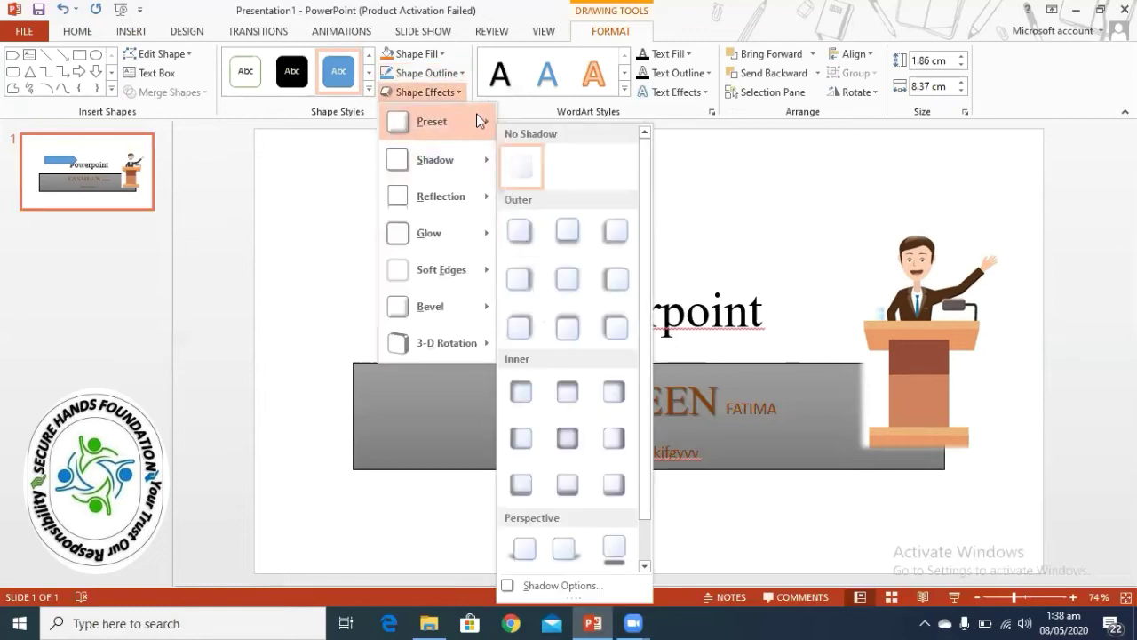
mouse_move(436, 122)
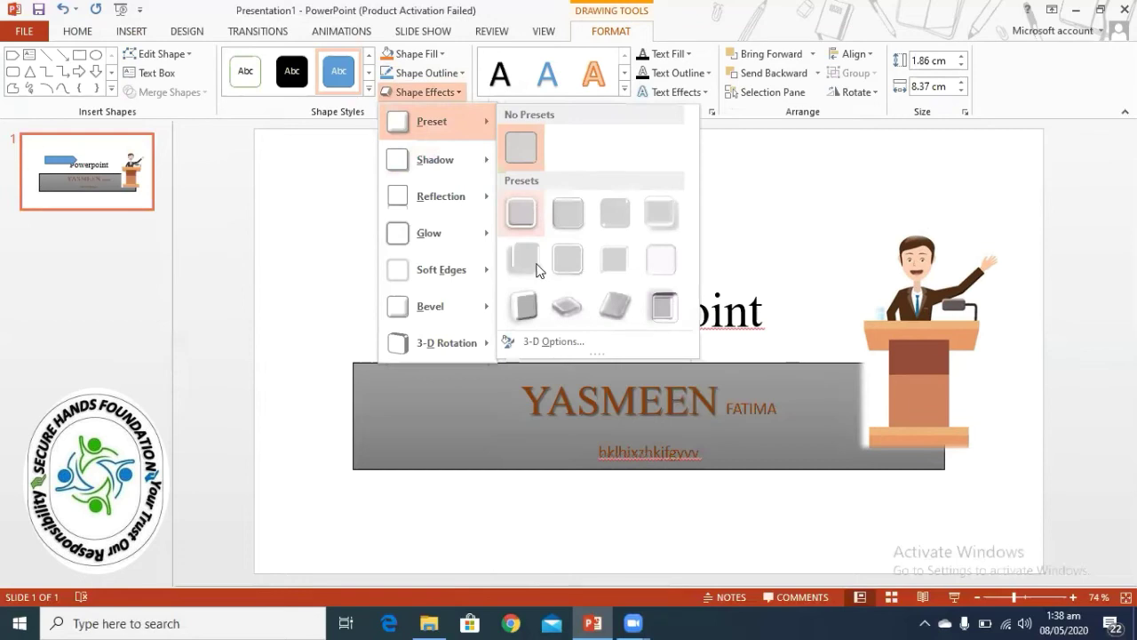
left_click(568, 282)
left_click_drag(509, 270, 640, 233)
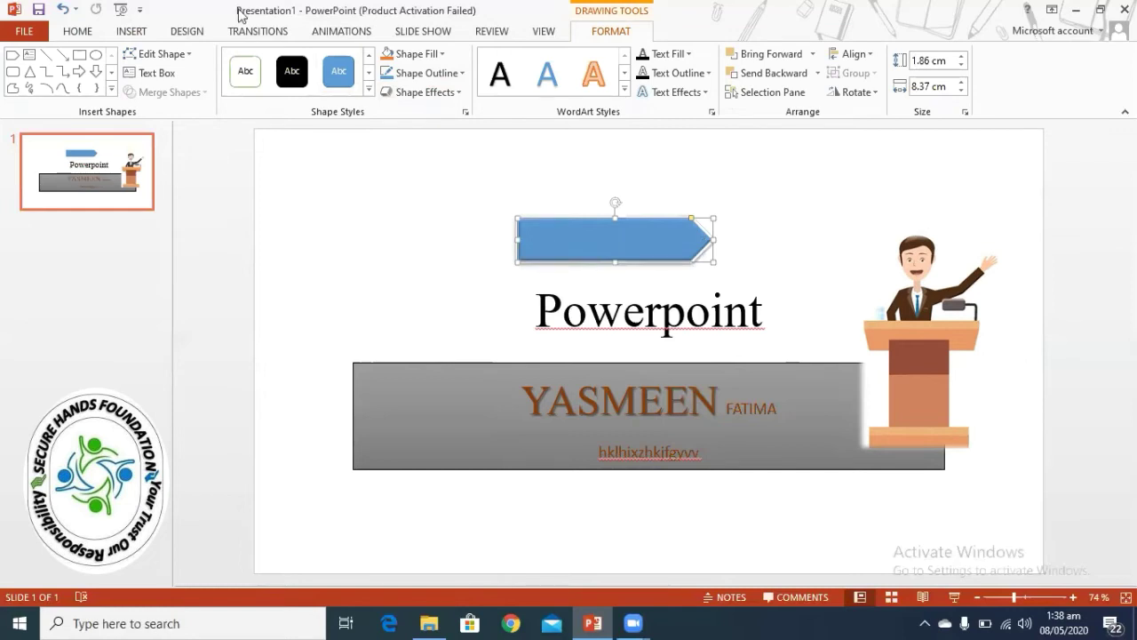
Step: Insert a Basic Cycle SmartArt diagram from the Cycle category
left_click(140, 33)
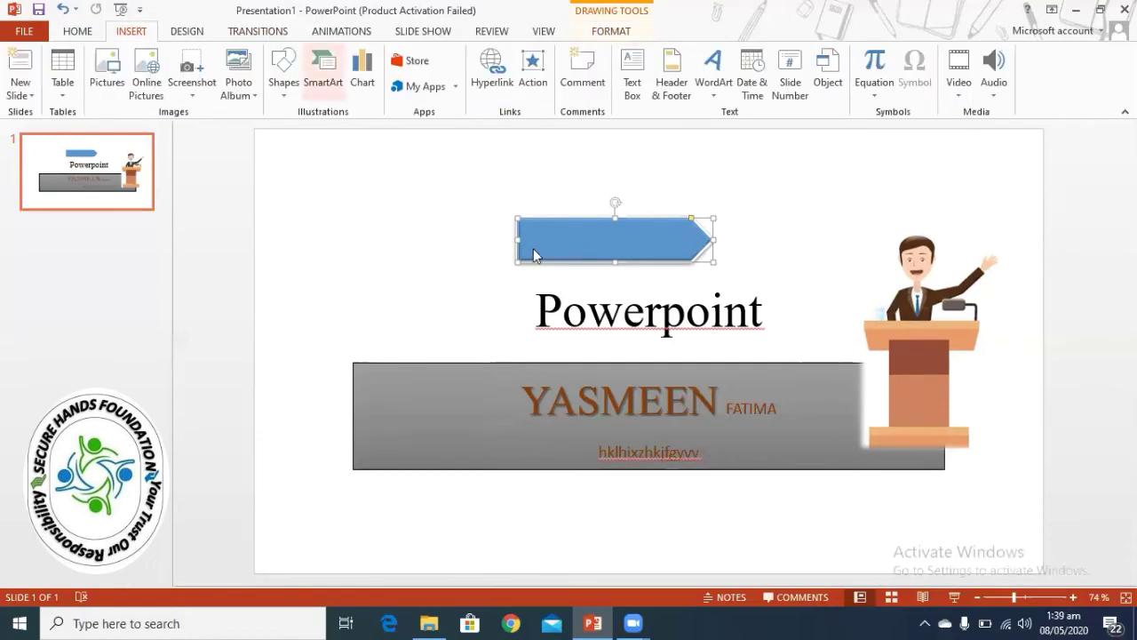
left_click(323, 71)
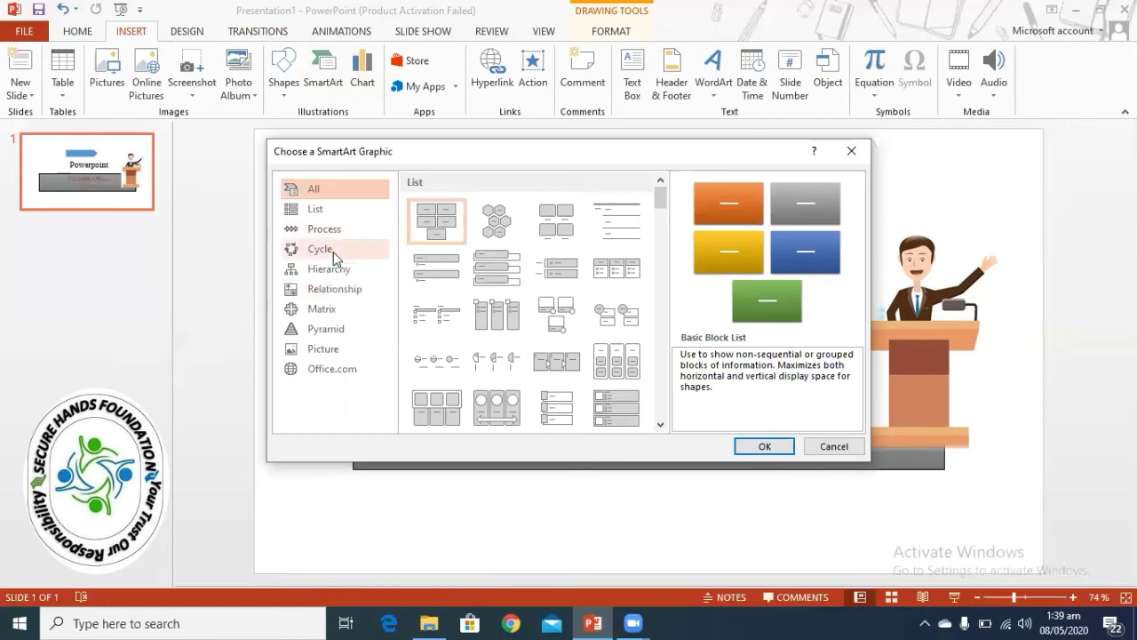
left_click(333, 250)
left_click(436, 203)
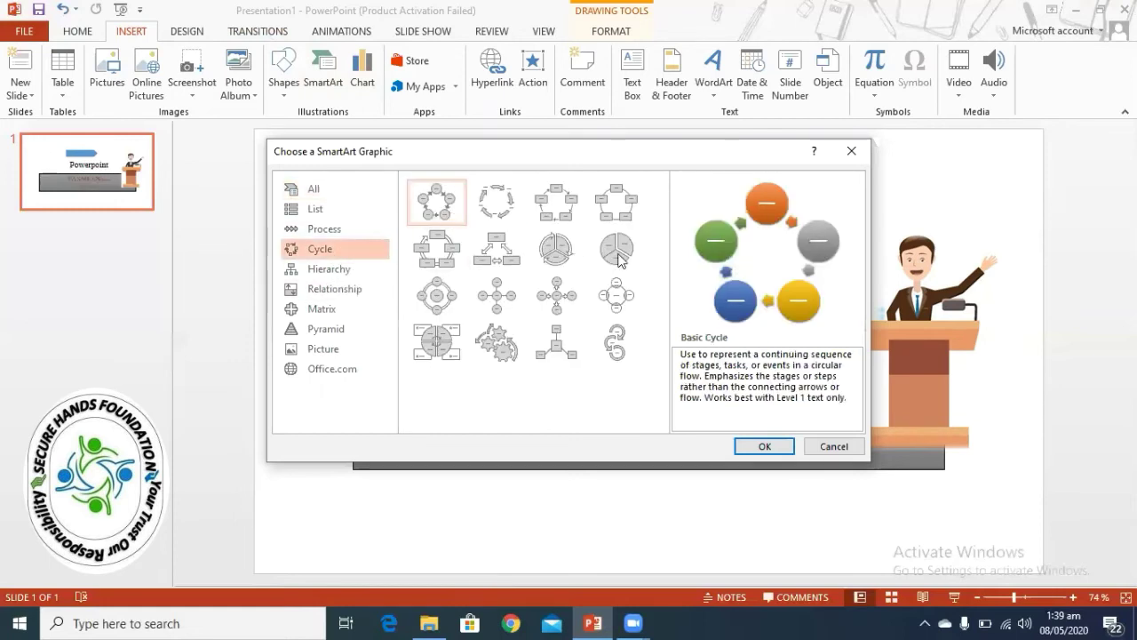
left_click(767, 447)
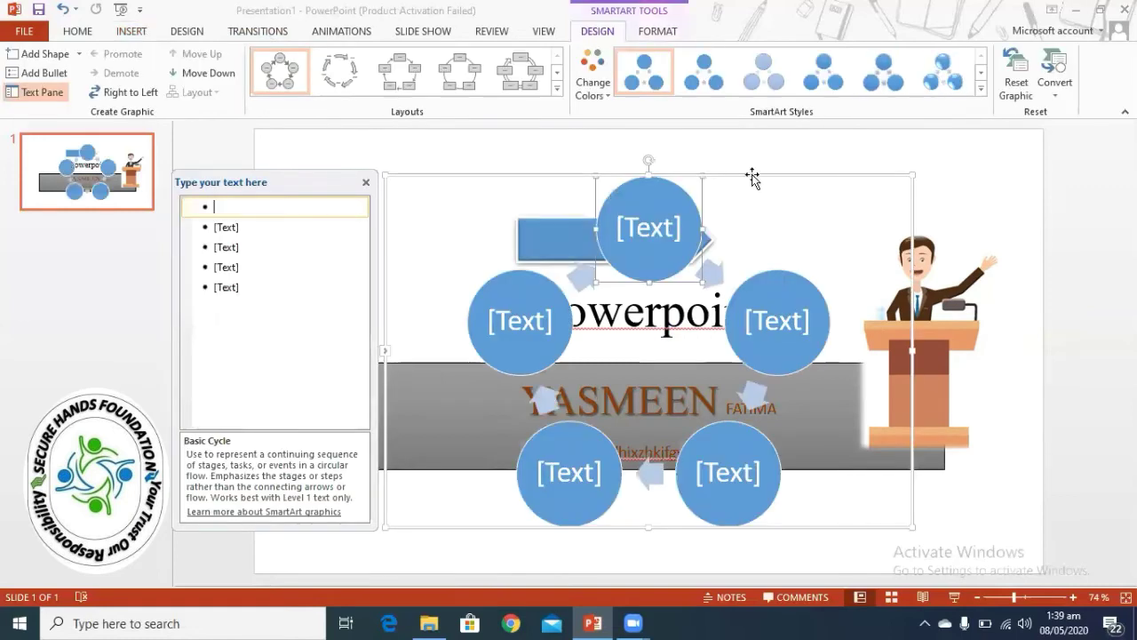
Step: Browse the cycle diagram's context menu and SmartArt styles gallery
right_click(752, 174)
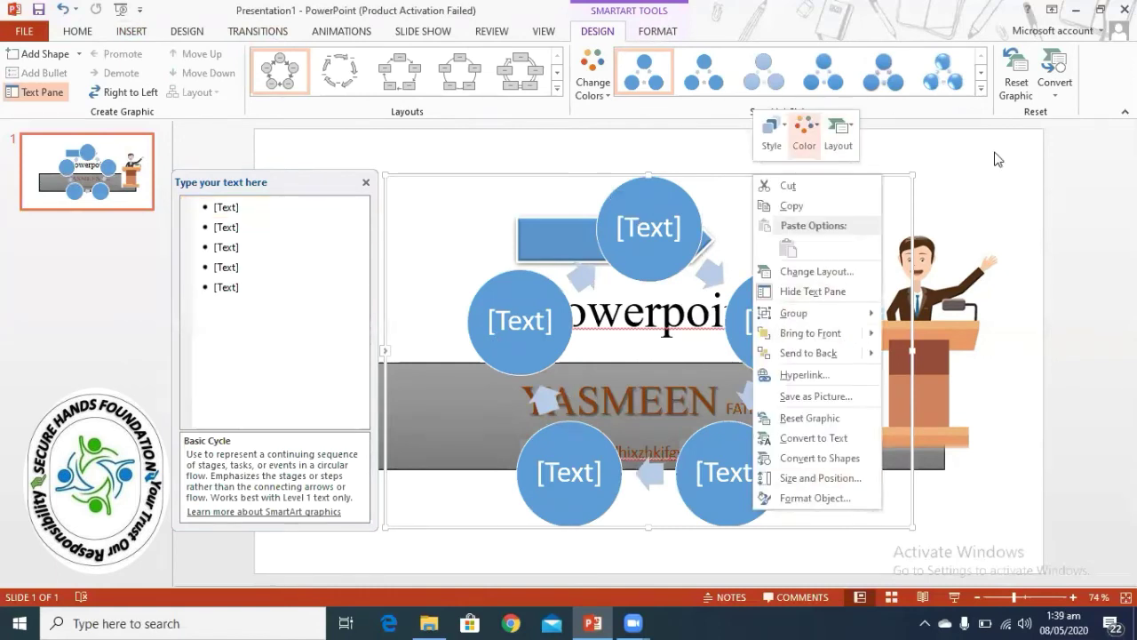
left_click(1022, 94)
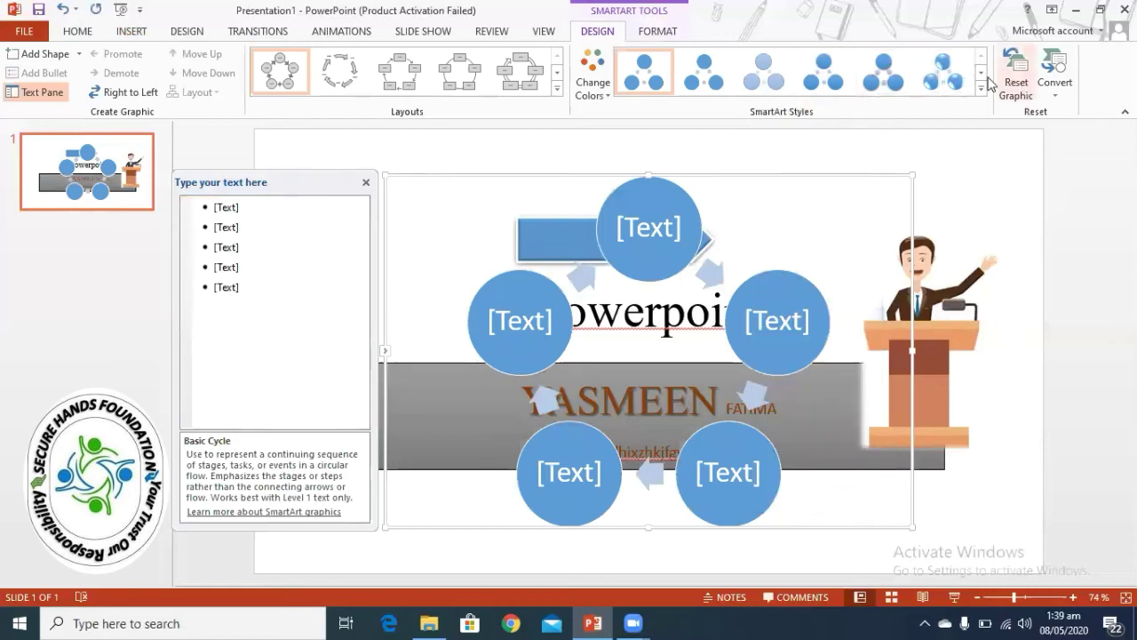
left_click(981, 88)
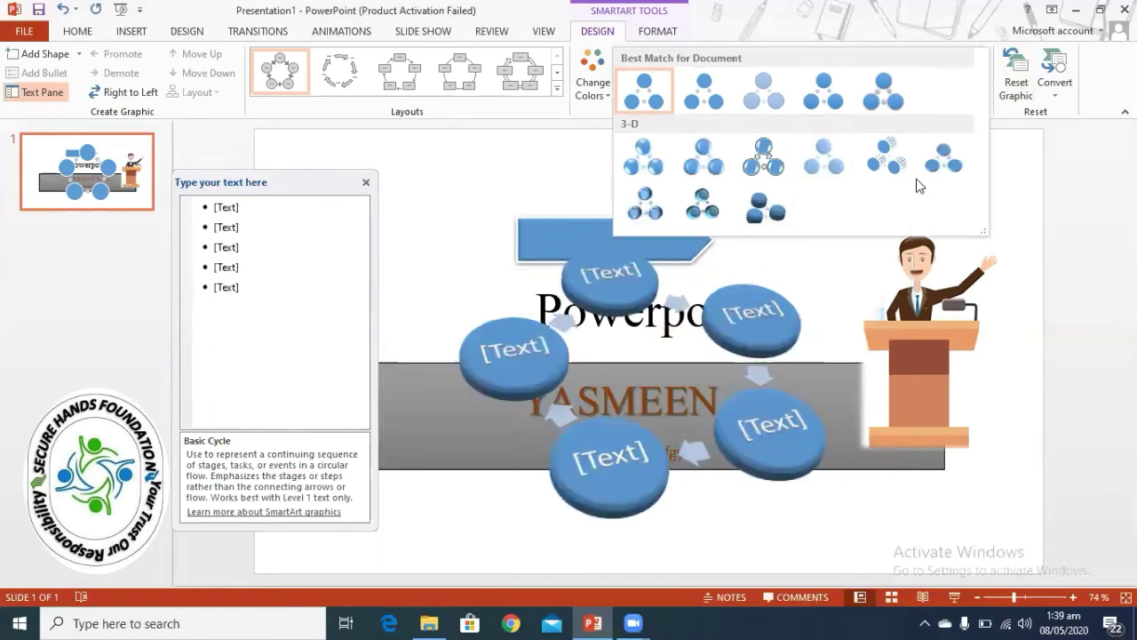
Step: Add a sixth circle to the cycle diagram with Add Shape After
key("Escape")
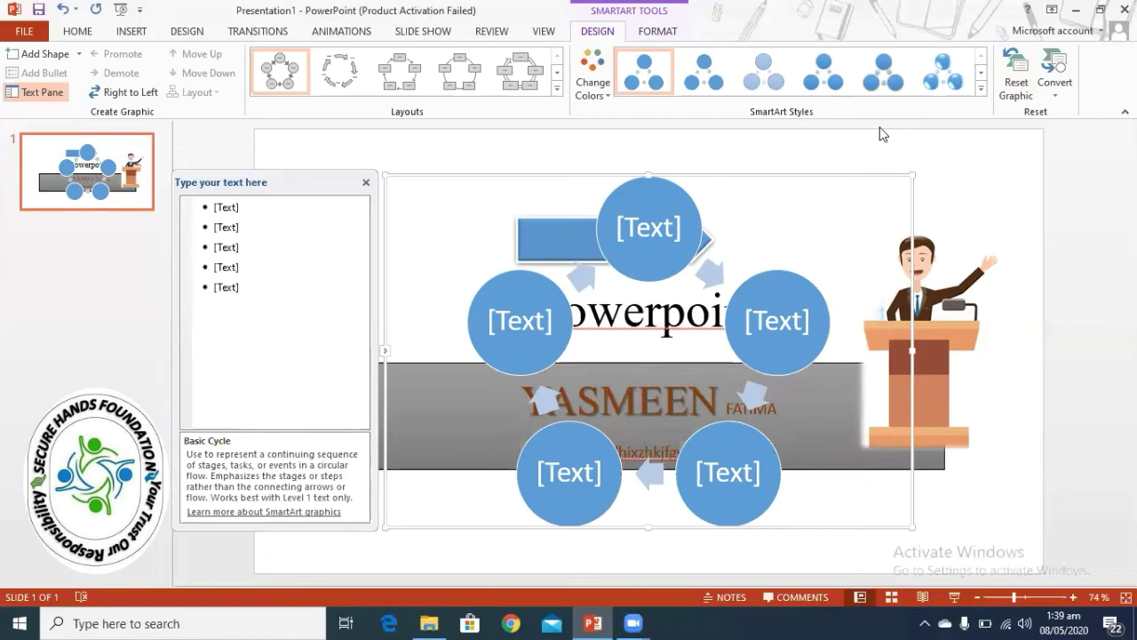
left_click(79, 54)
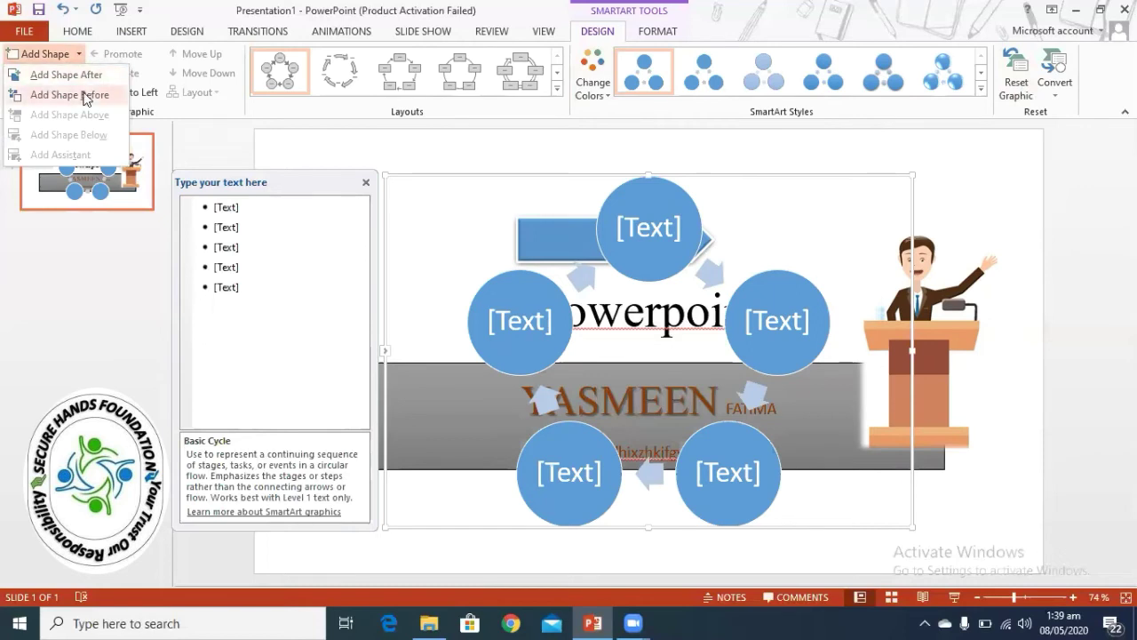
left_click(85, 95)
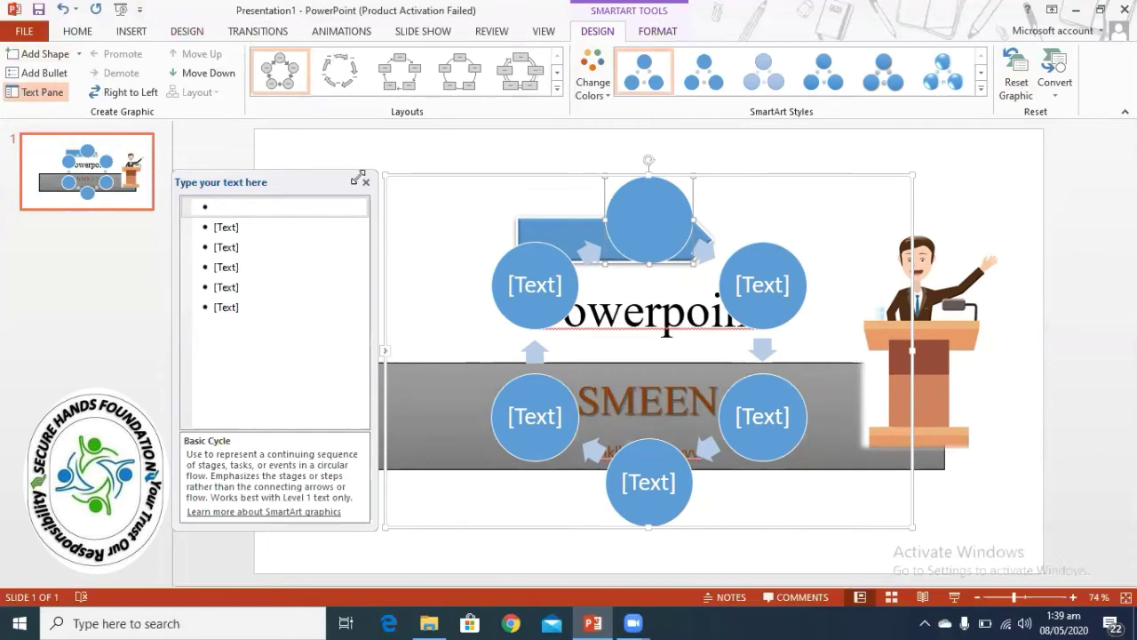
Step: Close the Text Pane and cut the cycle diagram from the slide
left_click(365, 181)
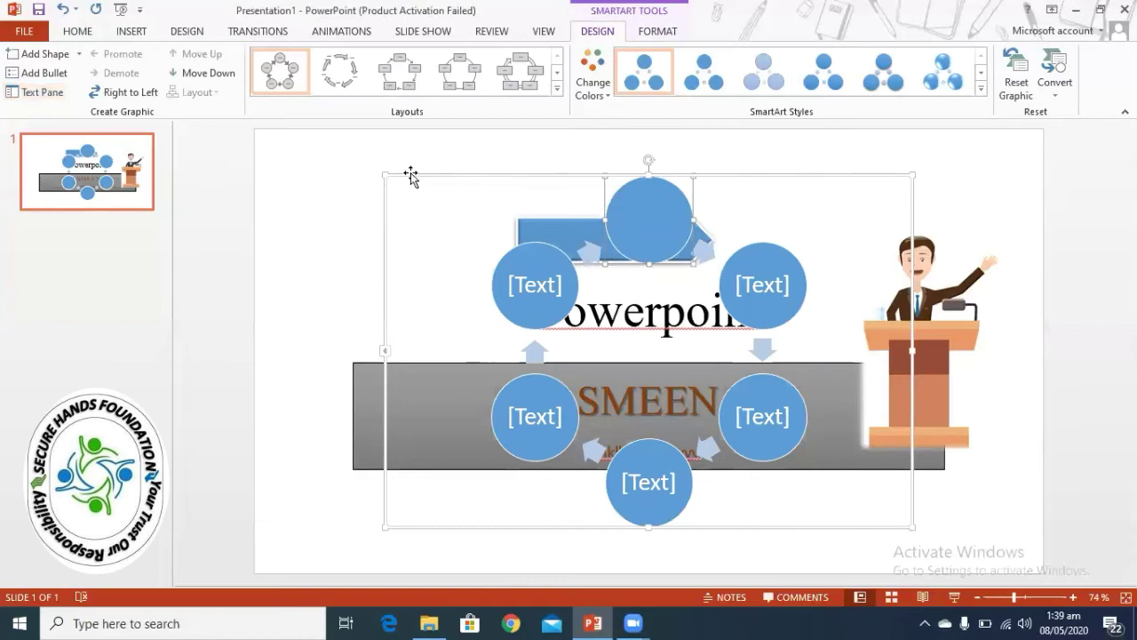
right_click(433, 187)
left_click(433, 187)
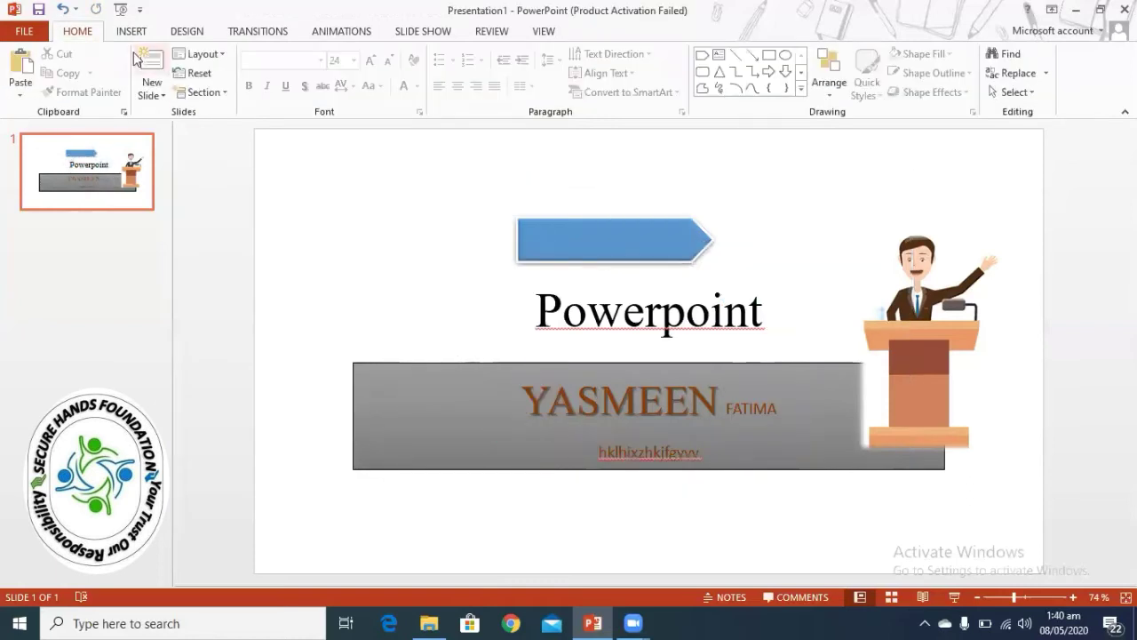
Step: Add a new Blank layout slide as slide 2
left_click(132, 31)
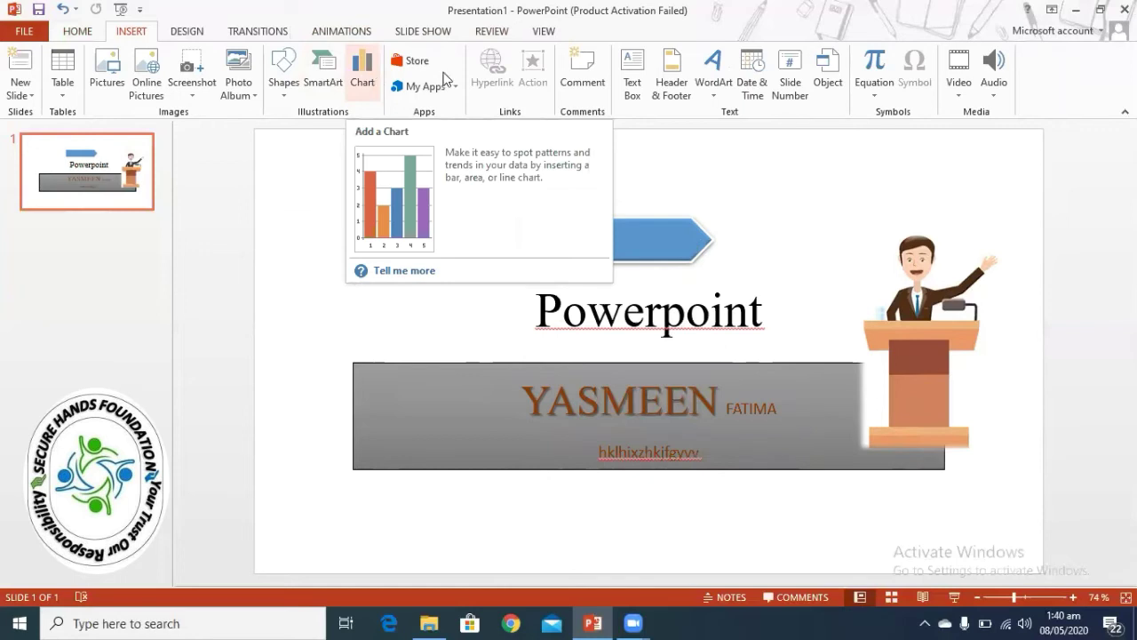
left_click(80, 38)
left_click(152, 86)
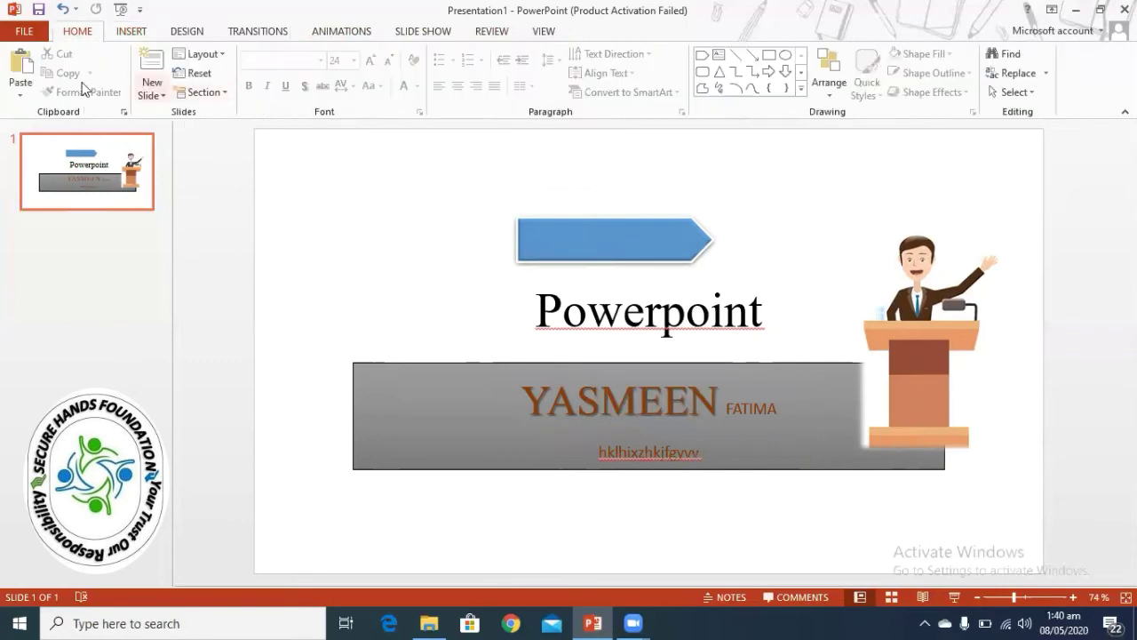
left_click(182, 315)
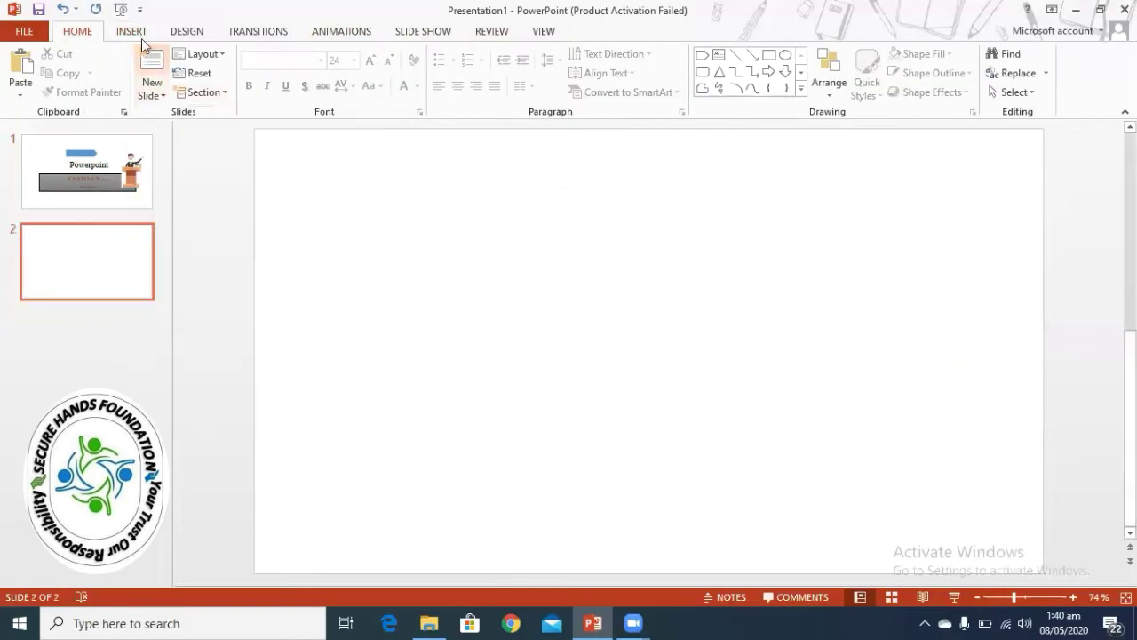
left_click(132, 31)
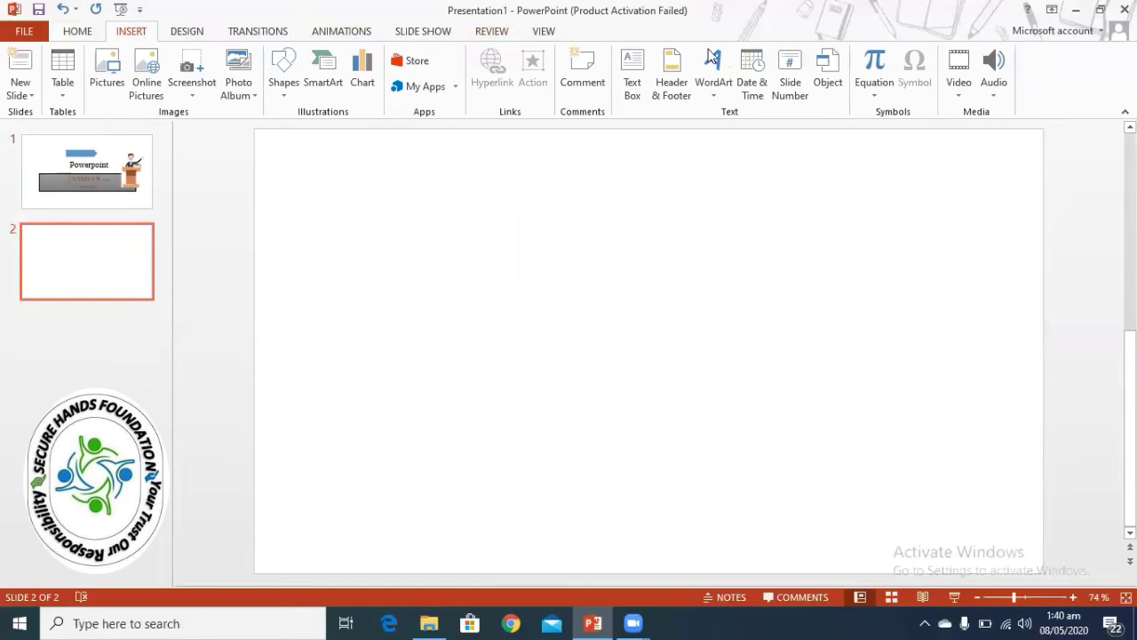
Step: Draw a text box near the top of slide 2 and type 'fckylfglfkfdj'
left_click(632, 78)
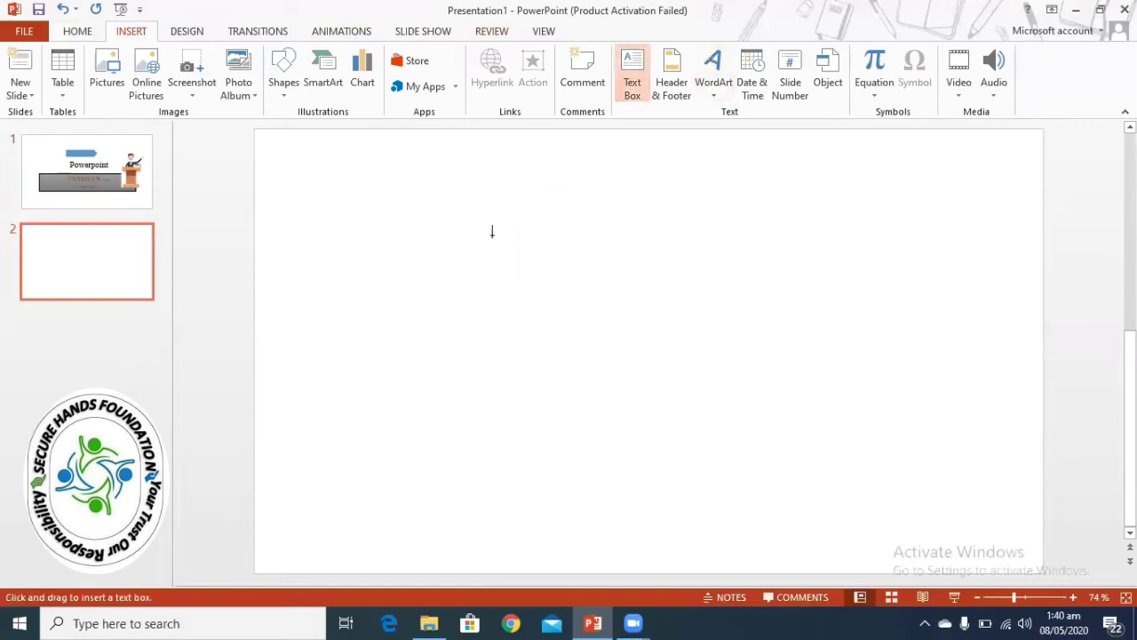
left_click_drag(493, 235, 697, 367)
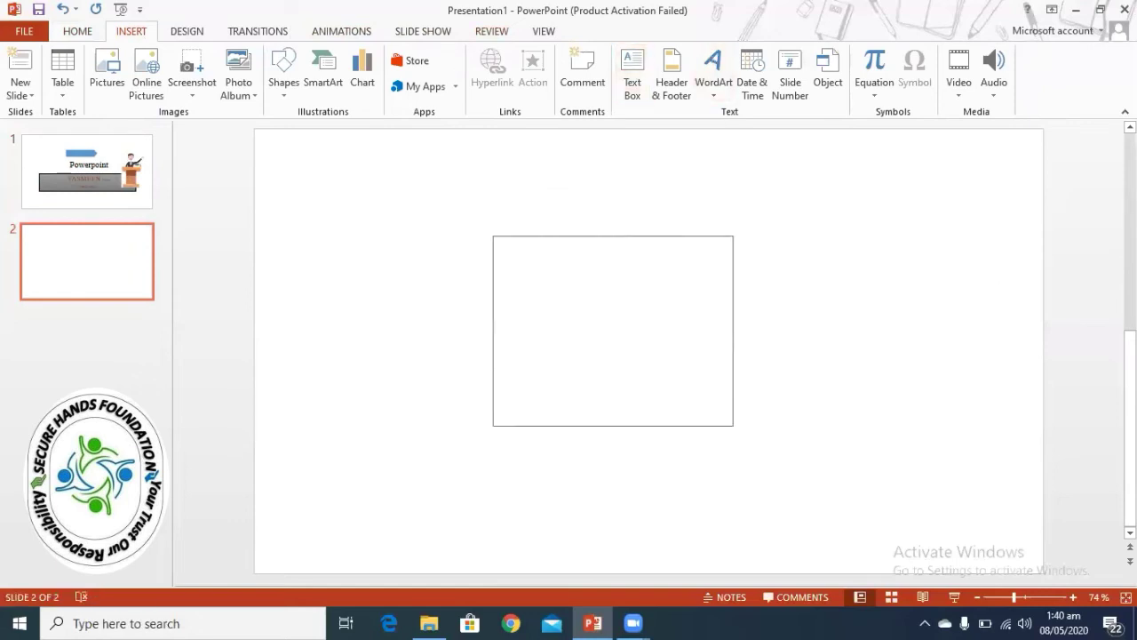
type("fckylfglfkfdj")
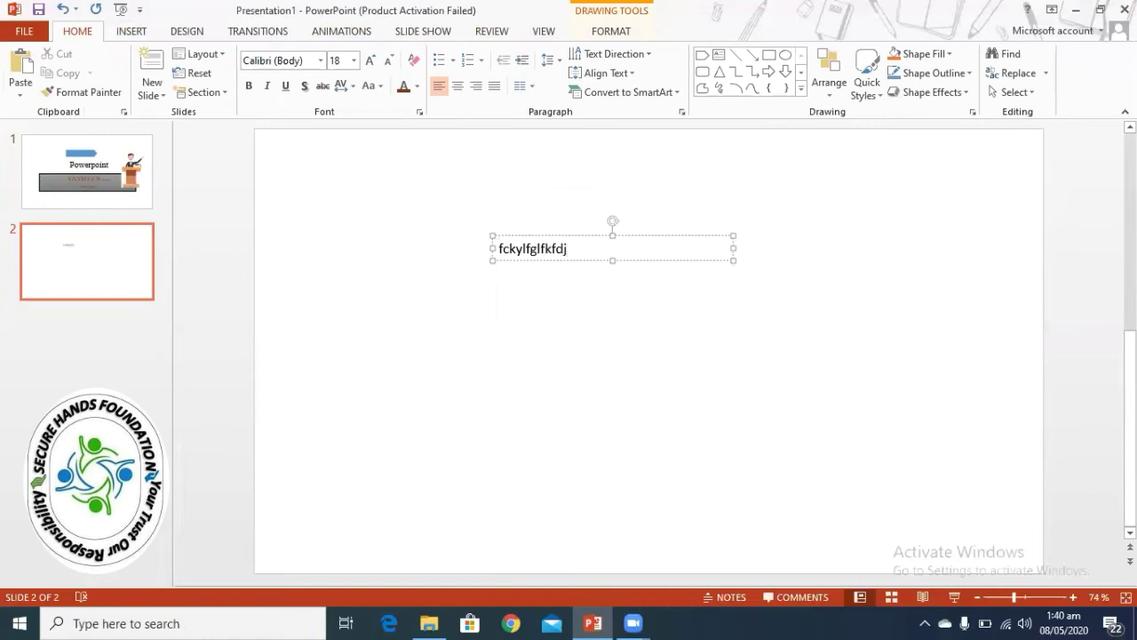
left_click(543, 200)
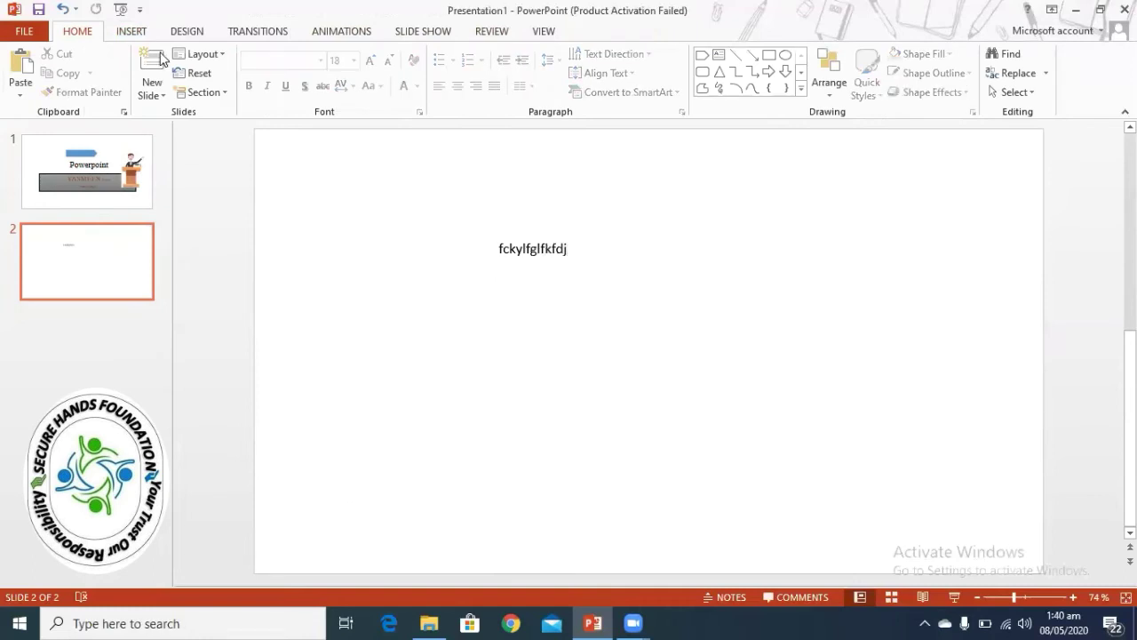
left_click(190, 34)
Step: Apply an auto-updating date, slide numbers and footer 'ms powerpoint' to all slides
left_click(133, 36)
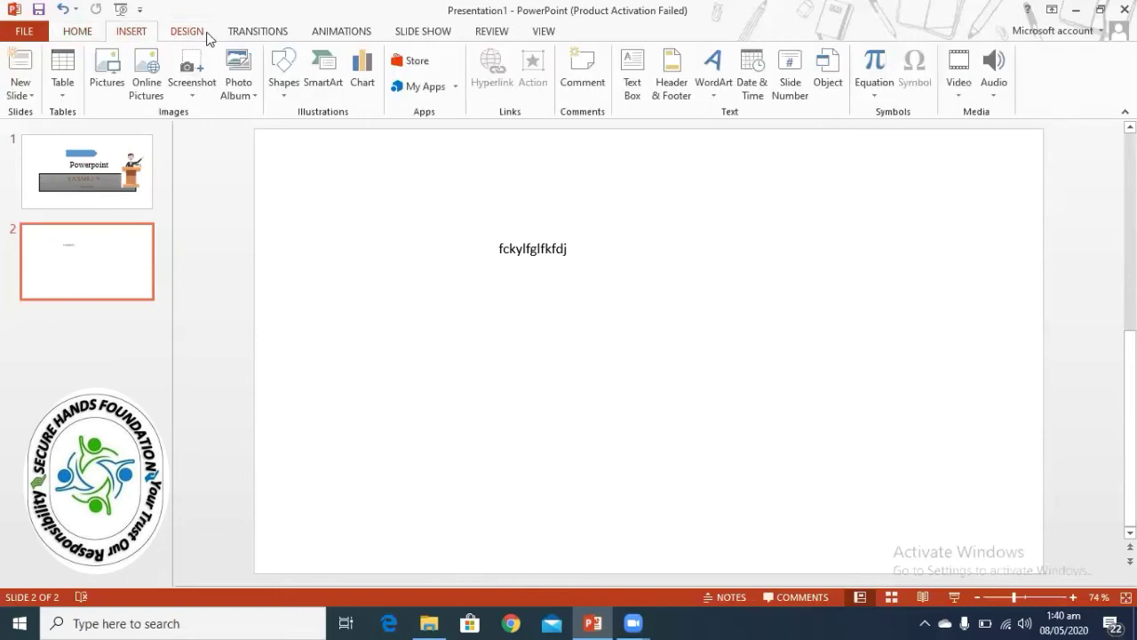
left_click(688, 78)
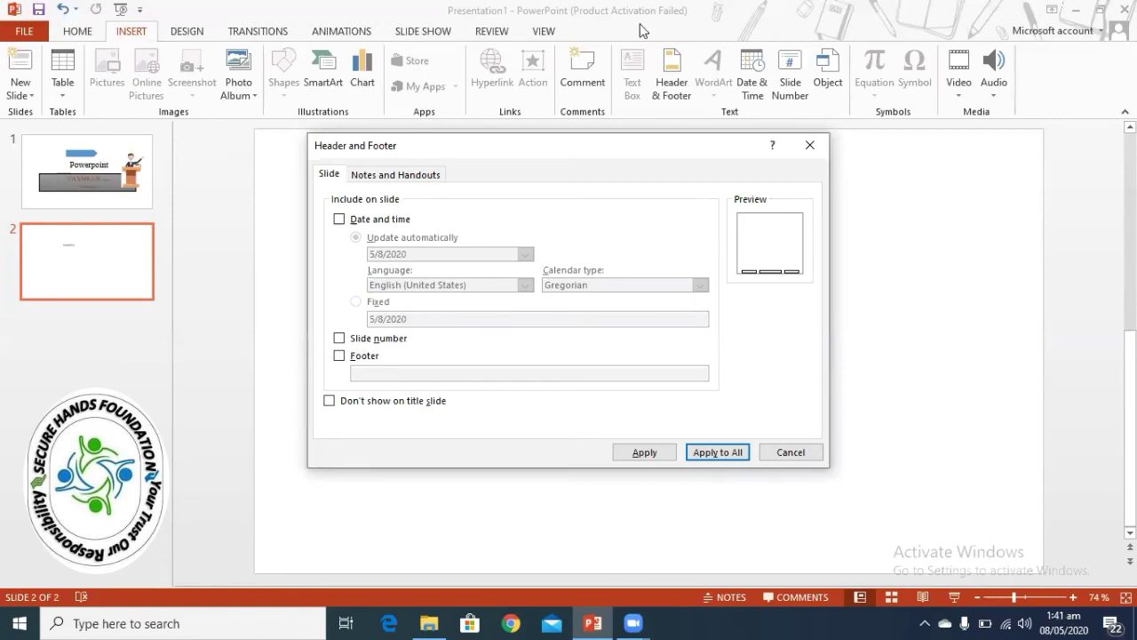
left_click(344, 220)
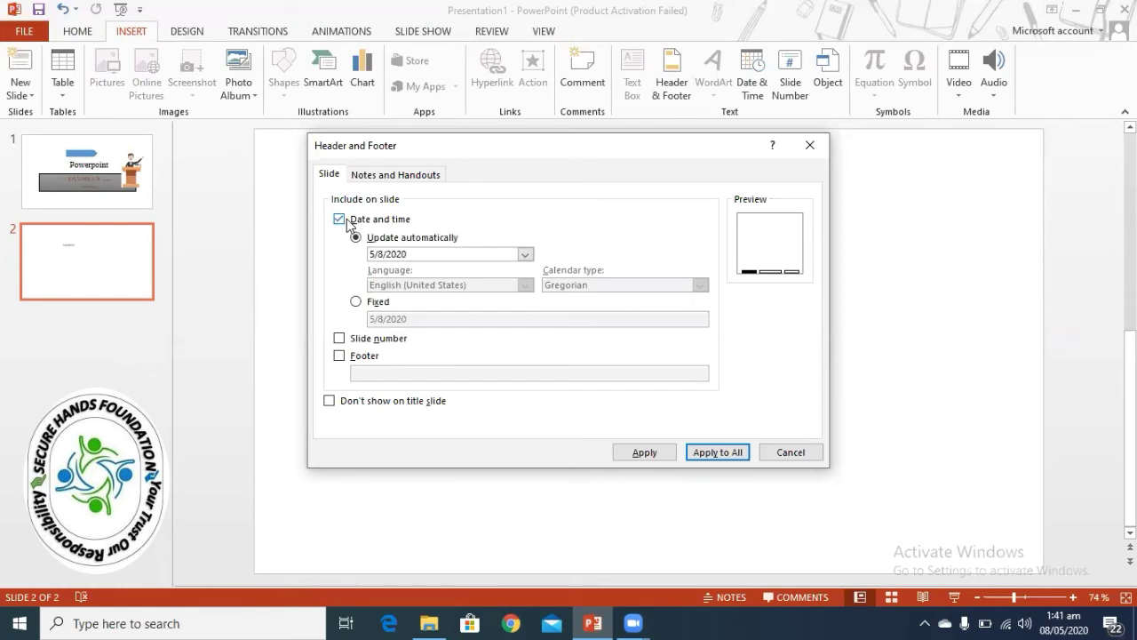
left_click(338, 355)
left_click(372, 374)
type("yms ")
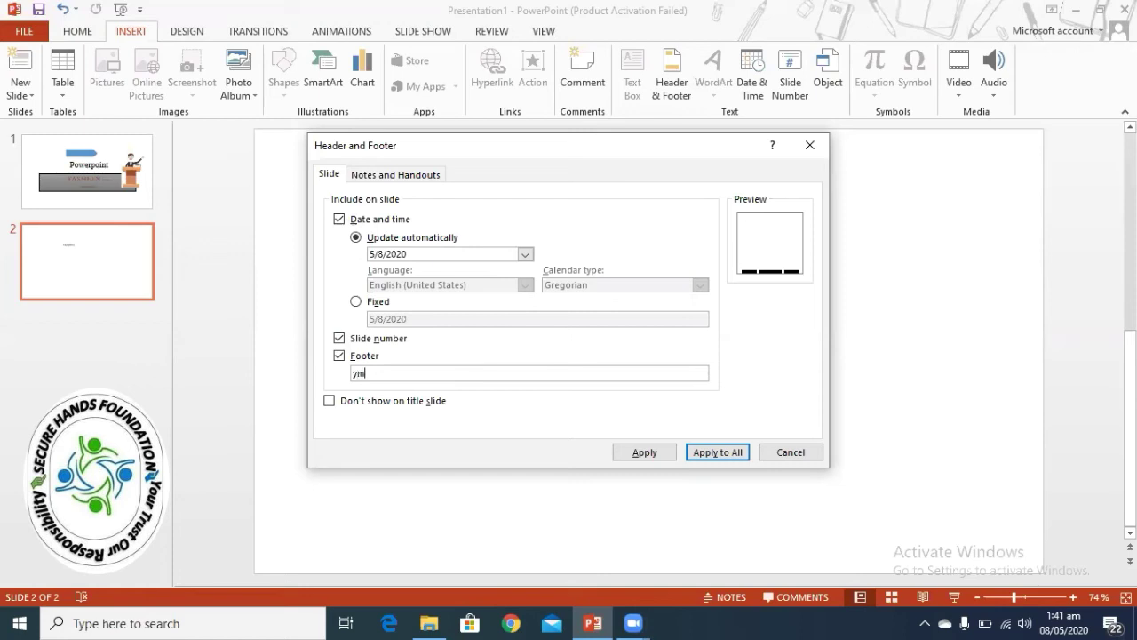
type("powerpoint")
left_click(357, 372)
key("BackSpace")
left_click(702, 453)
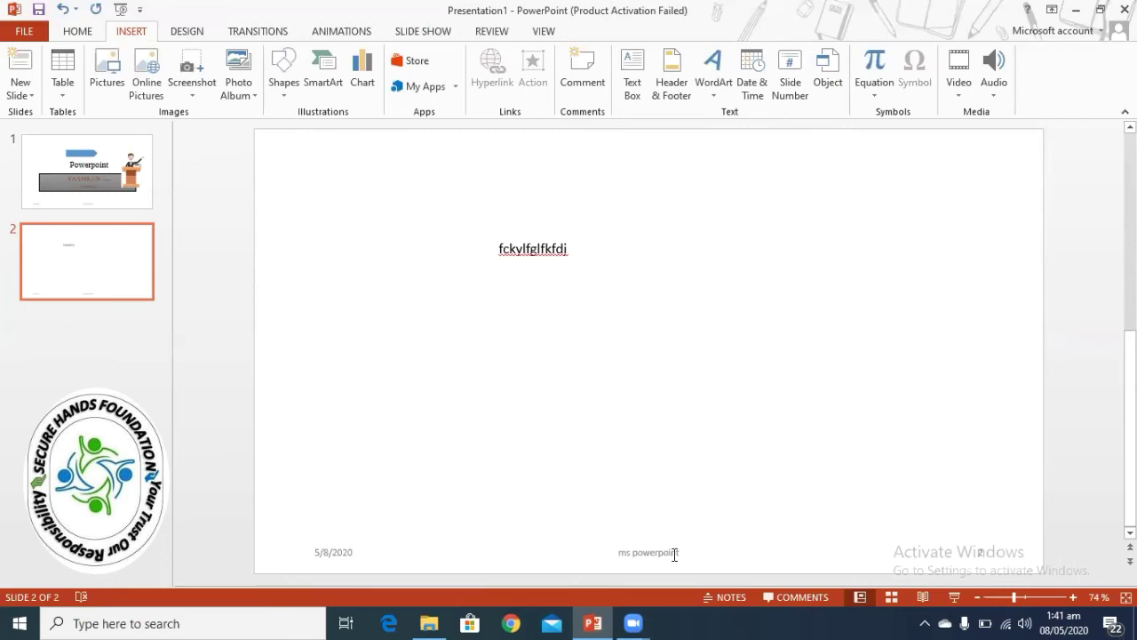
Step: Insert Video 2 Slide 25 from the PC onto the title slide
left_click(116, 167)
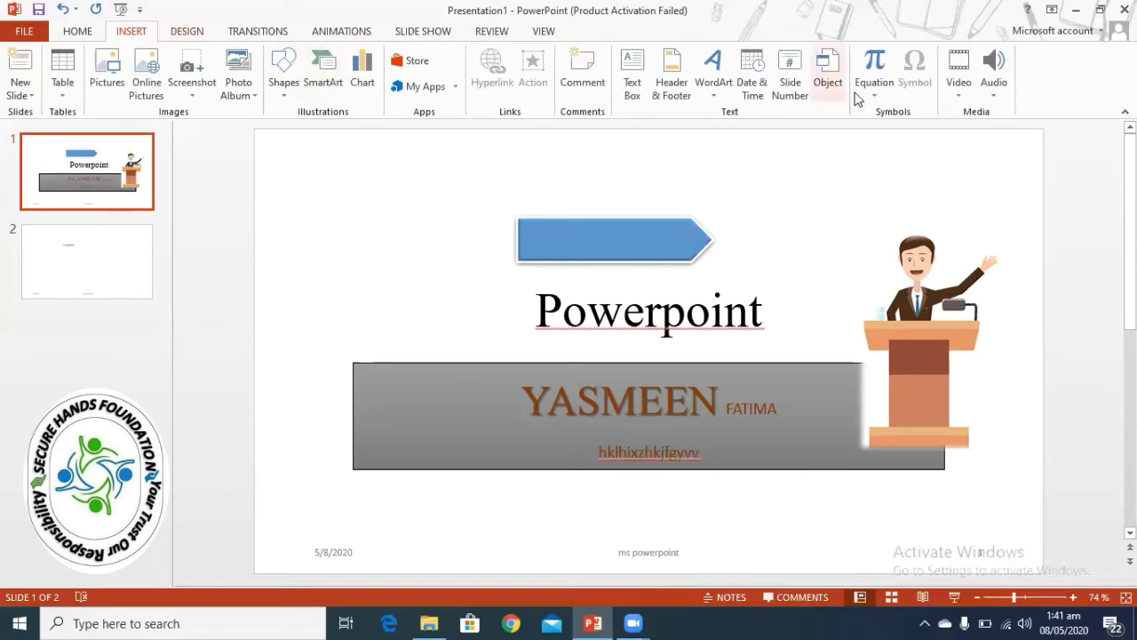
left_click(957, 88)
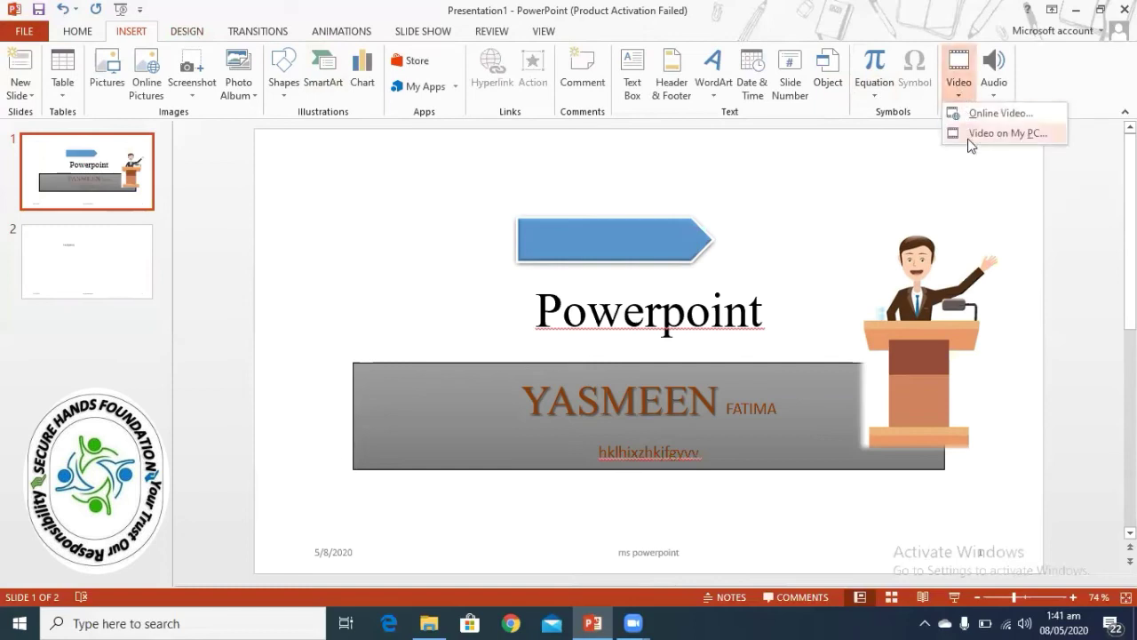
left_click(971, 135)
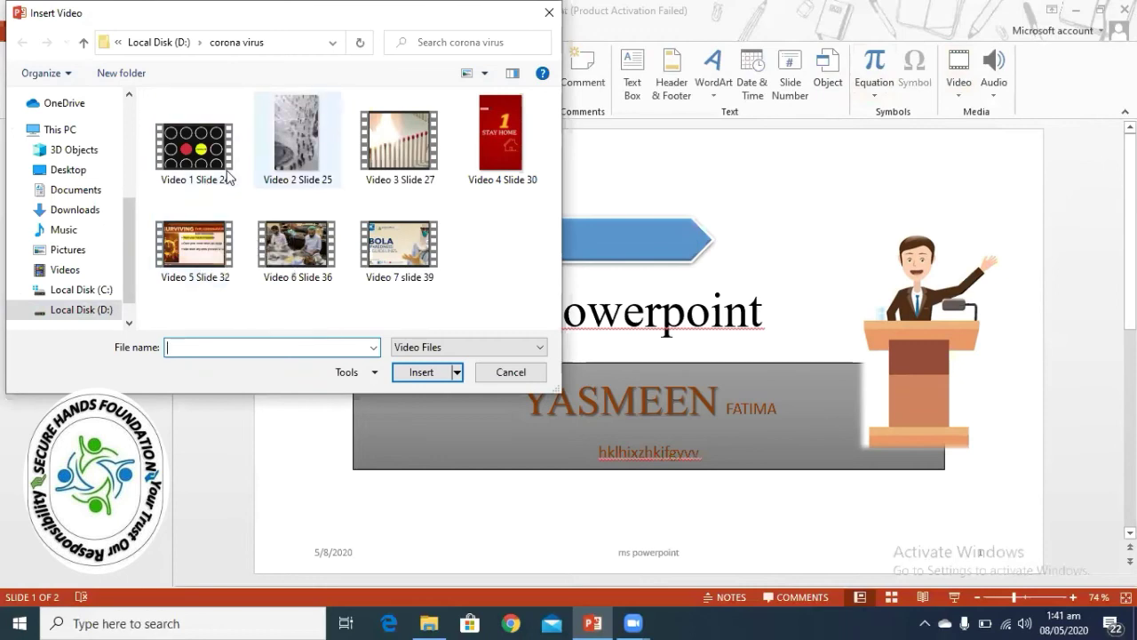
double_click(227, 177)
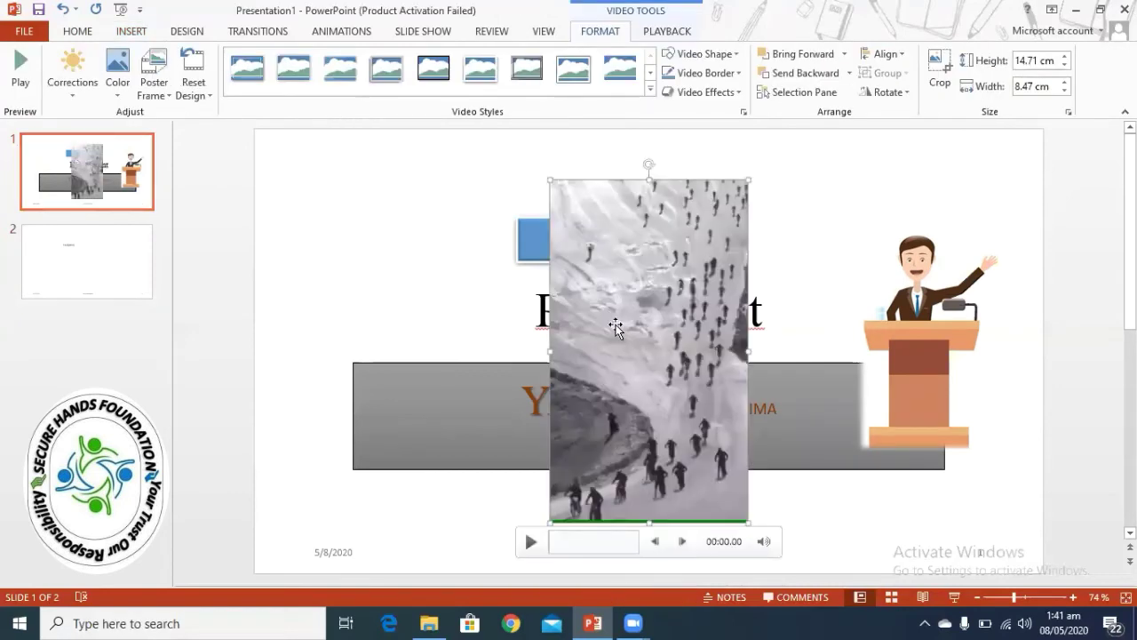
Step: Drag the video left and cut it off the title slide
mouse_move(614, 317)
left_mouse_down()
mouse_move(321, 299)
mouse_move(272, 285)
left_mouse_up()
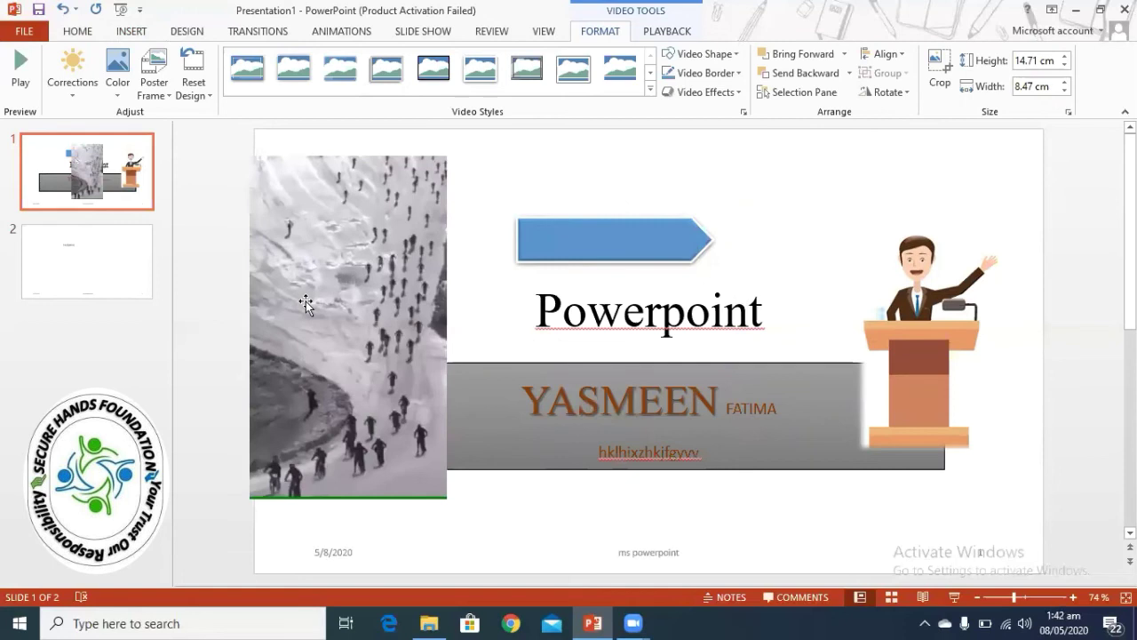
left_click(130, 269)
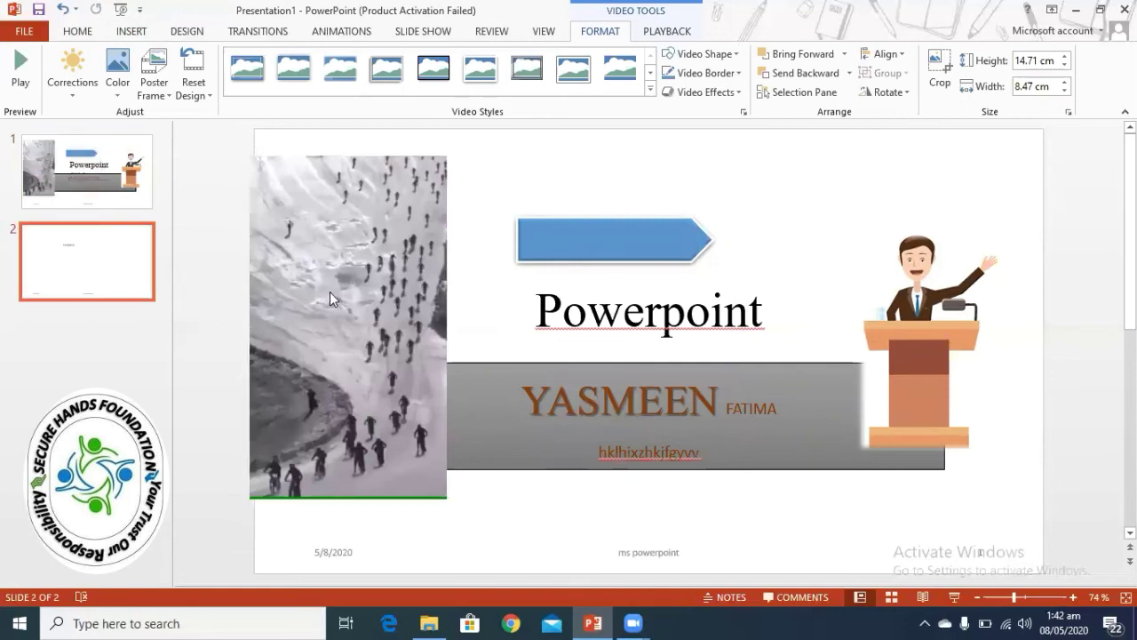
left_click(122, 194)
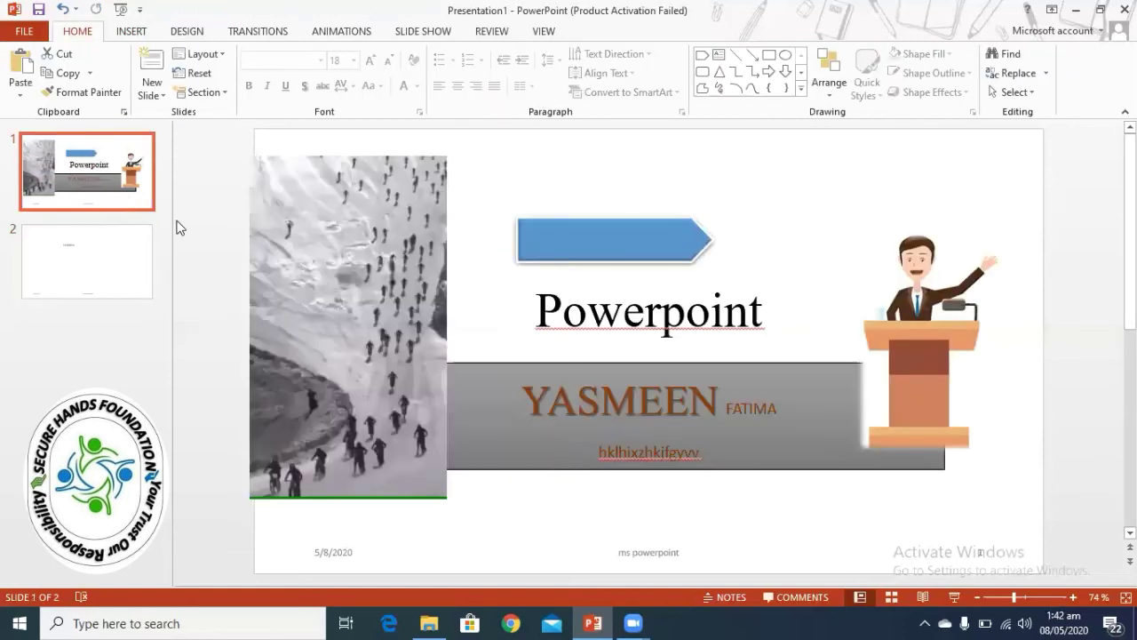
mouse_move(302, 251)
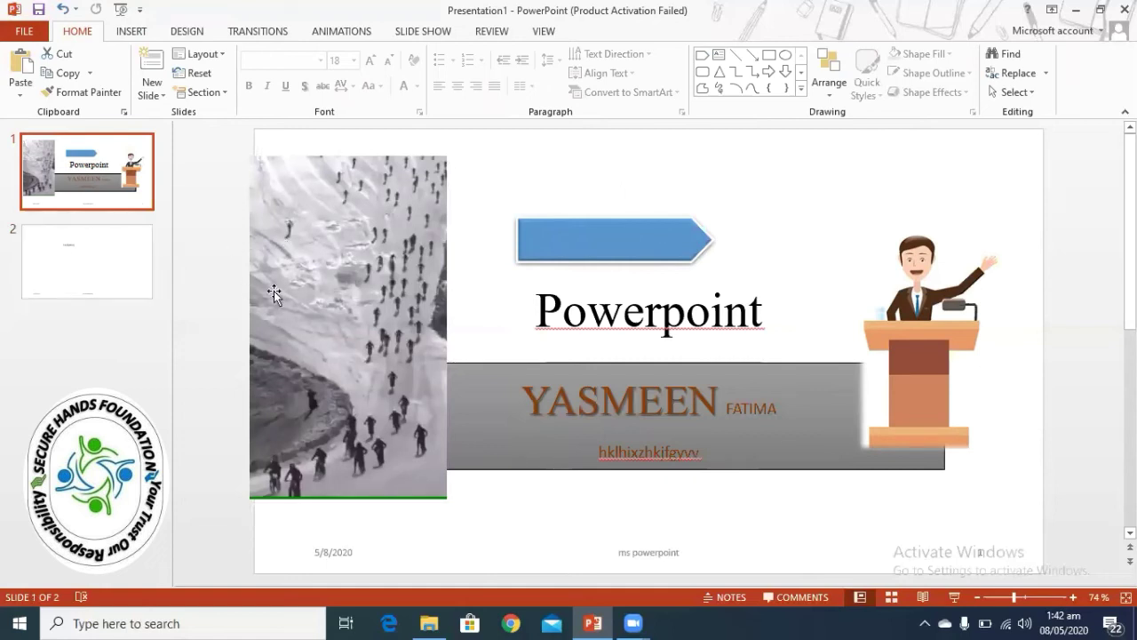
left_click_drag(289, 296, 107, 263)
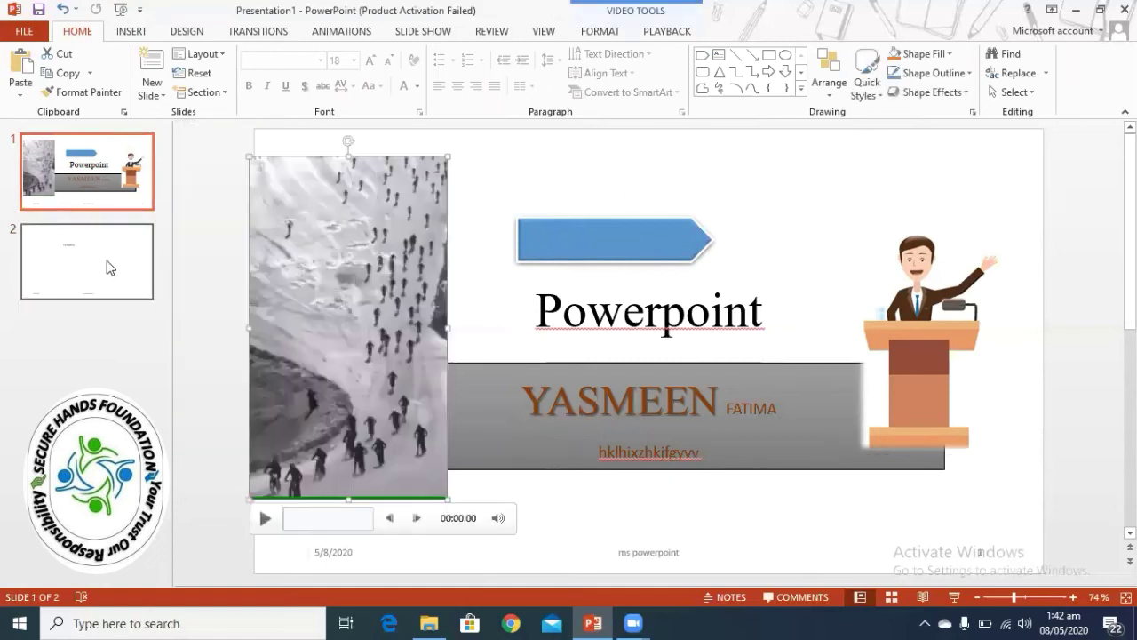
right_click(315, 310)
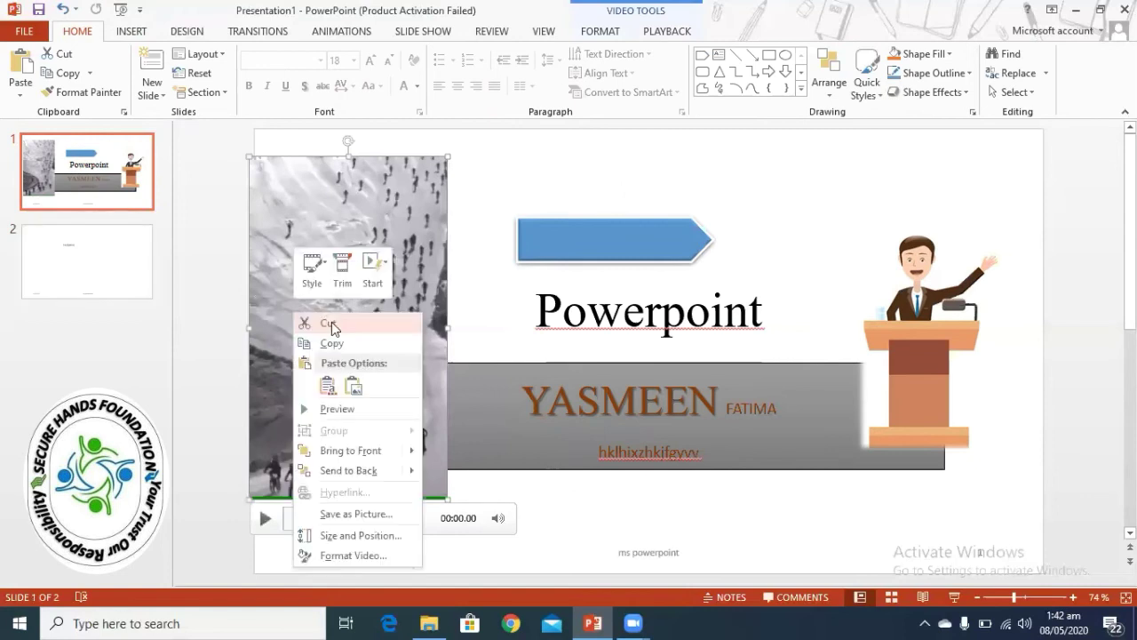
left_click(132, 270)
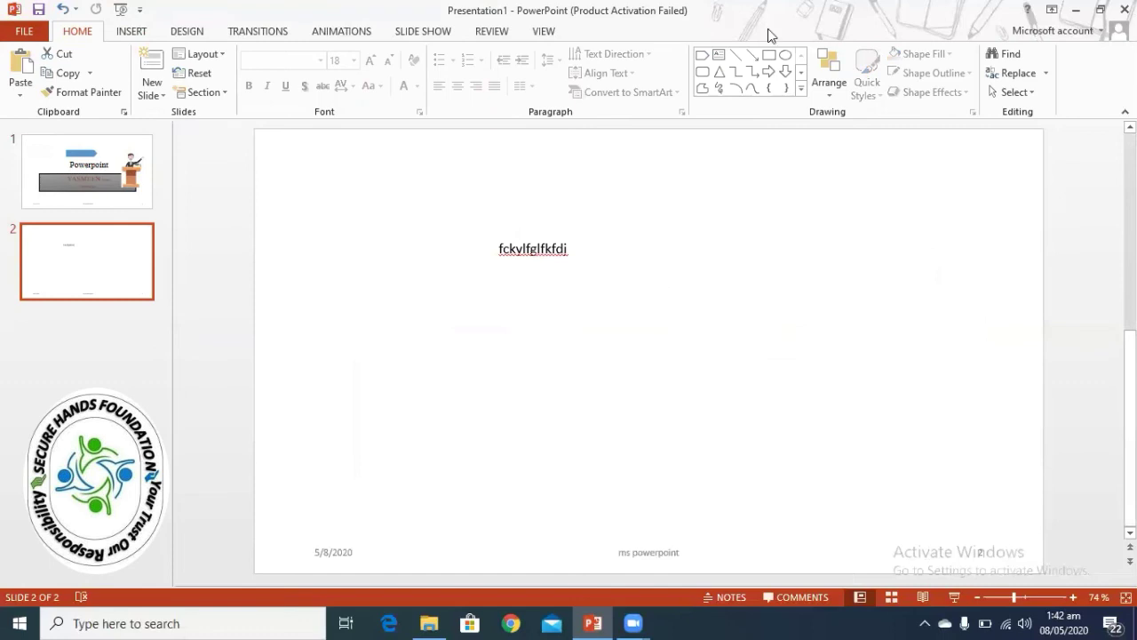
Step: Insert Video 2 Slide 25 from the PC onto slide 2
left_click(138, 34)
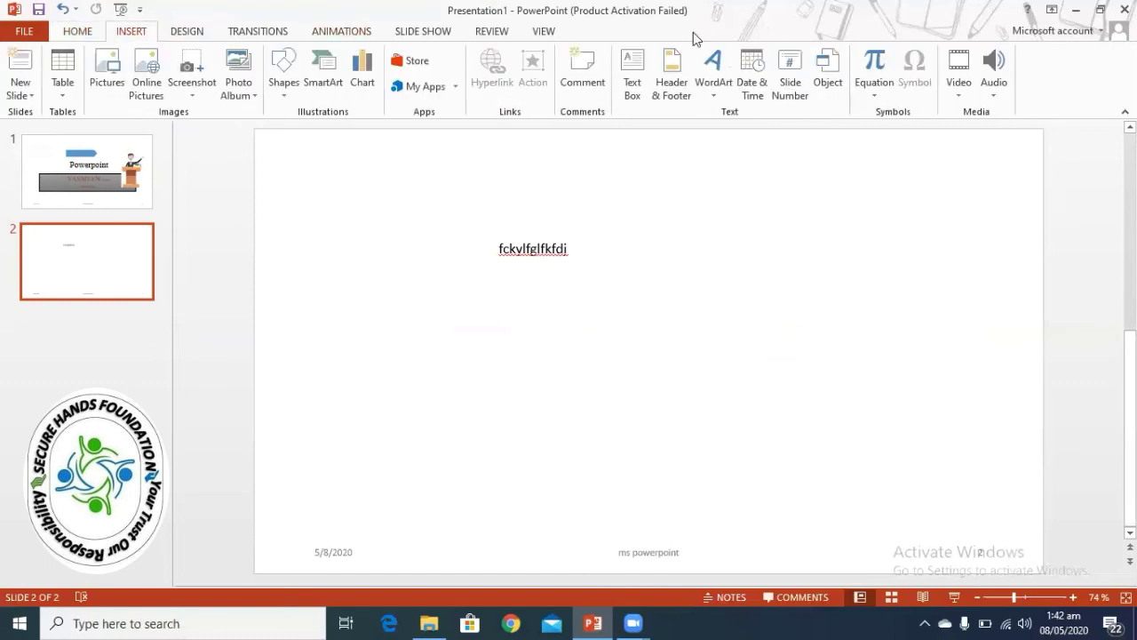
left_click(959, 93)
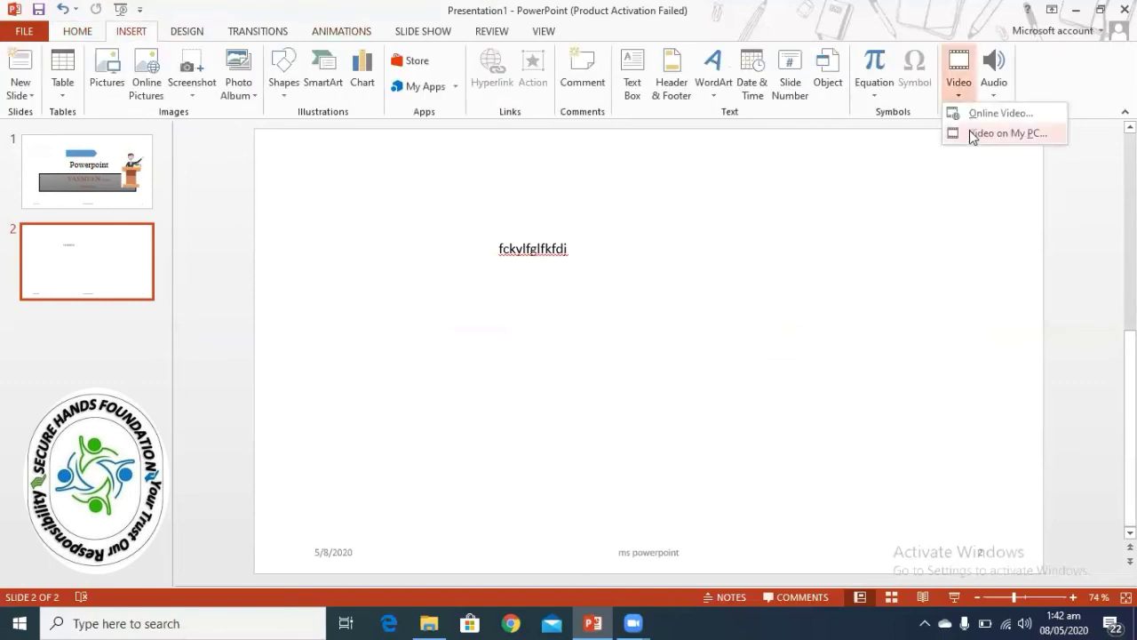
left_click(972, 135)
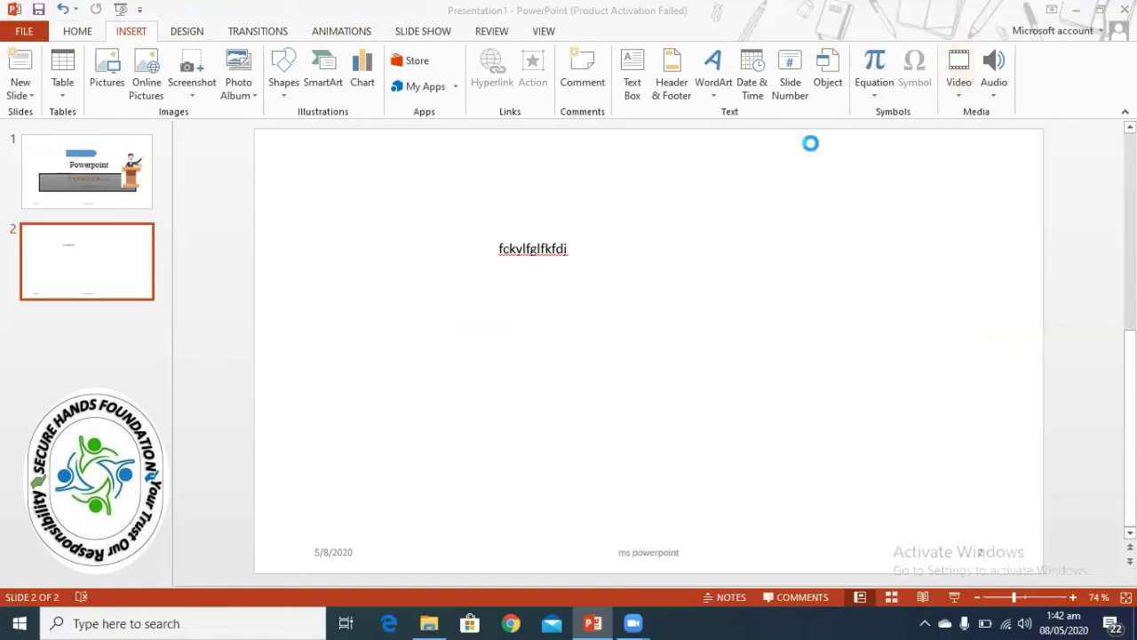
double_click(308, 199)
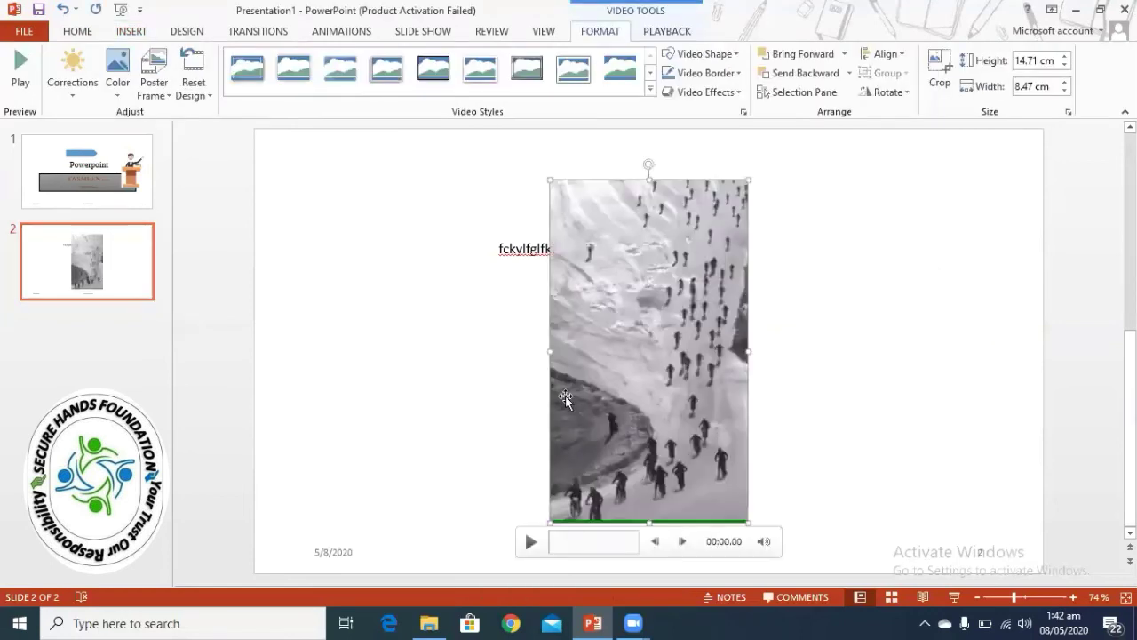
Step: Select the title slide and start the slide show from slide 1
left_click(125, 195)
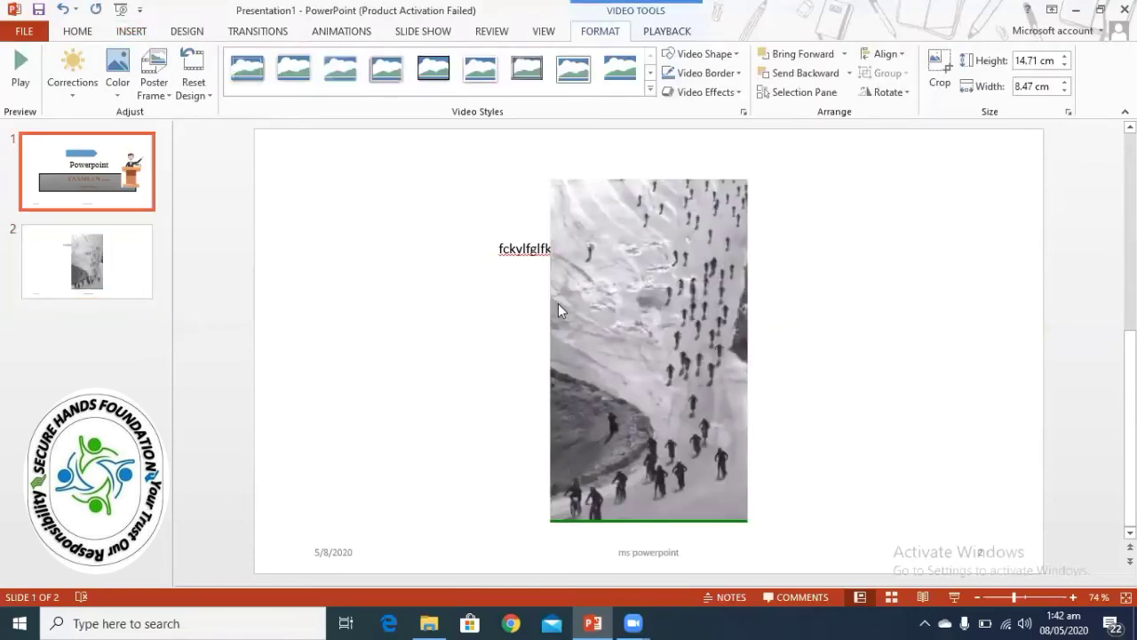
left_click(955, 600)
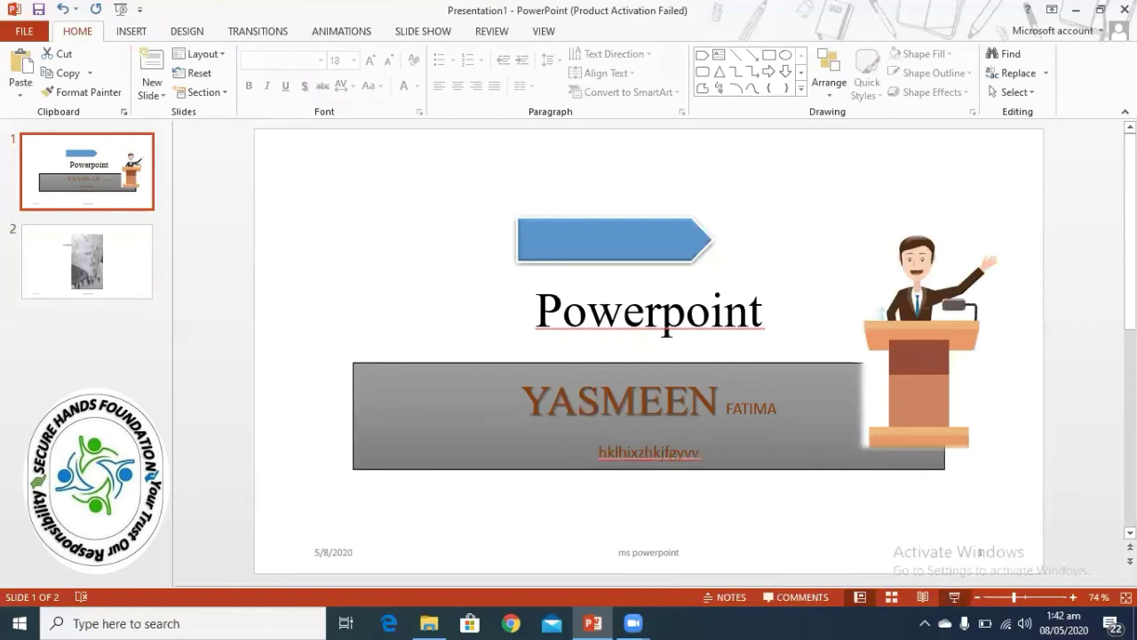
Step: Advance to slide 2, play the bike video, then pause it partway
key("Right")
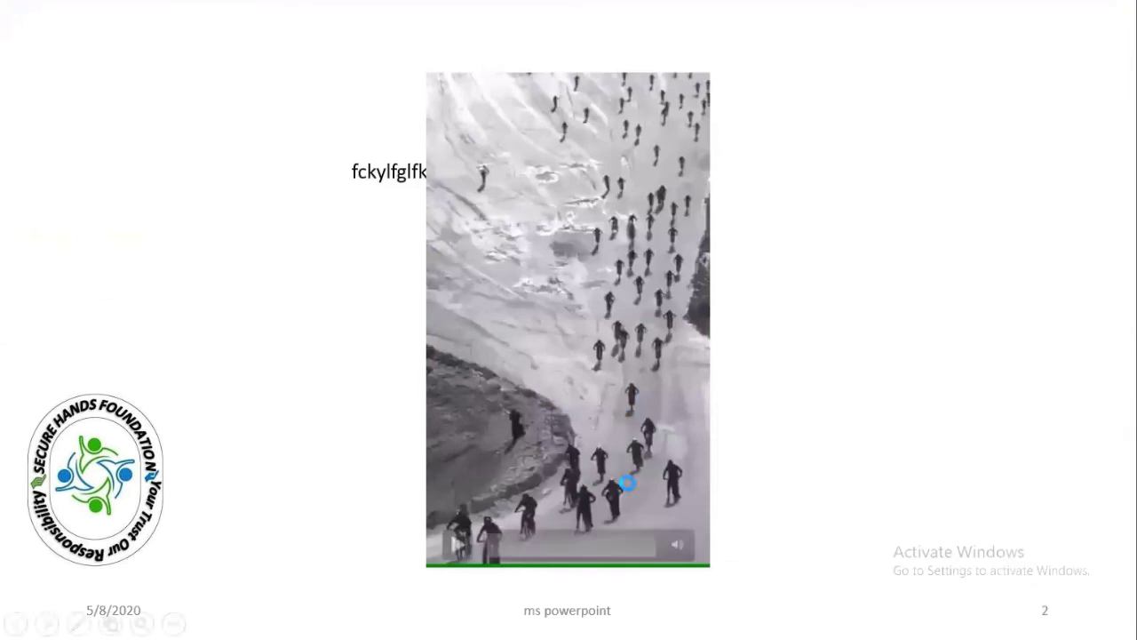
left_click(456, 544)
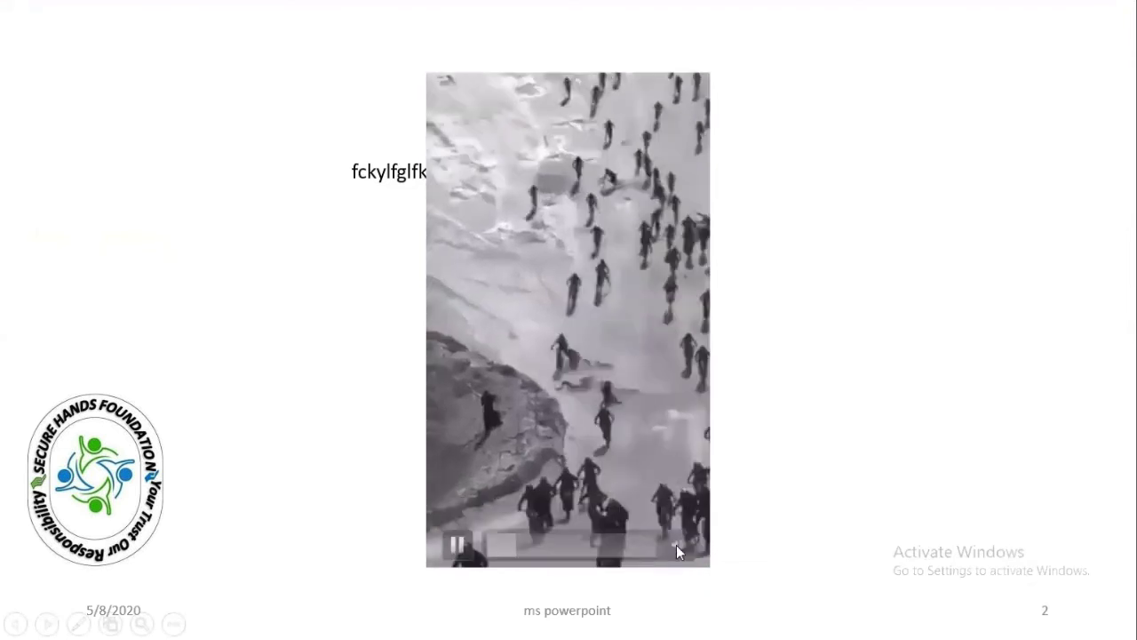
mouse_move(679, 544)
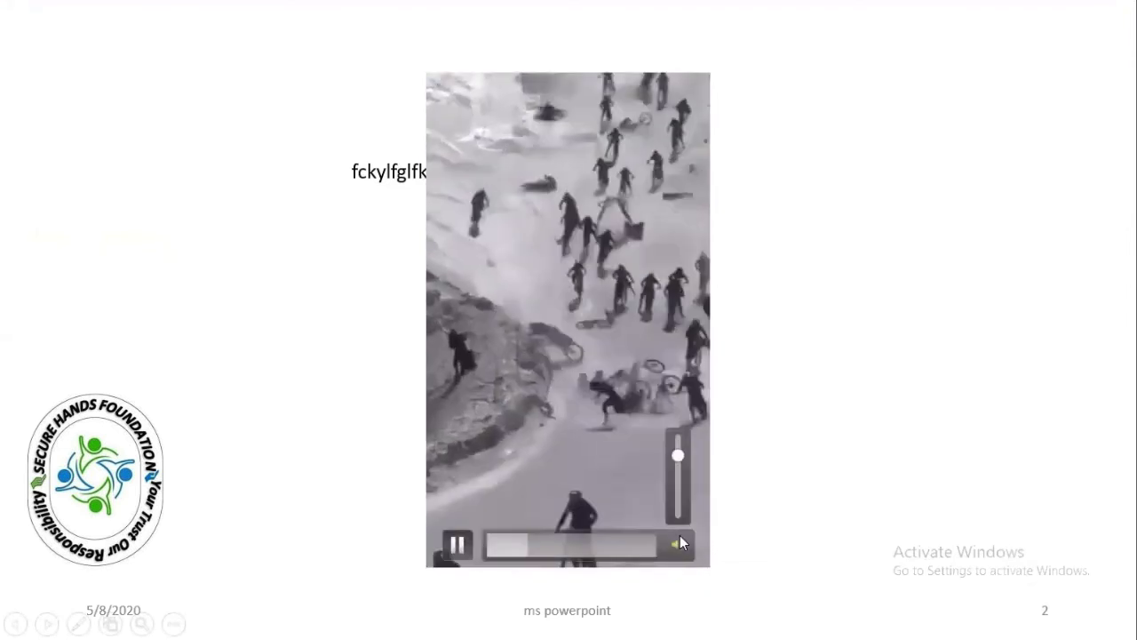
left_click(454, 552)
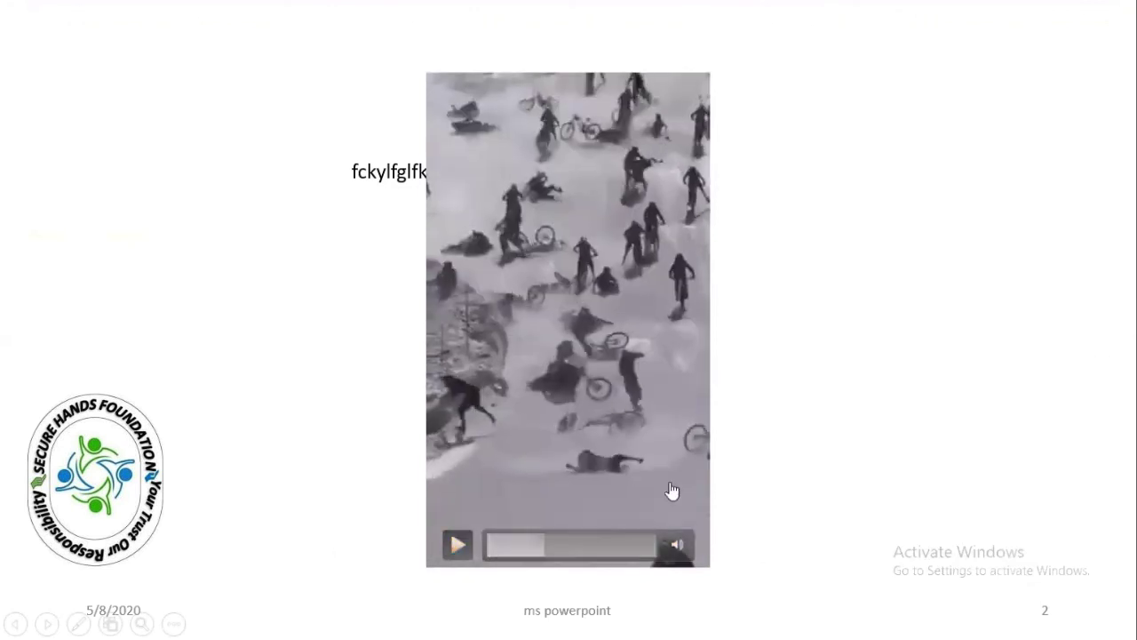
Step: End the slide show and bring up the Audio on My PC file browser
key("Escape")
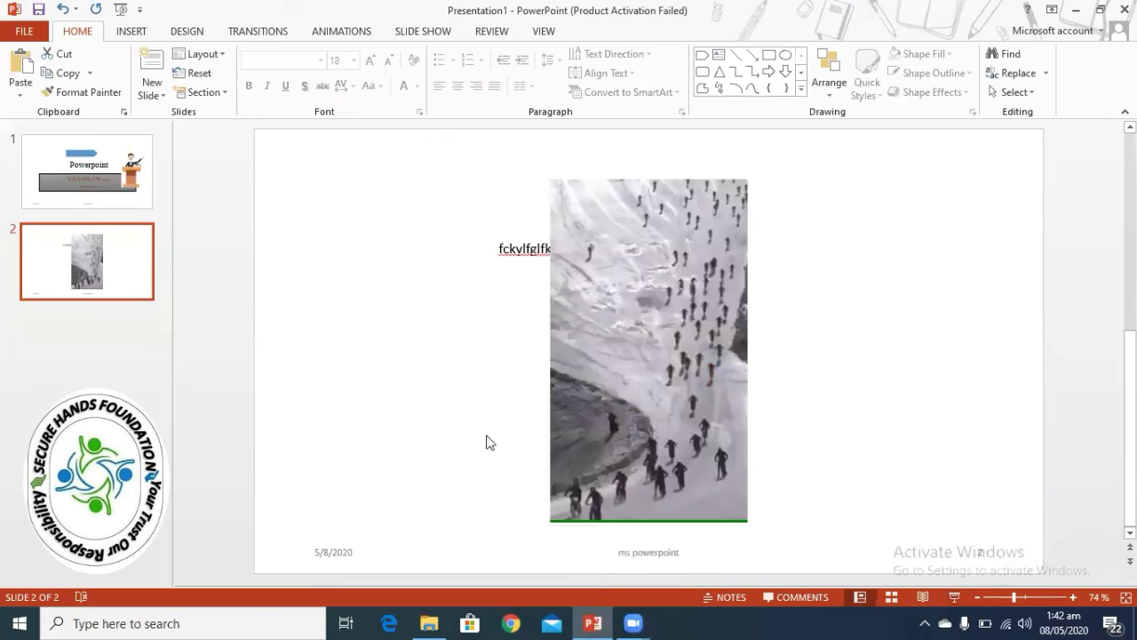
mouse_move(615, 238)
left_click(131, 31)
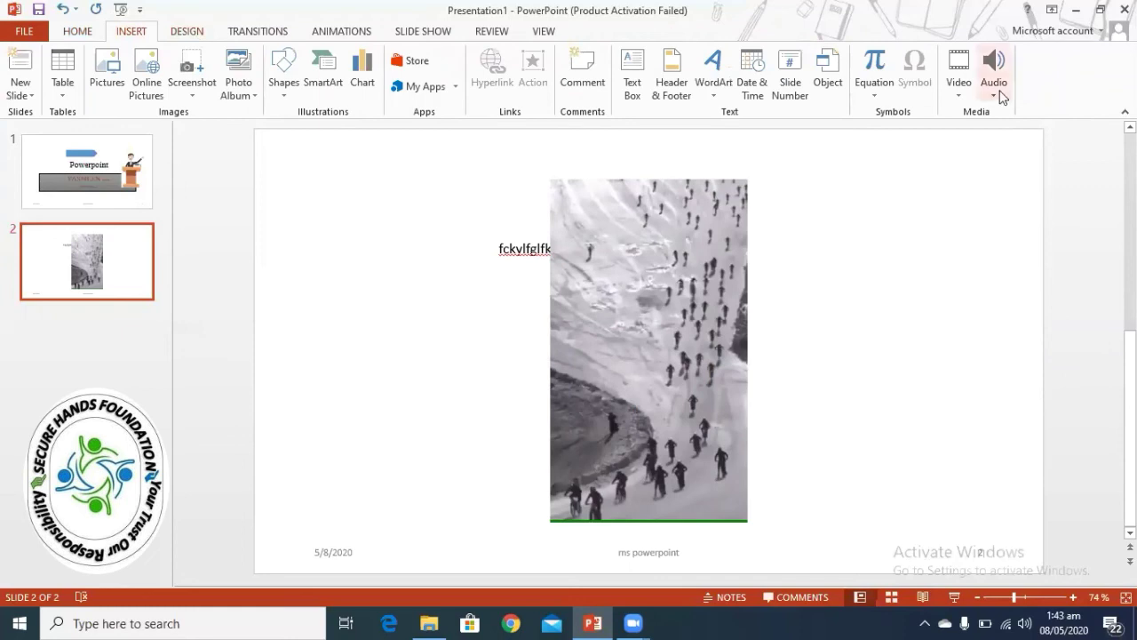
left_click(994, 88)
left_click(1023, 132)
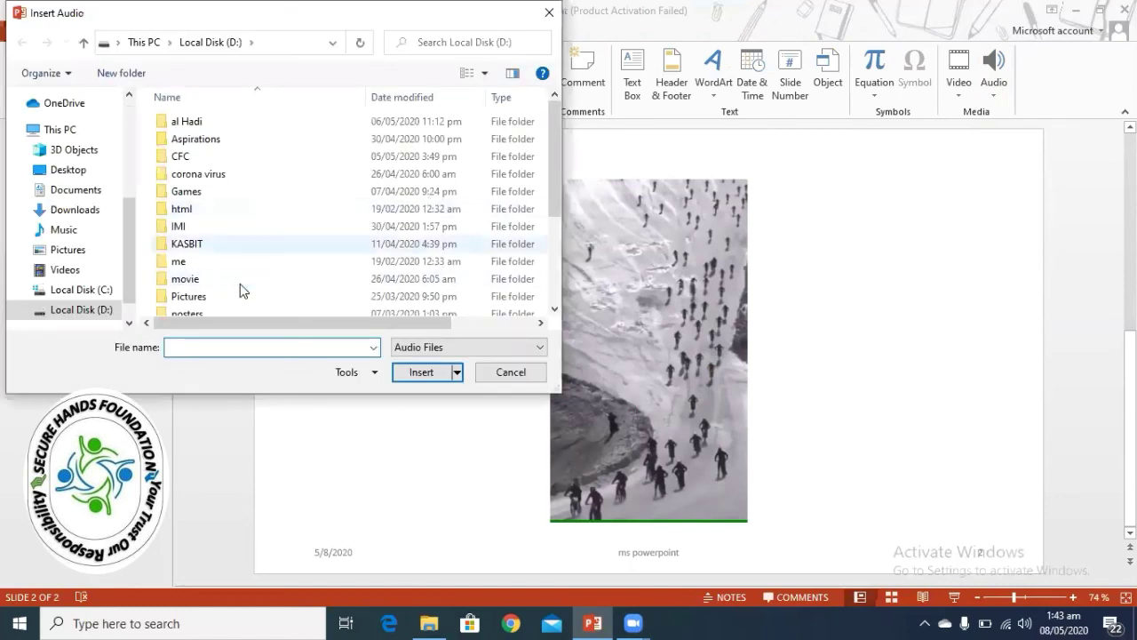
Step: Browse Local Disk C: including the Users folder, then Local Disk D: to its Software folder
left_click(556, 293)
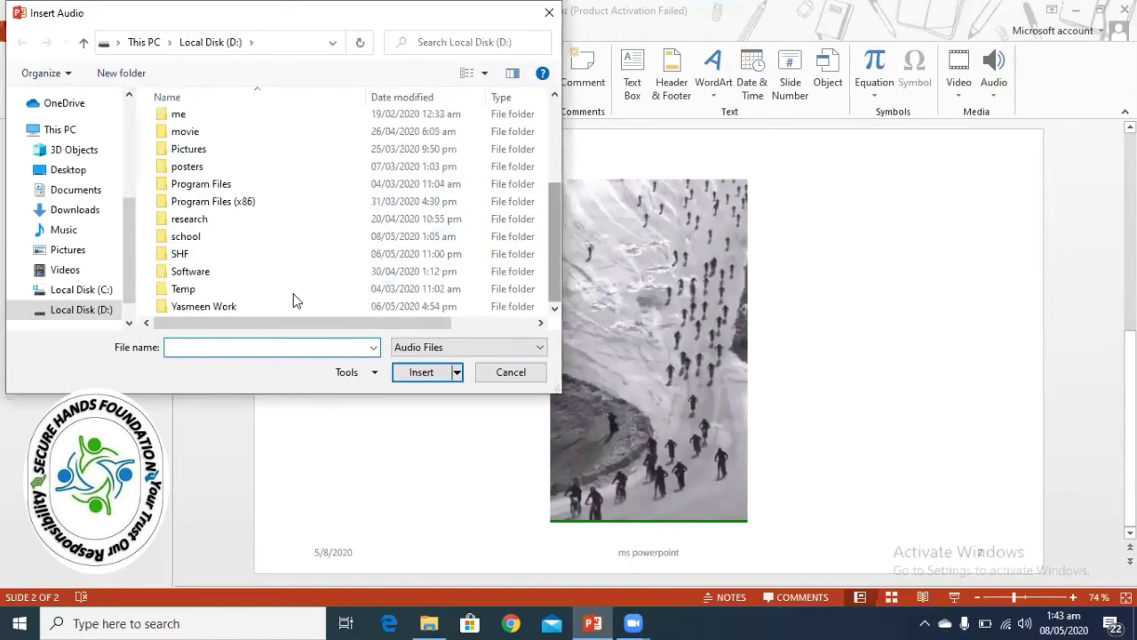
left_click(93, 306)
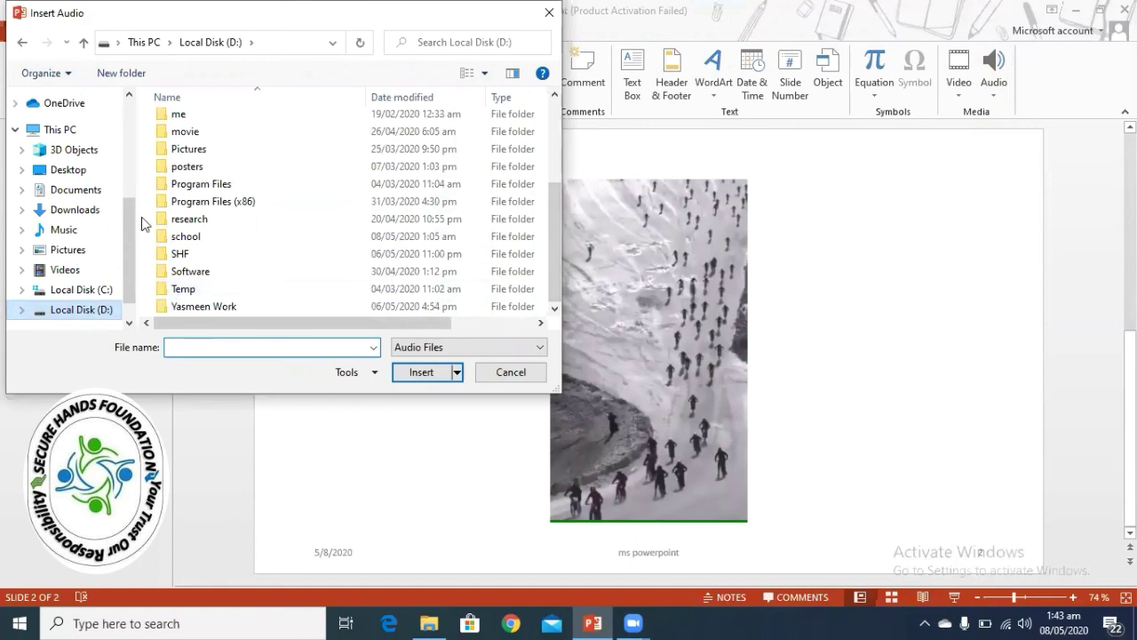
scroll(142, 222, "up", 3)
left_click(110, 296)
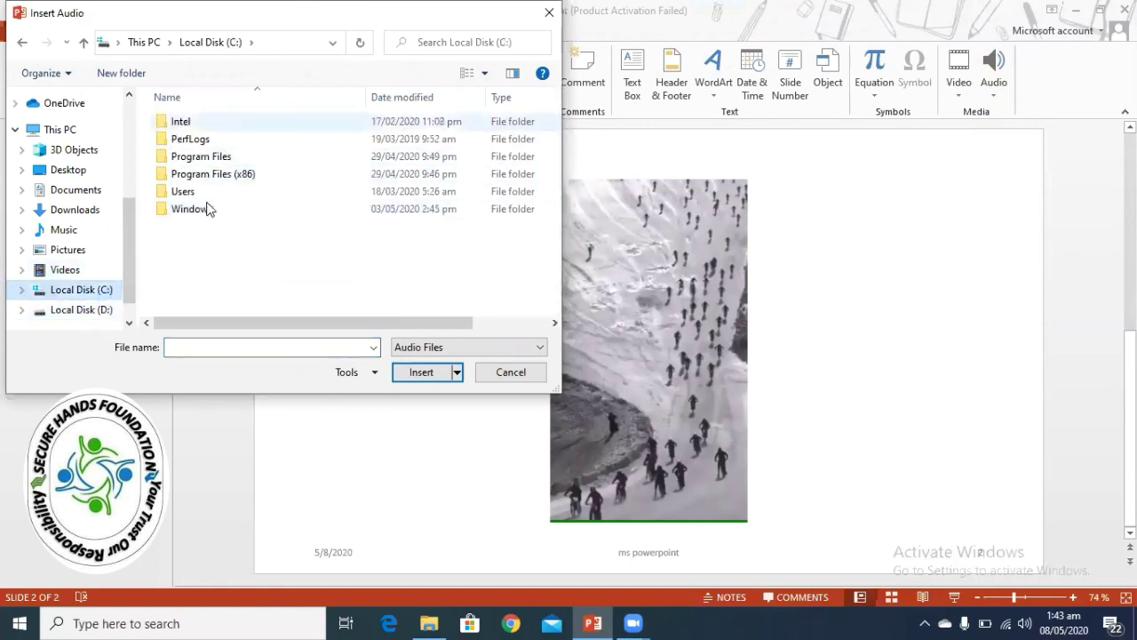
left_click(206, 197)
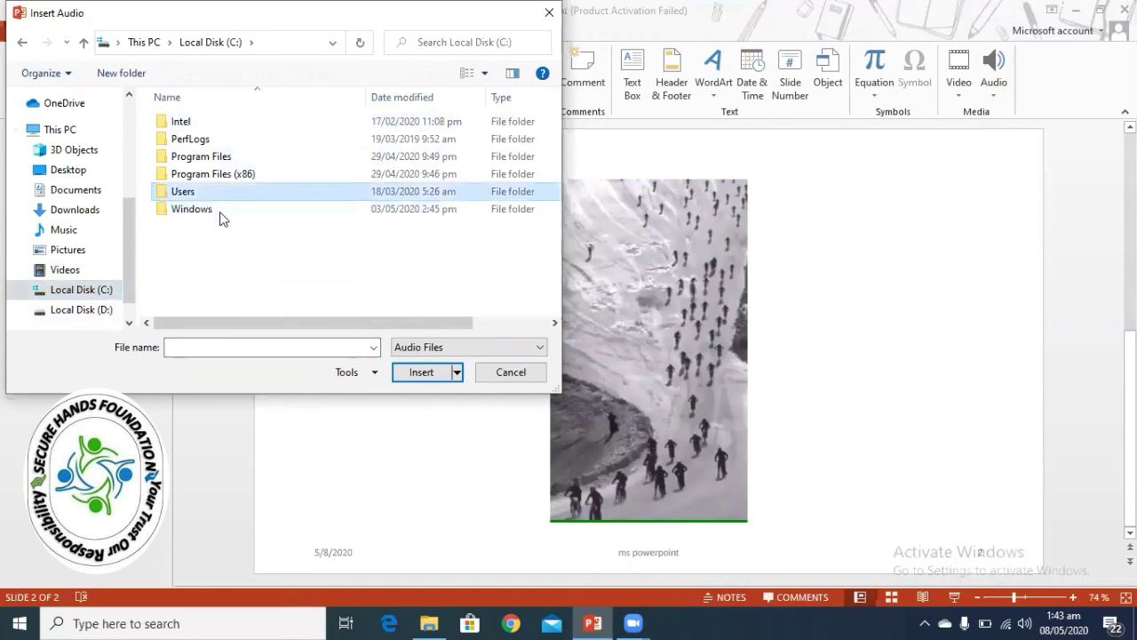
double_click(225, 192)
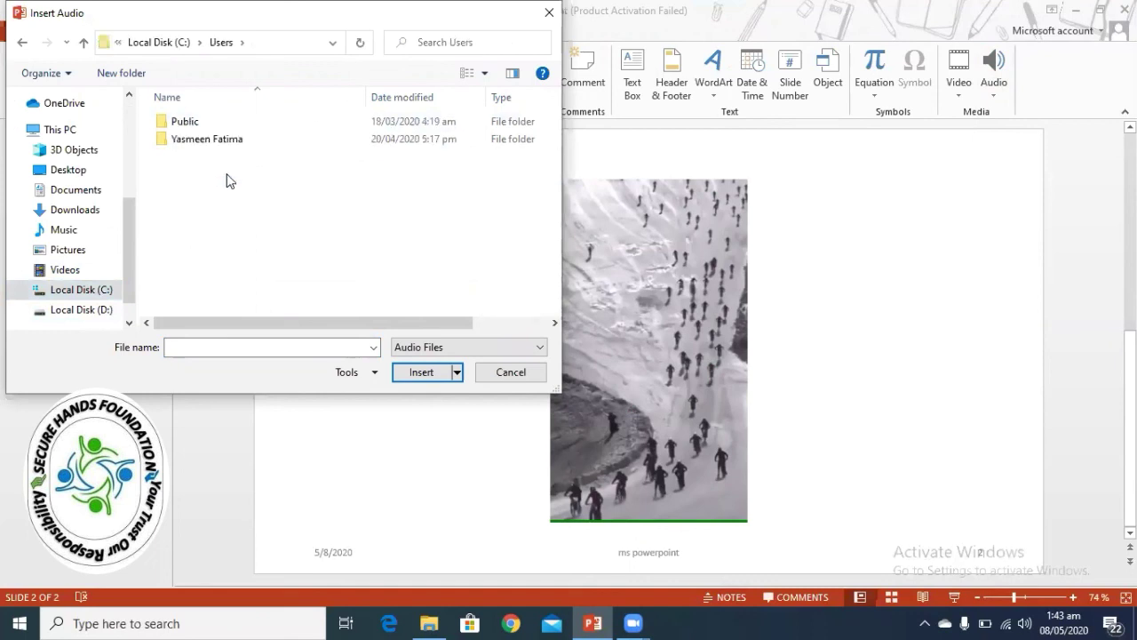
left_click(48, 300)
left_click(79, 310)
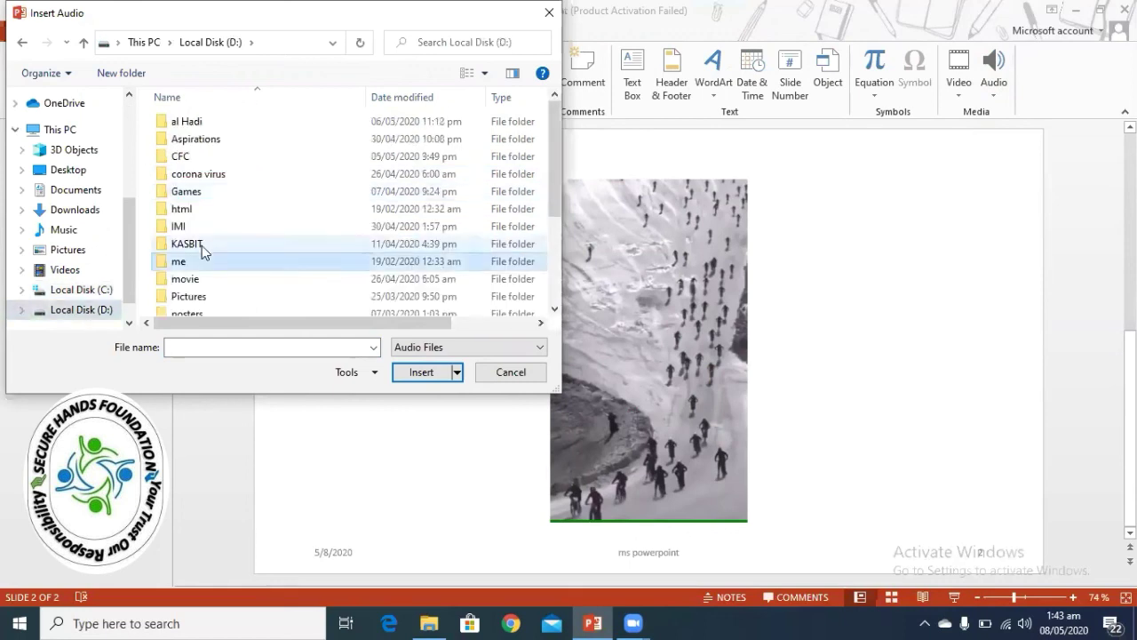
type("shf")
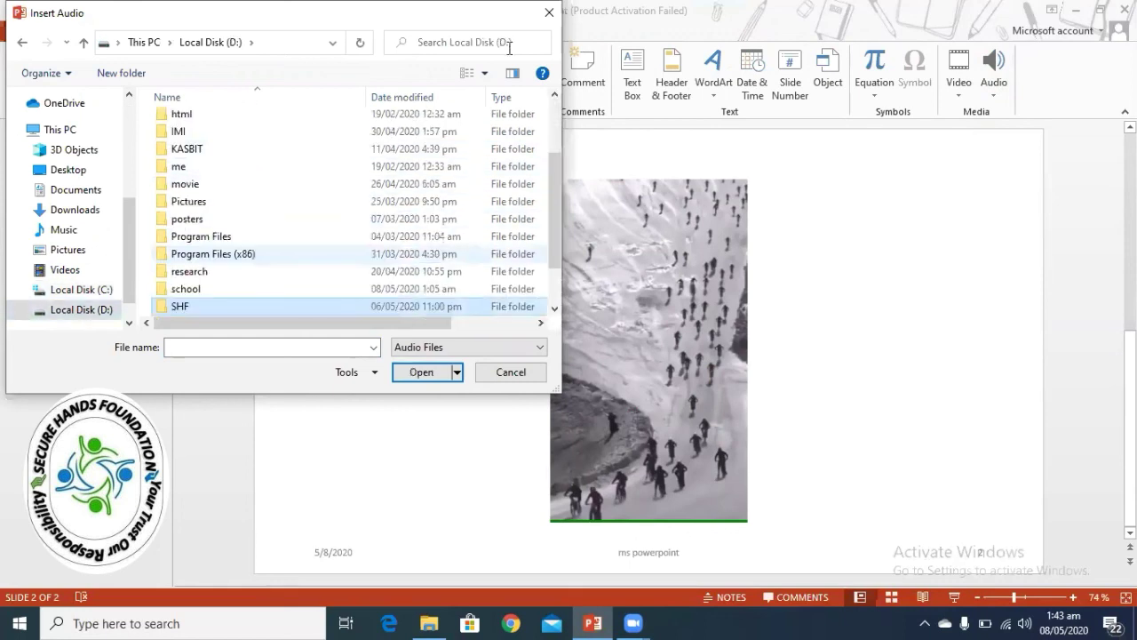
key("Down")
Step: Close the audio file browser without inserting any audio, then dismiss the audio choices
key("Escape")
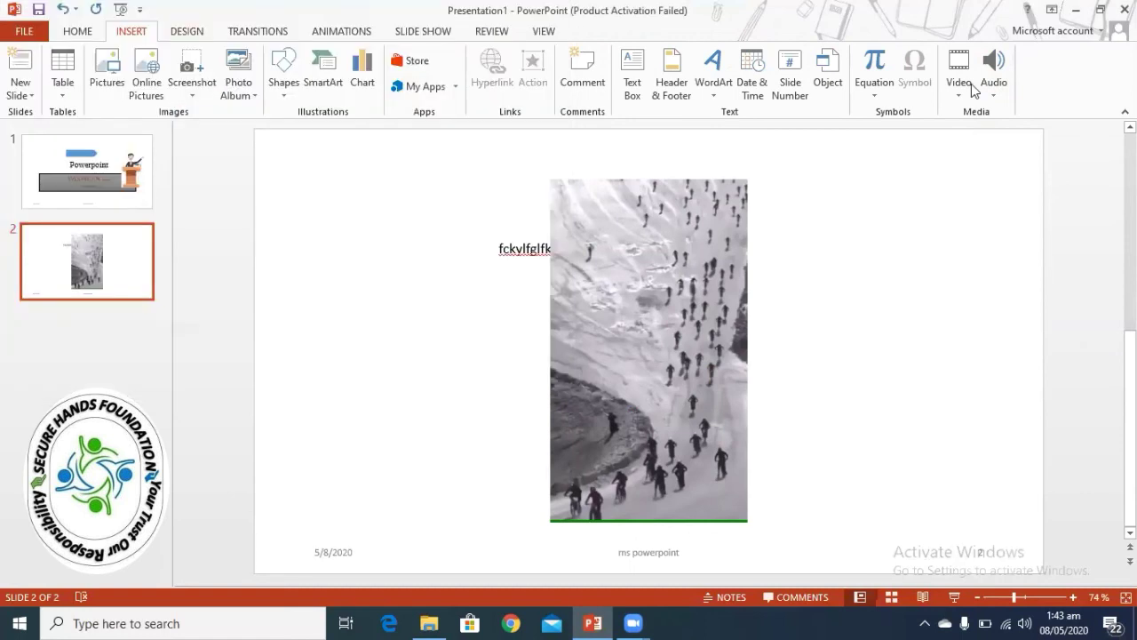
right_click(989, 98)
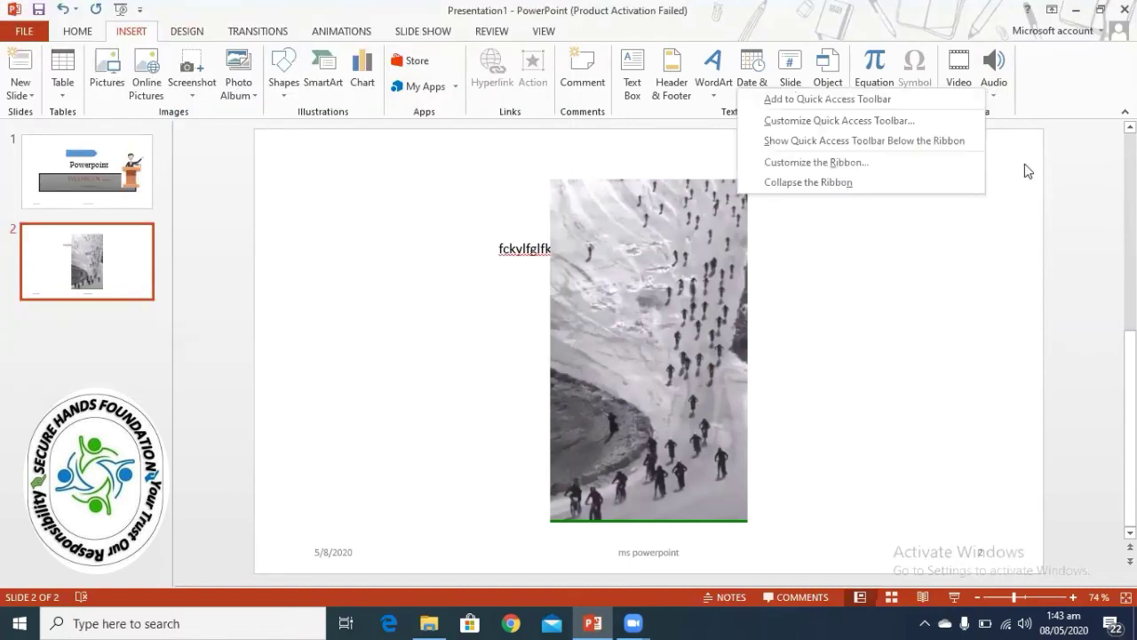
left_click(994, 85)
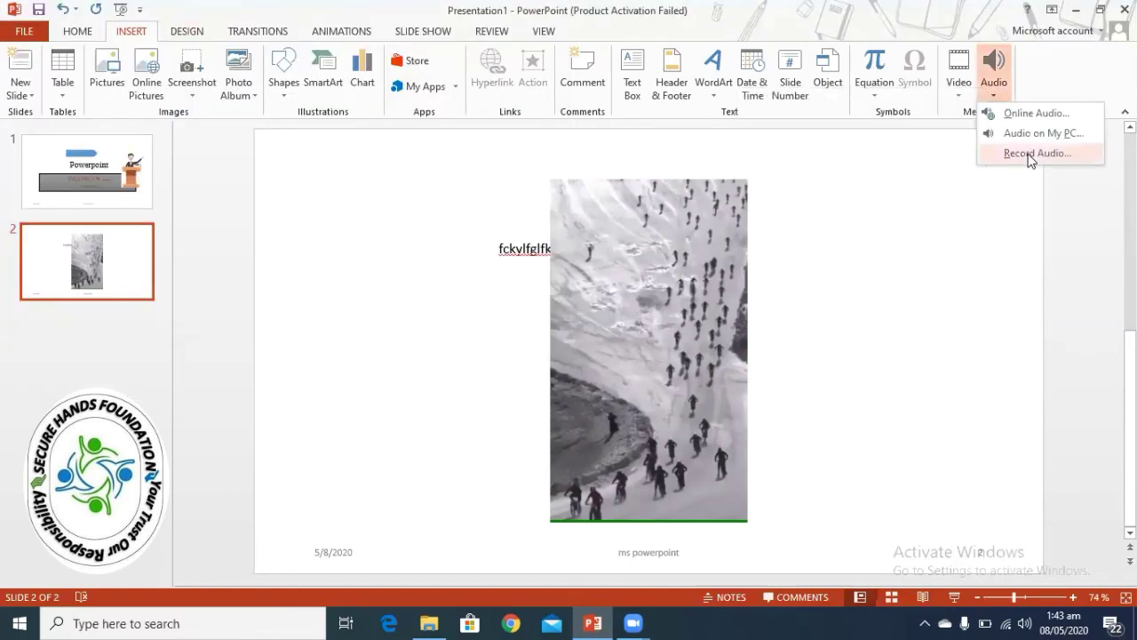
left_click(79, 35)
Step: Add a third slide with the Title Slide layout from the Home tab's New Slide gallery
left_click(78, 32)
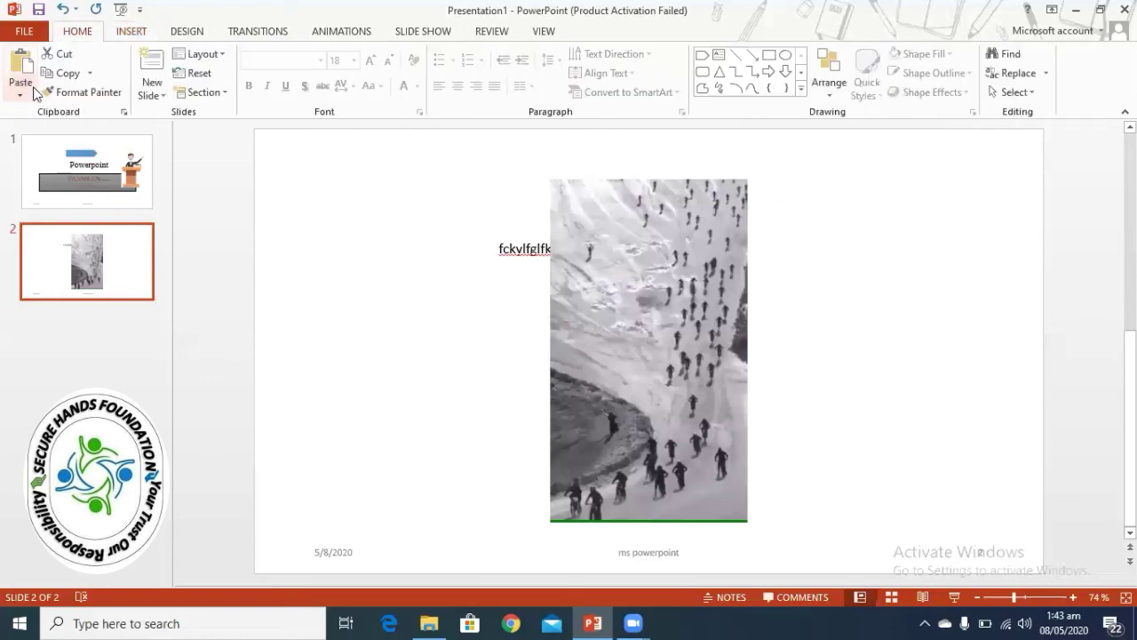
left_click(169, 81)
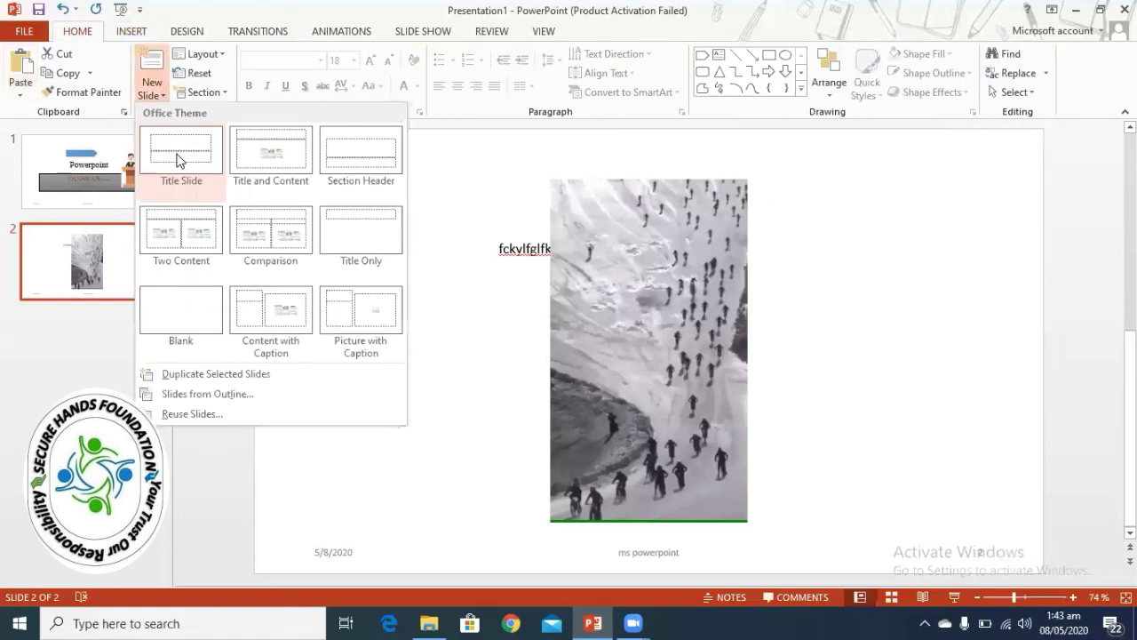
left_click(177, 159)
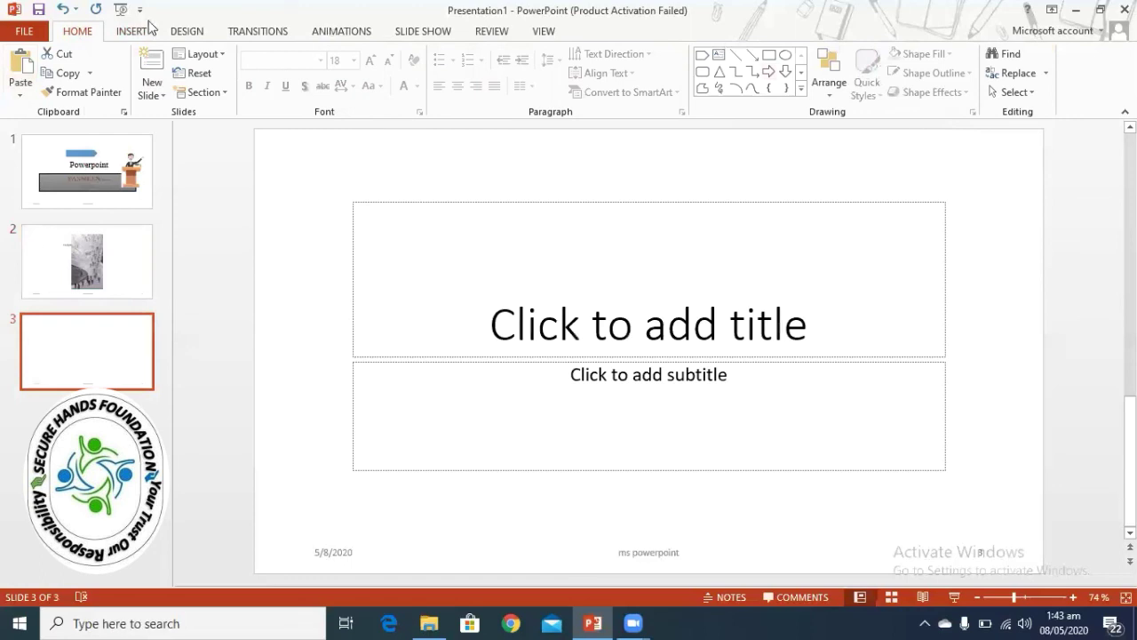
left_click(153, 34)
left_click(189, 37)
Step: Record a roughly 4-second sound clip, insert it on slide 3, and drag its icon bottom-right
left_click(152, 35)
left_click(997, 84)
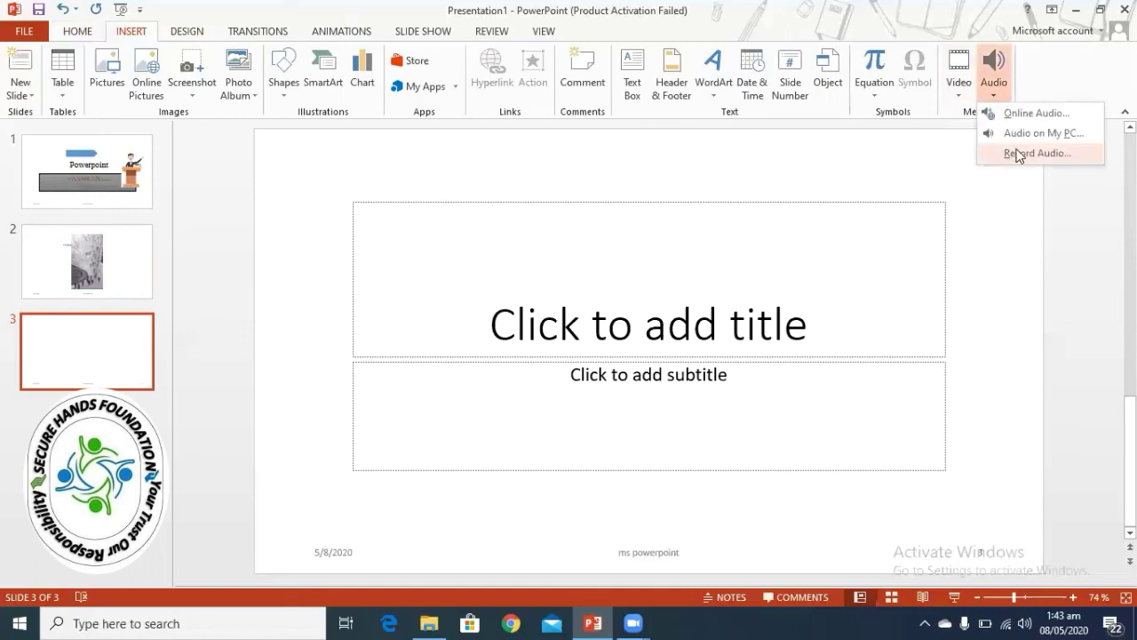
left_click(1013, 151)
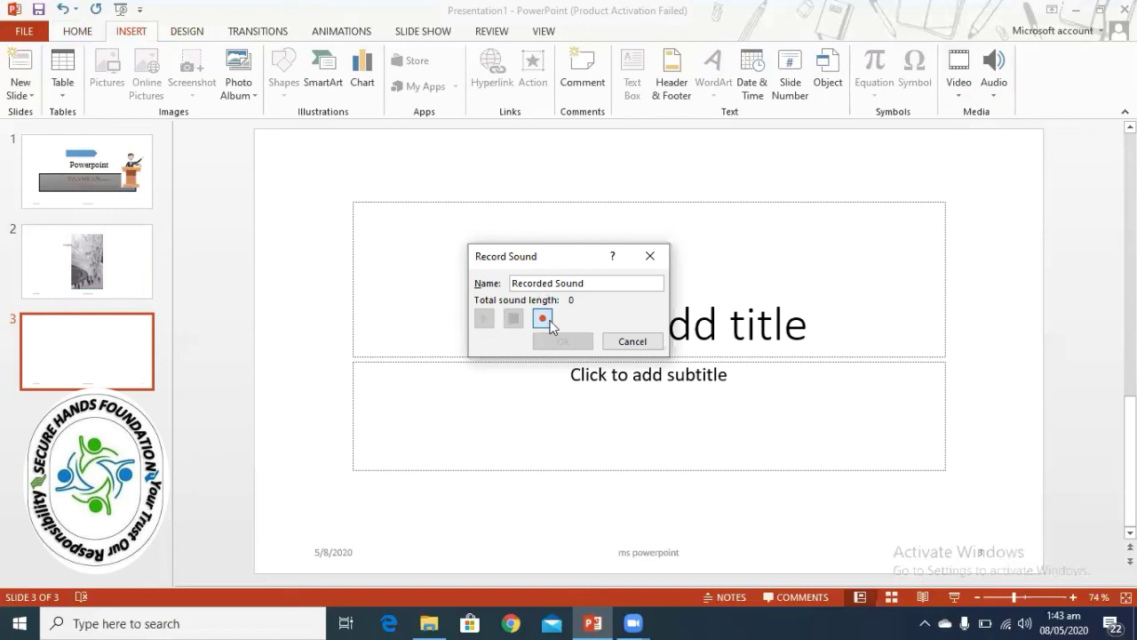
left_click(543, 318)
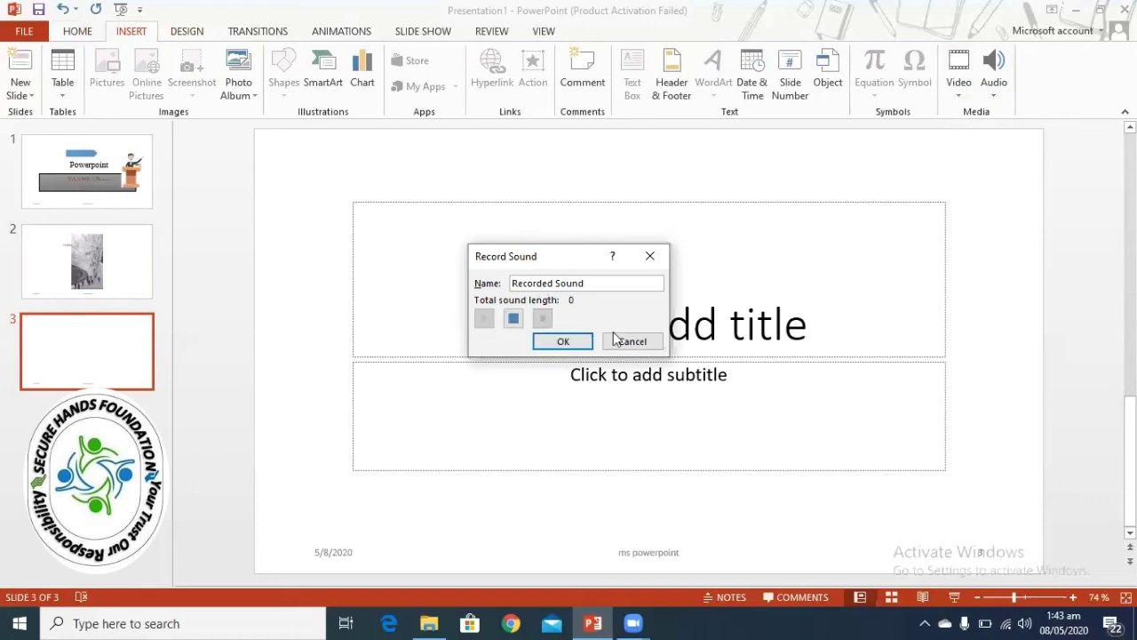
left_click(513, 319)
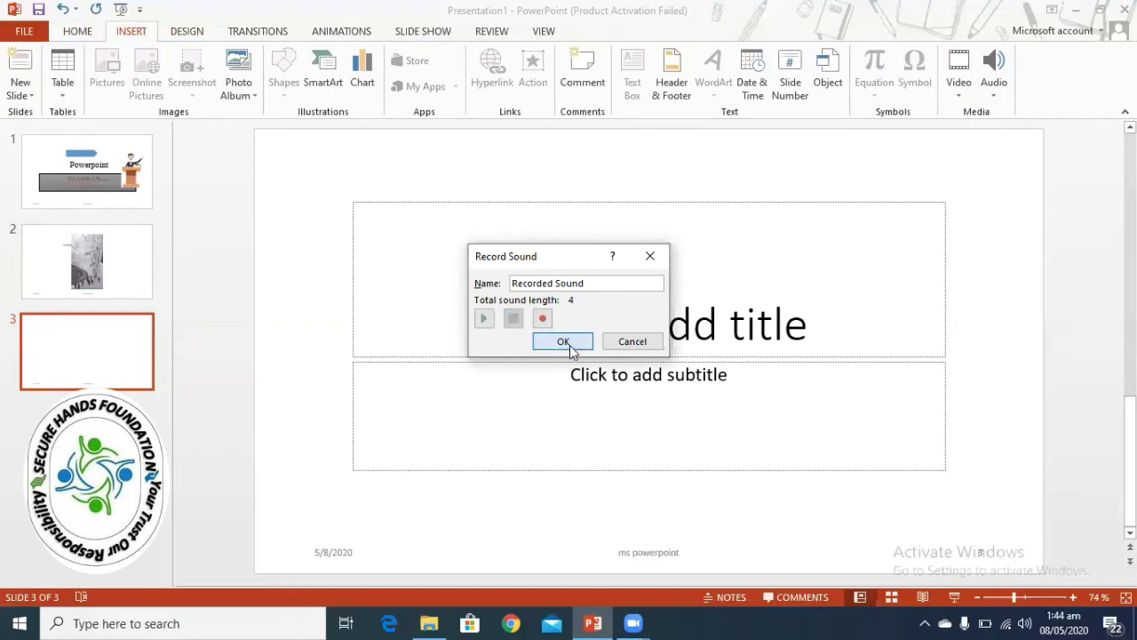
left_click(569, 346)
mouse_move(648, 328)
left_mouse_down()
mouse_move(710, 452)
mouse_move(1011, 551)
mouse_move(1004, 533)
left_mouse_up()
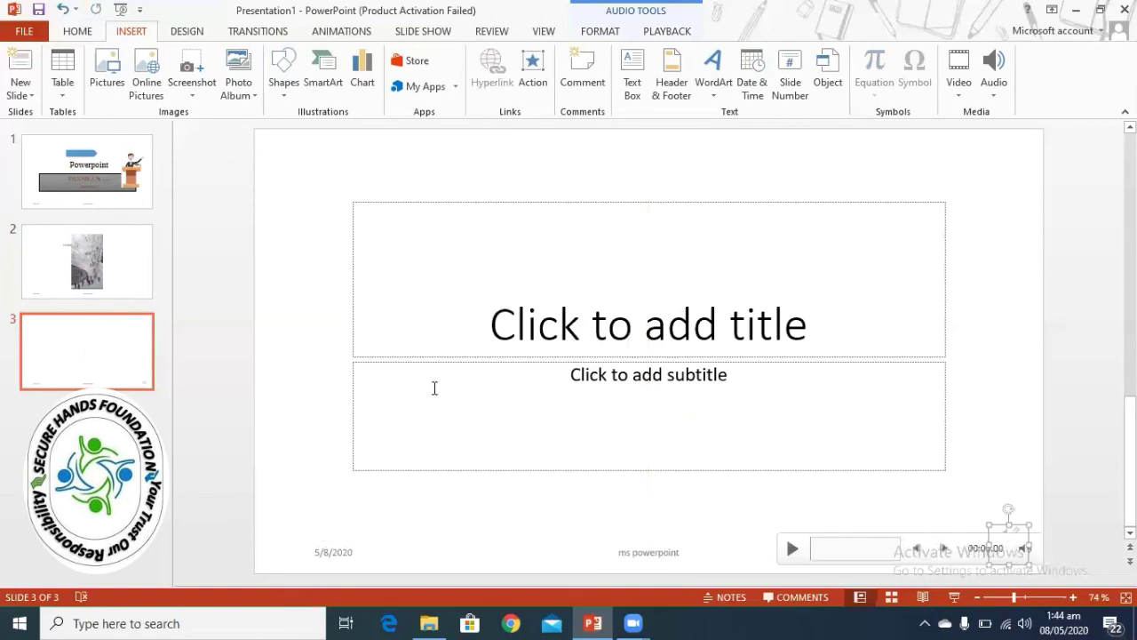
Step: Run the slide show from slide 1 through the video and sound slides, then exit
left_click(105, 166)
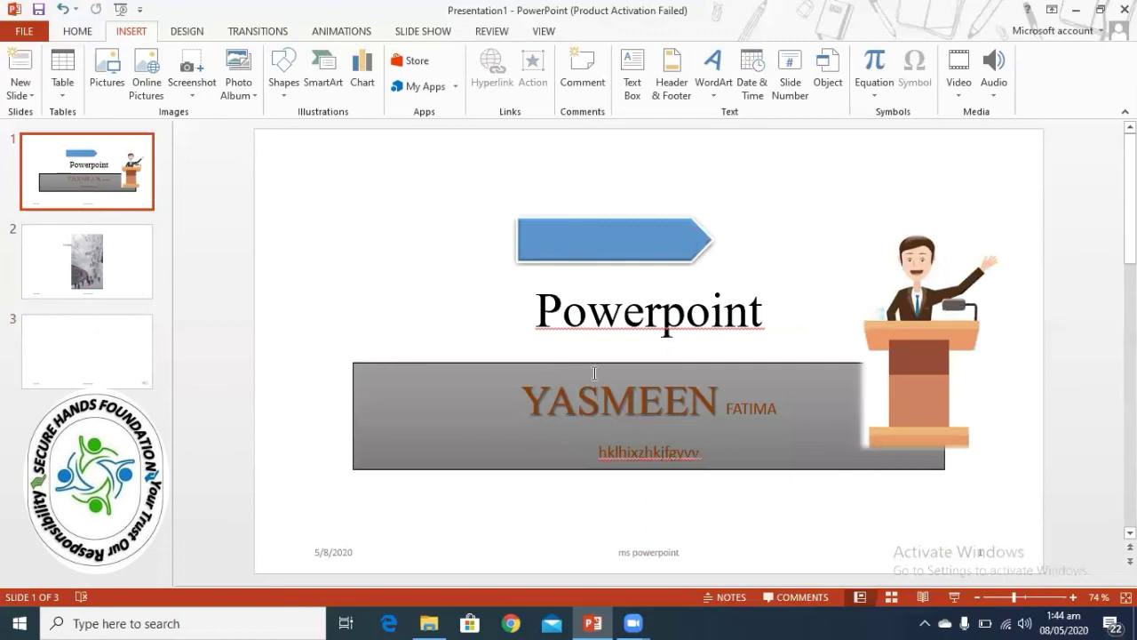
left_click(954, 597)
left_click(953, 597)
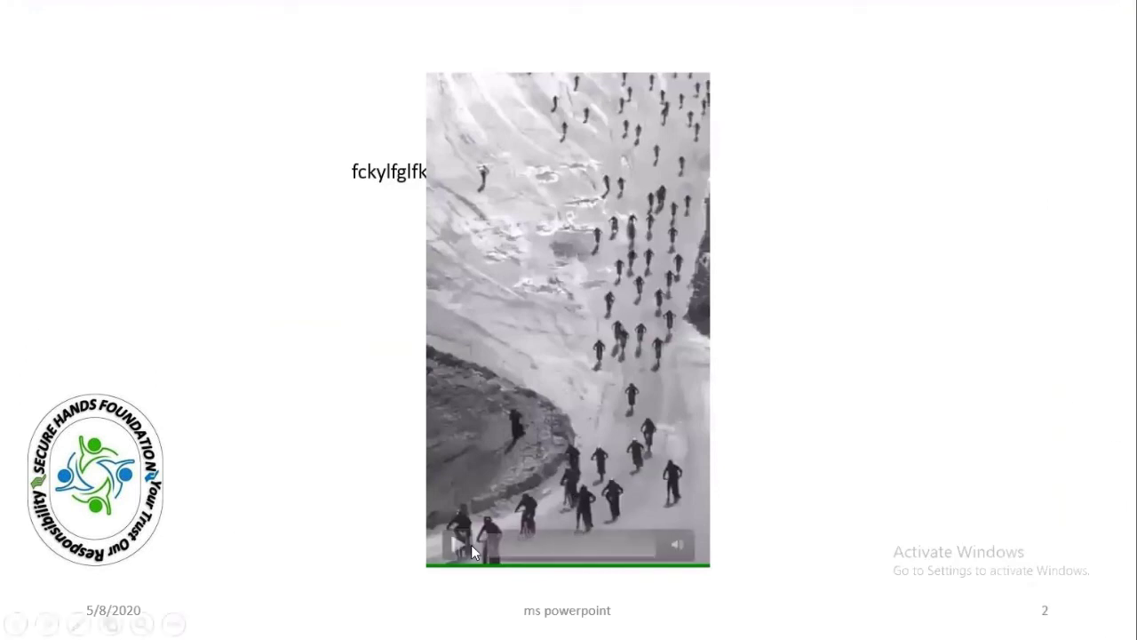
left_click(1073, 568)
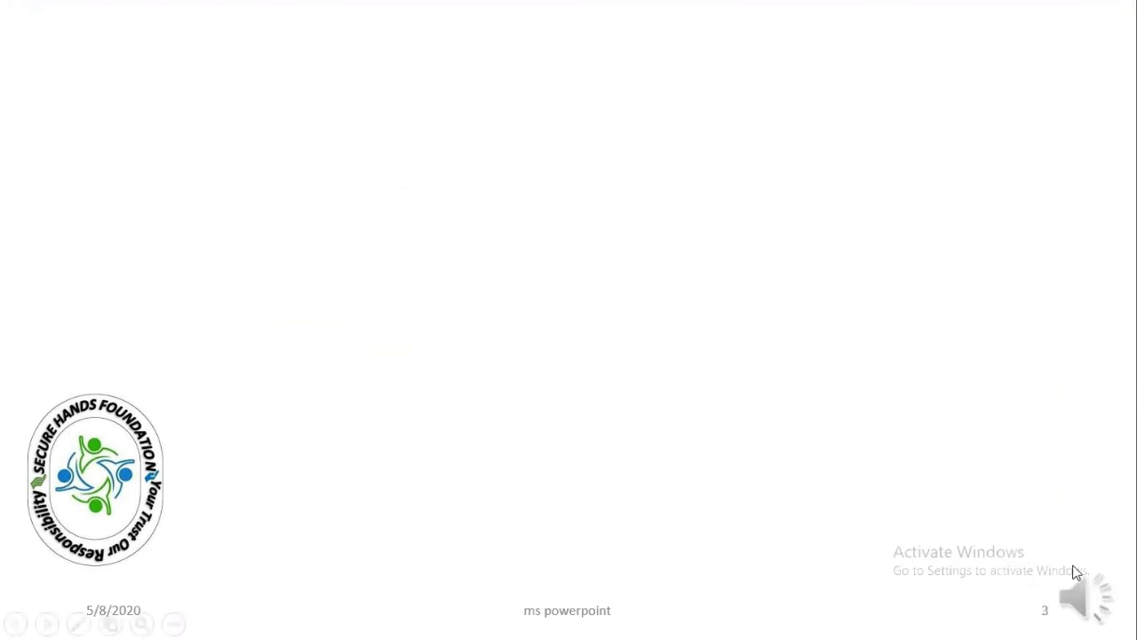
mouse_move(1101, 603)
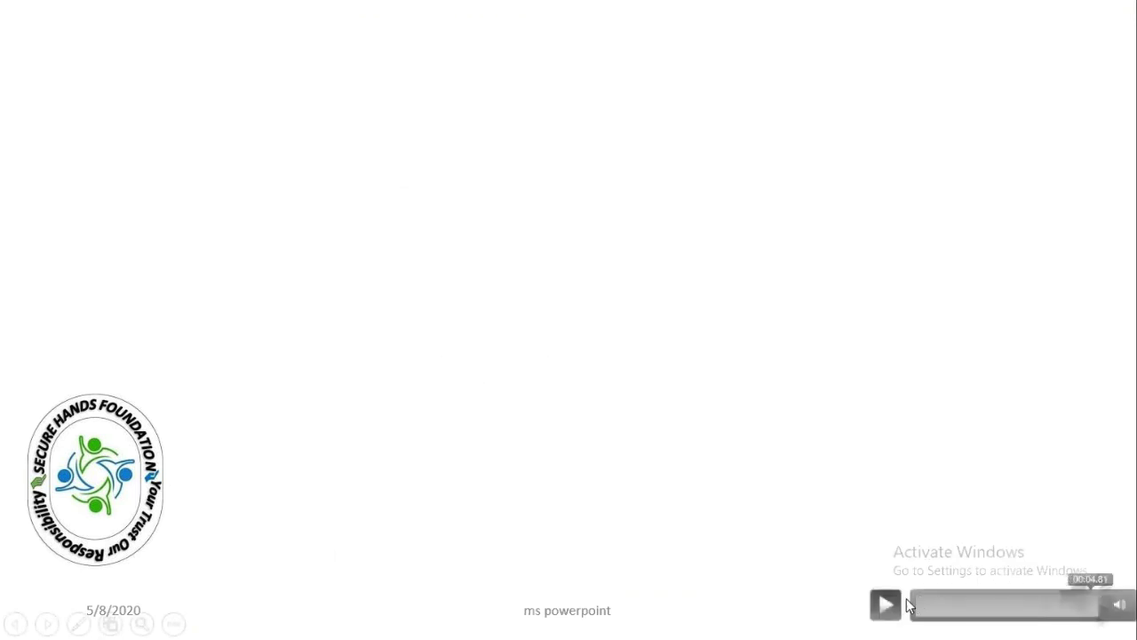
left_click(1036, 464)
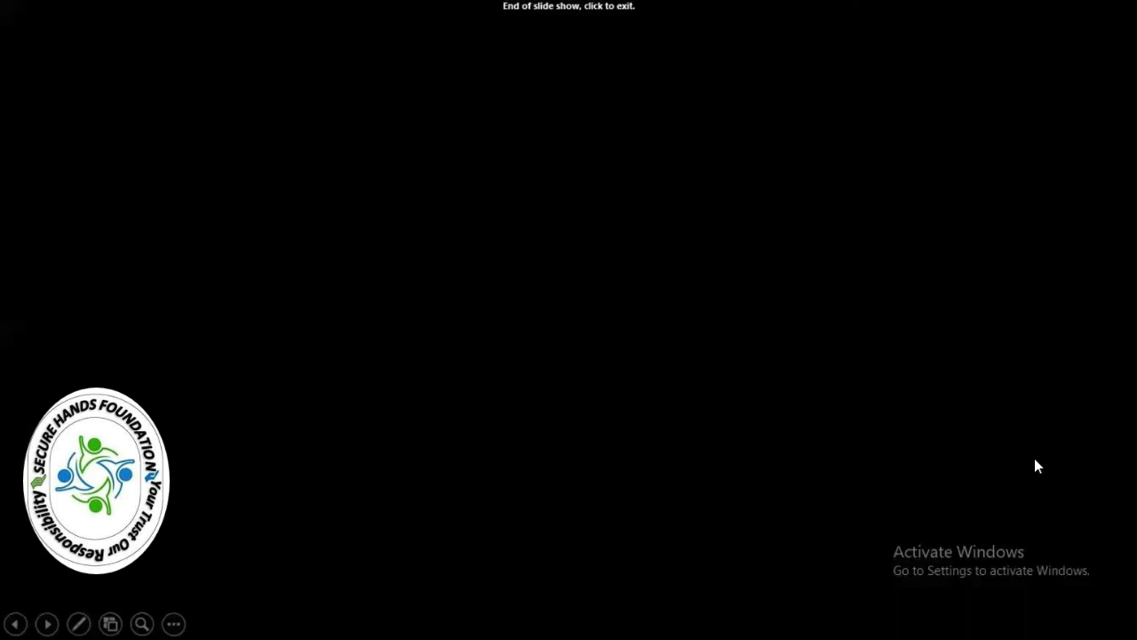
left_click(1035, 460)
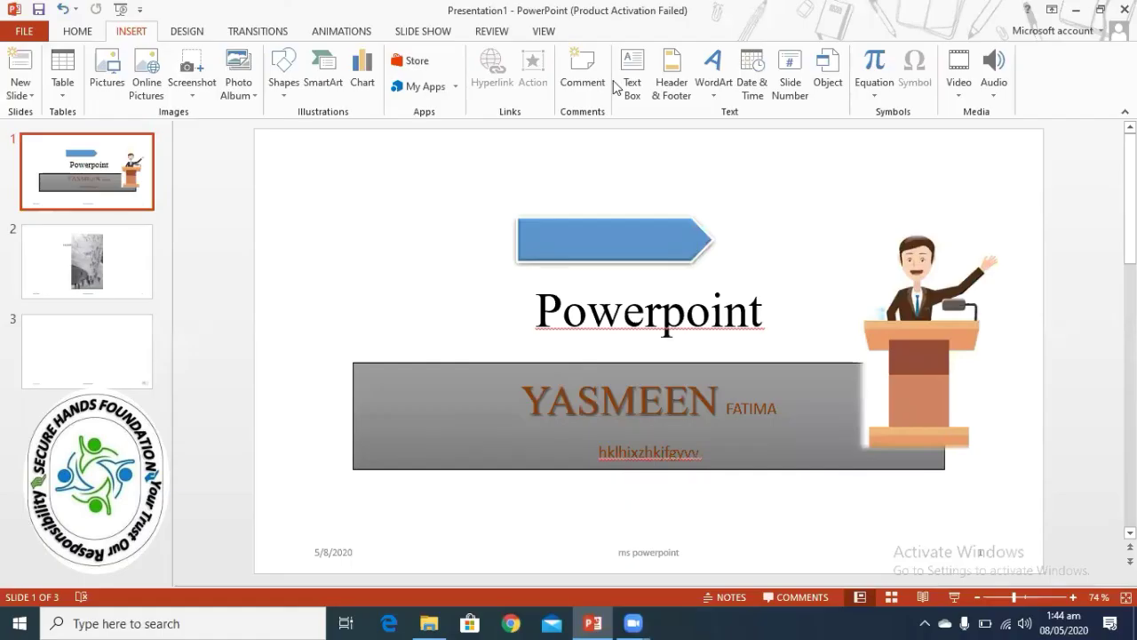